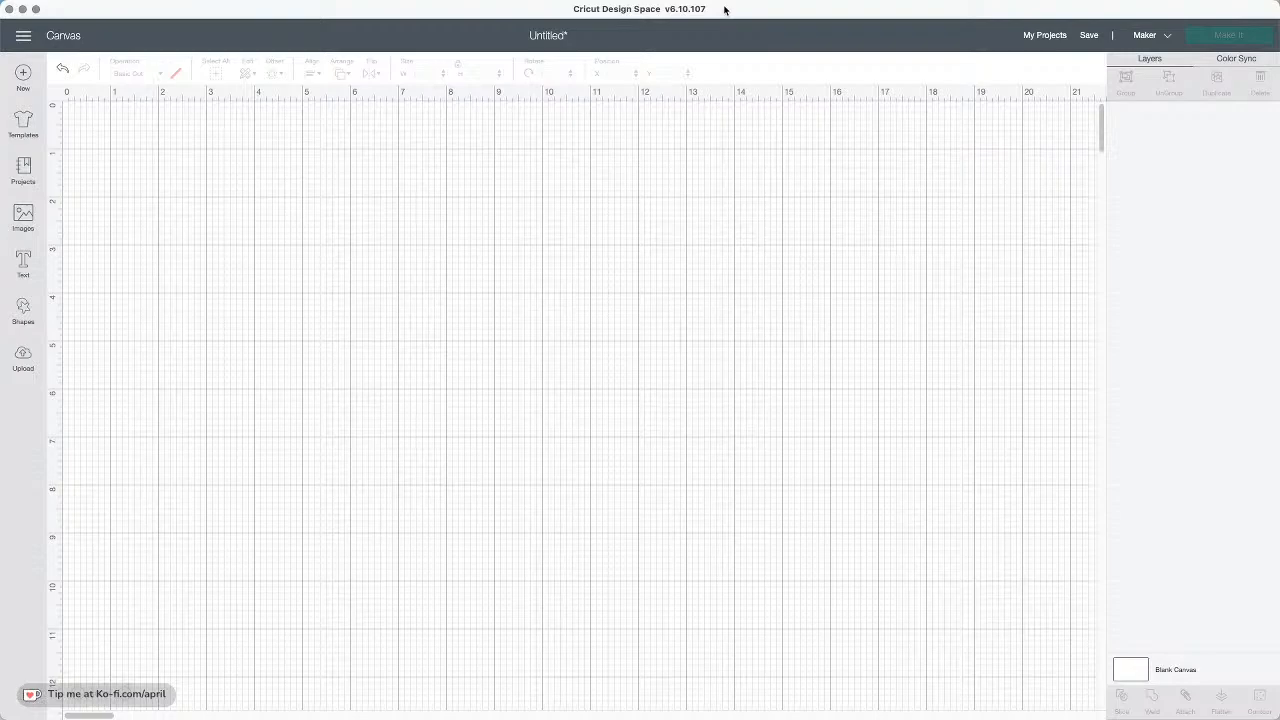
{"action": "left_click", "coordinate": [1161, 40]}
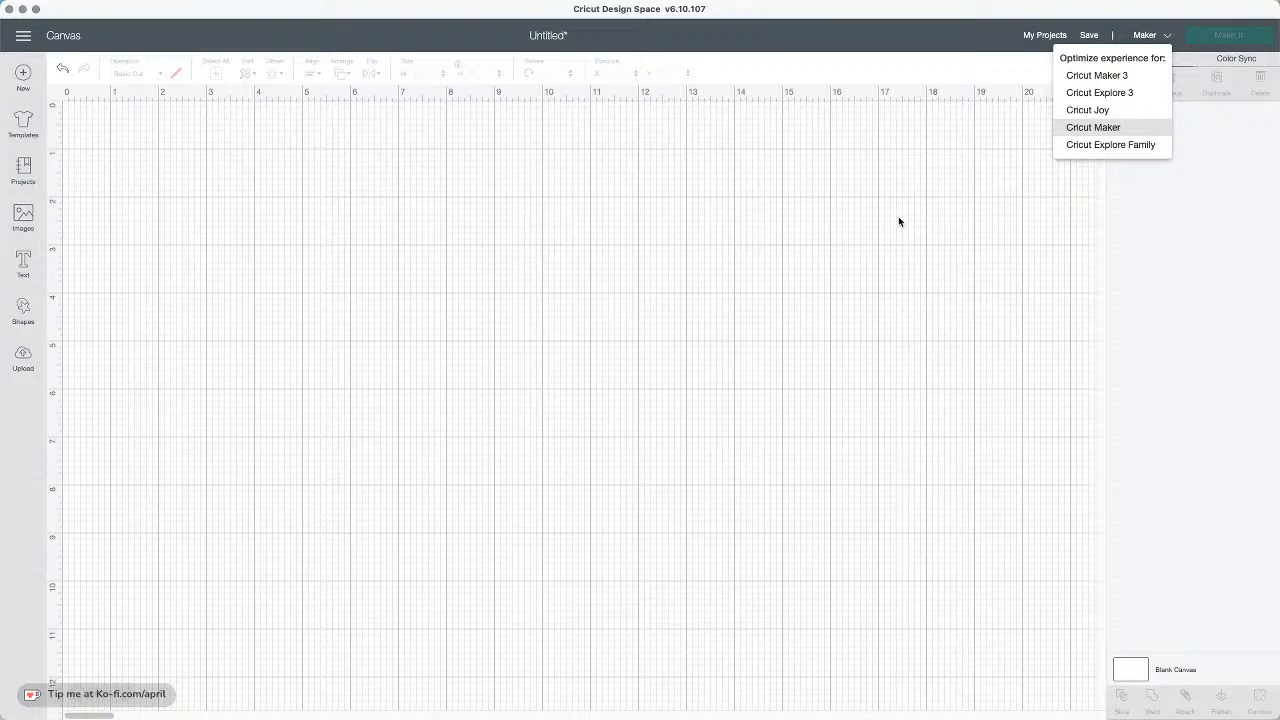
{"action": "left_click", "coordinate": [717, 60]}
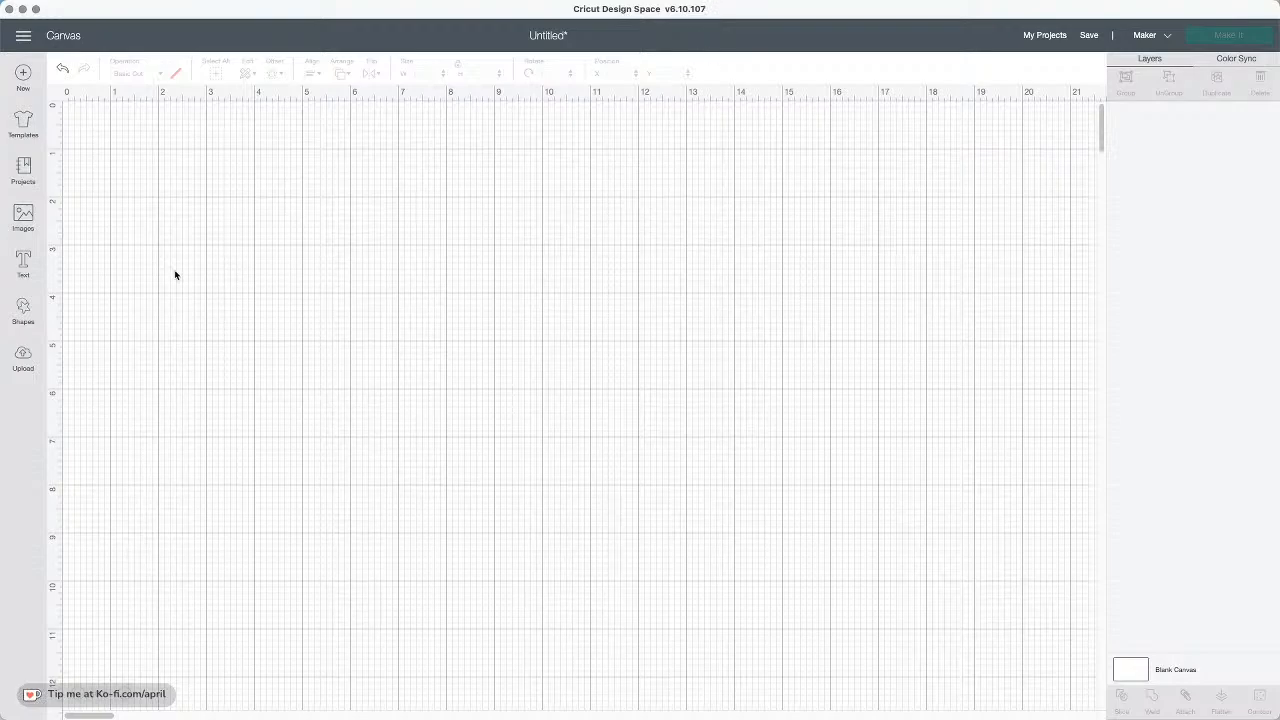
Insert a score line from the shapes and move it to the middle of the canvas
{"action": "left_click", "coordinate": [23, 308]}
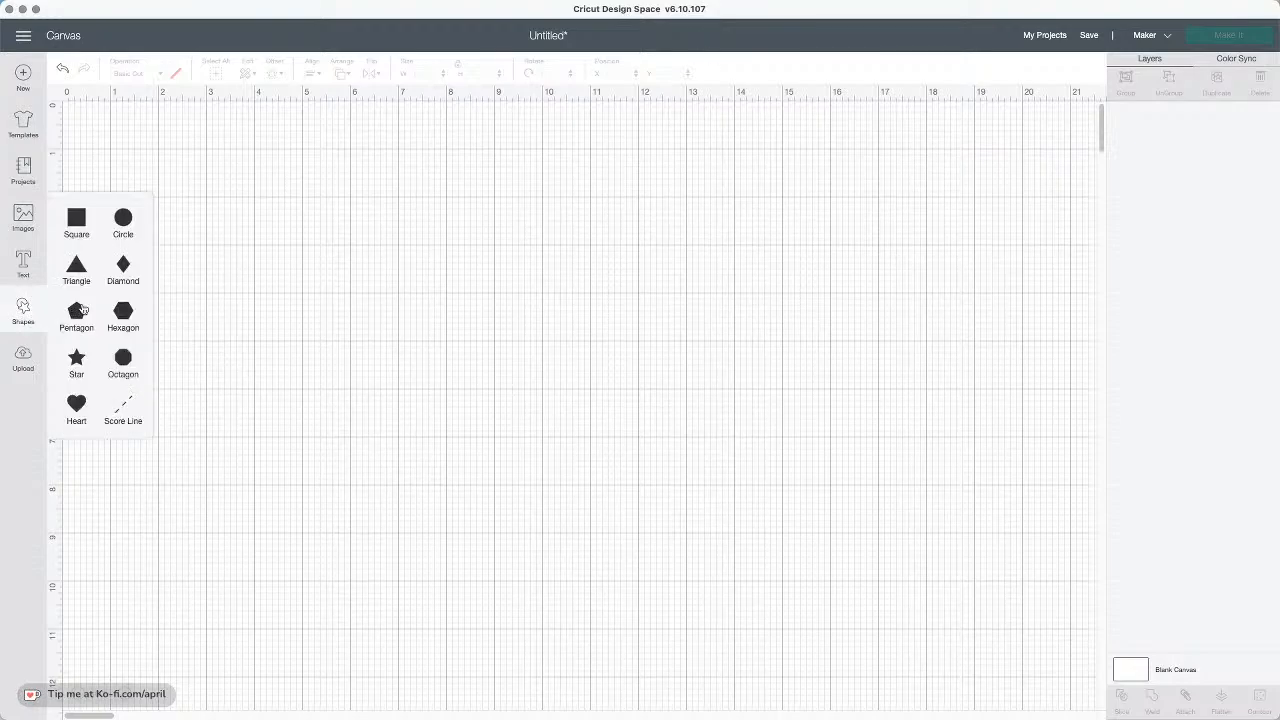
{"action": "left_click", "coordinate": [123, 408]}
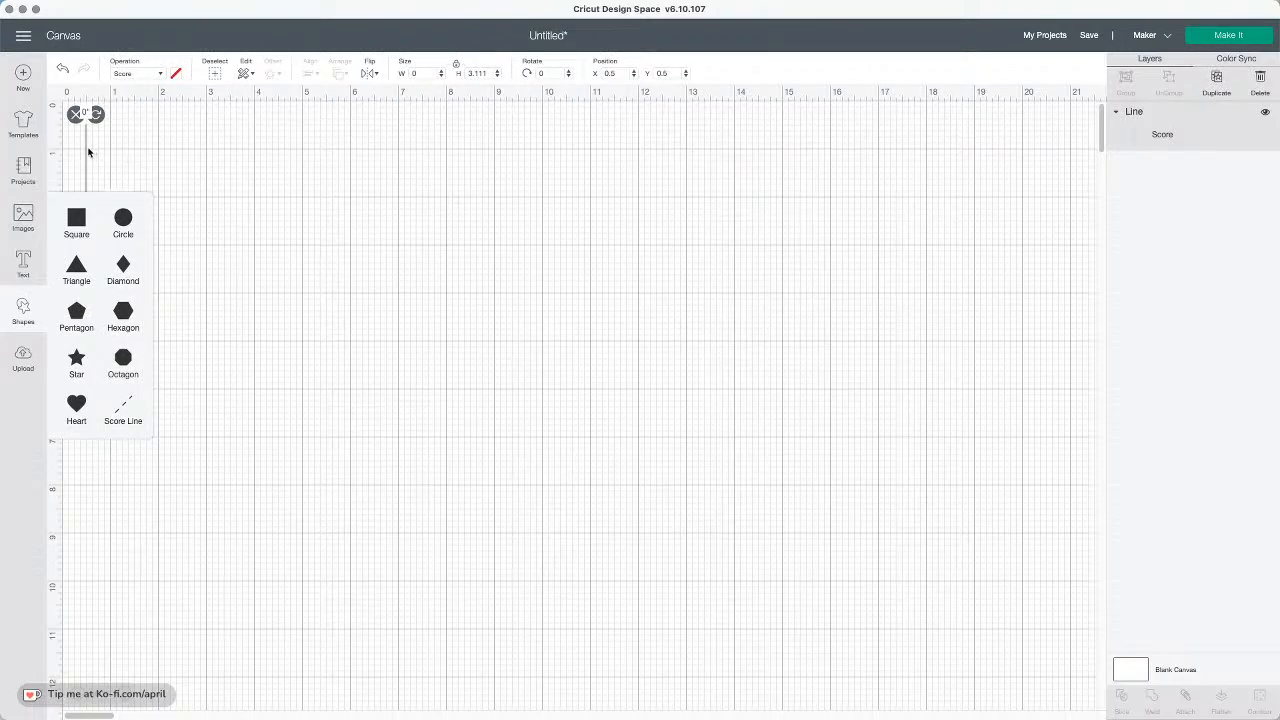
{"action": "left_click_drag", "start_coordinate": [88, 152], "coordinate": [572, 310]}
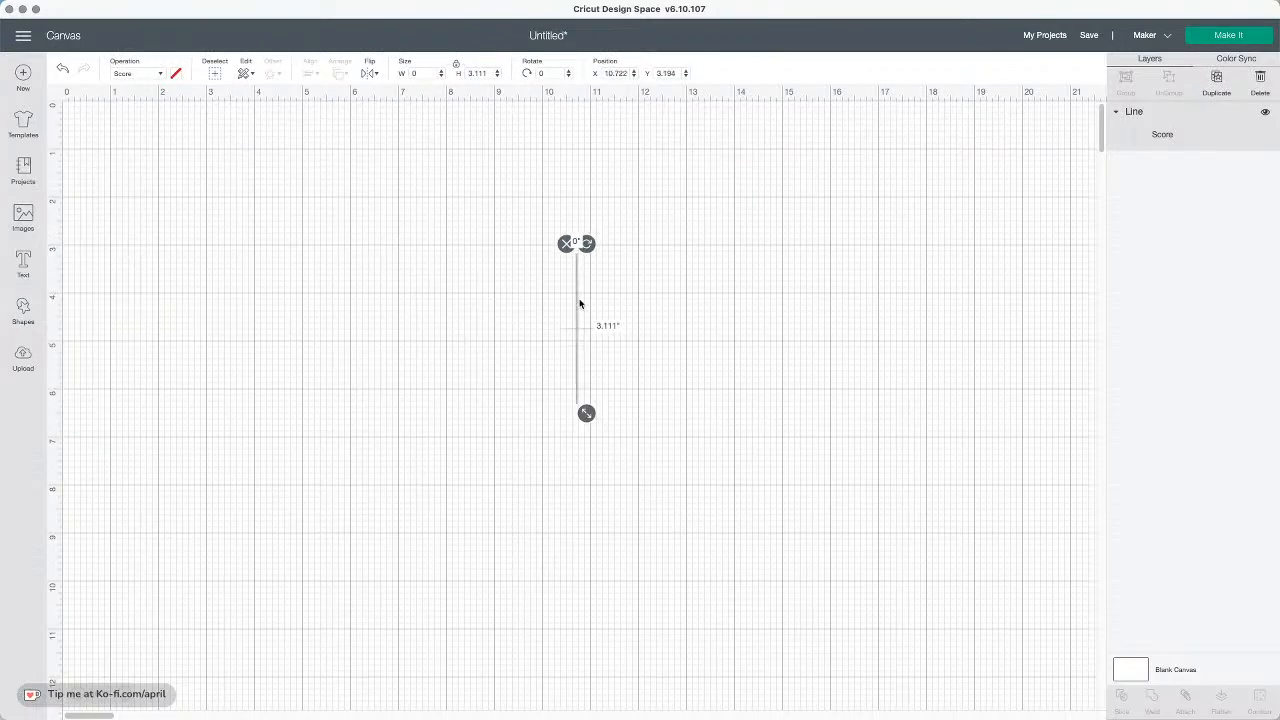
Rotate the score line to 90° and shift it slightly
{"action": "left_click", "coordinate": [541, 73]}
{"action": "type", "text": "90"}
{"action": "key", "text": "Return"}
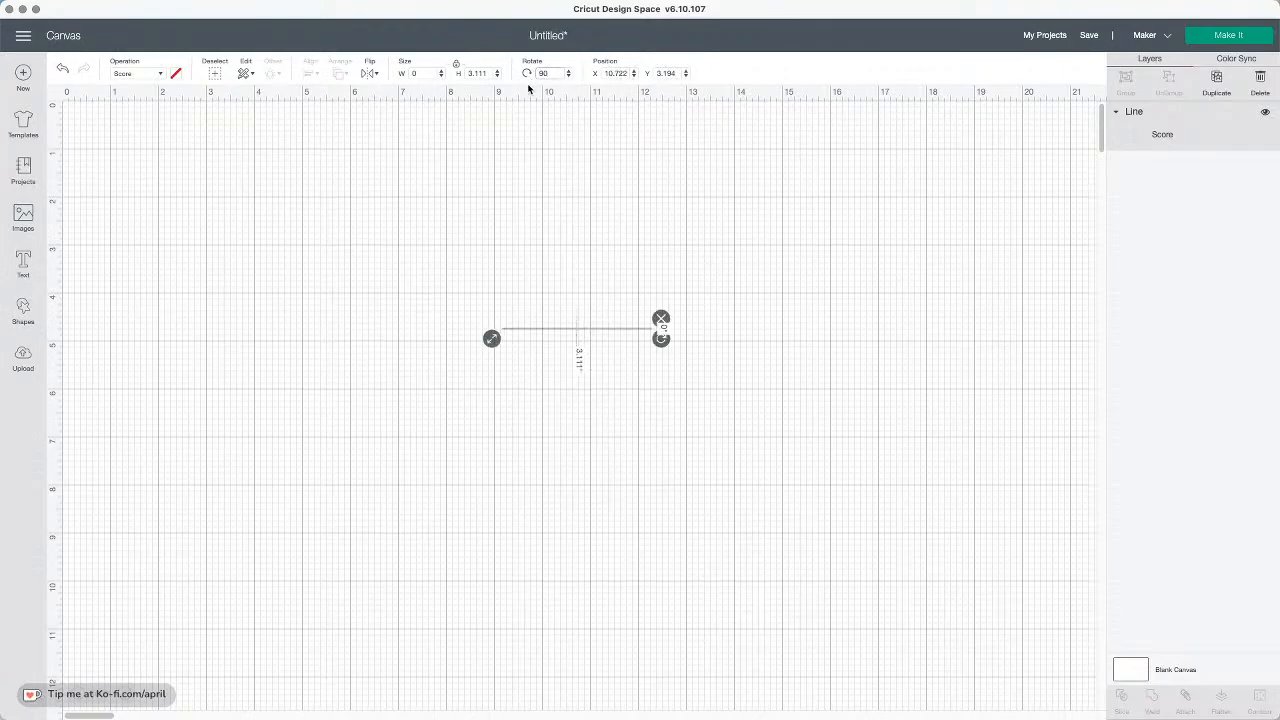
{"action": "mouse_move", "coordinate": [616, 328]}
{"action": "left_mouse_down"}
{"action": "mouse_move", "coordinate": [608, 272]}
{"action": "mouse_move", "coordinate": [620, 355]}
{"action": "mouse_move", "coordinate": [628, 331]}
{"action": "left_mouse_up"}
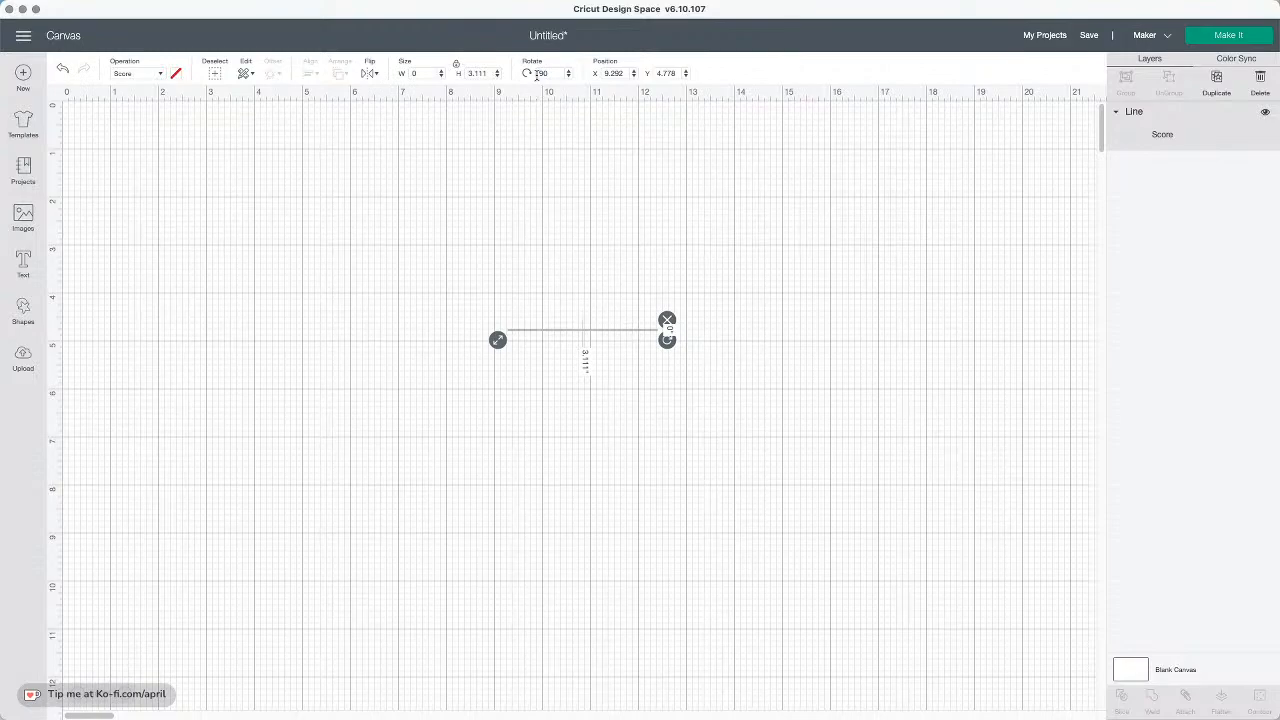
Rotate the score line to 180° and drag it slightly up and right
{"action": "left_click_drag", "start_coordinate": [549, 73], "coordinate": [527, 73]}
{"action": "type", "text": "180"}
{"action": "key", "text": "Return"}
{"action": "left_click_drag", "start_coordinate": [583, 320], "coordinate": [629, 302]}
Rotate the score line to 270° and move it higher on the canvas
{"action": "left_click_drag", "start_coordinate": [549, 73], "coordinate": [530, 73]}
{"action": "type", "text": "27"}
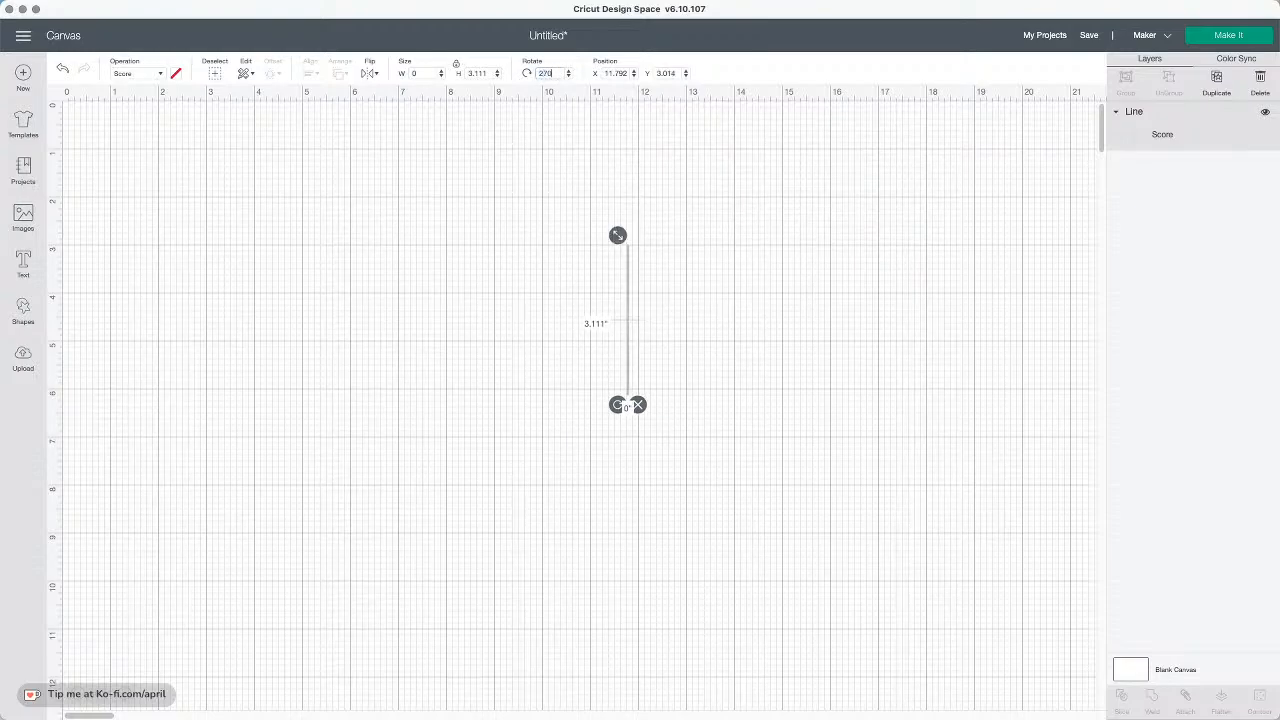
{"action": "key", "text": "Return"}
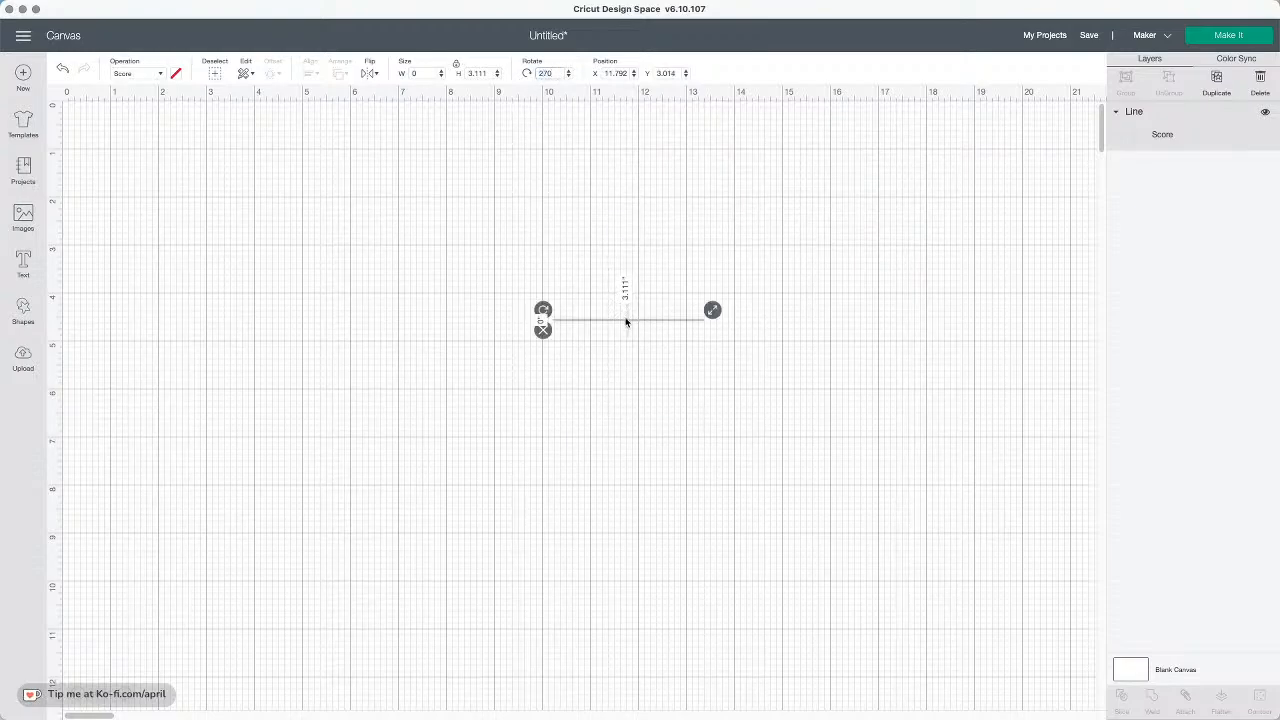
{"action": "left_click_drag", "start_coordinate": [626, 319], "coordinate": [606, 240]}
Rotate the score line to 23° and move it up near the 2-inch mark
{"action": "left_click_drag", "start_coordinate": [552, 73], "coordinate": [487, 68]}
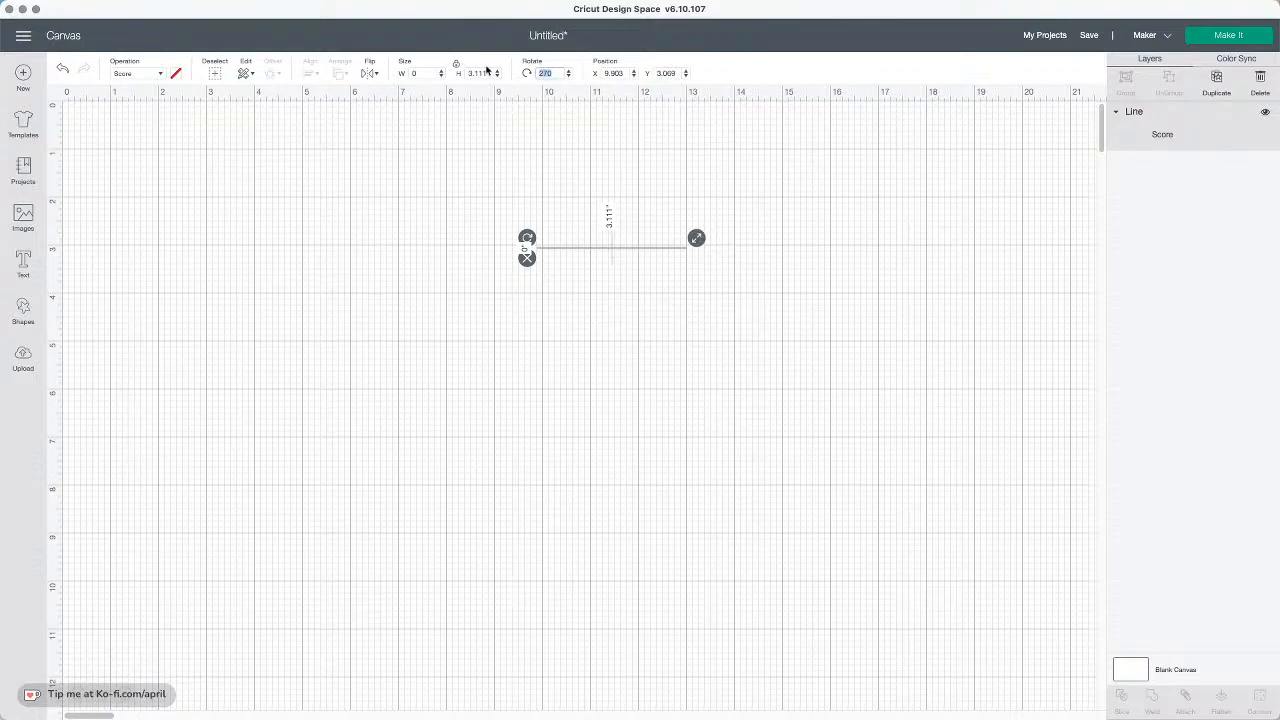
{"action": "type", "text": "23"}
{"action": "key", "text": "Return"}
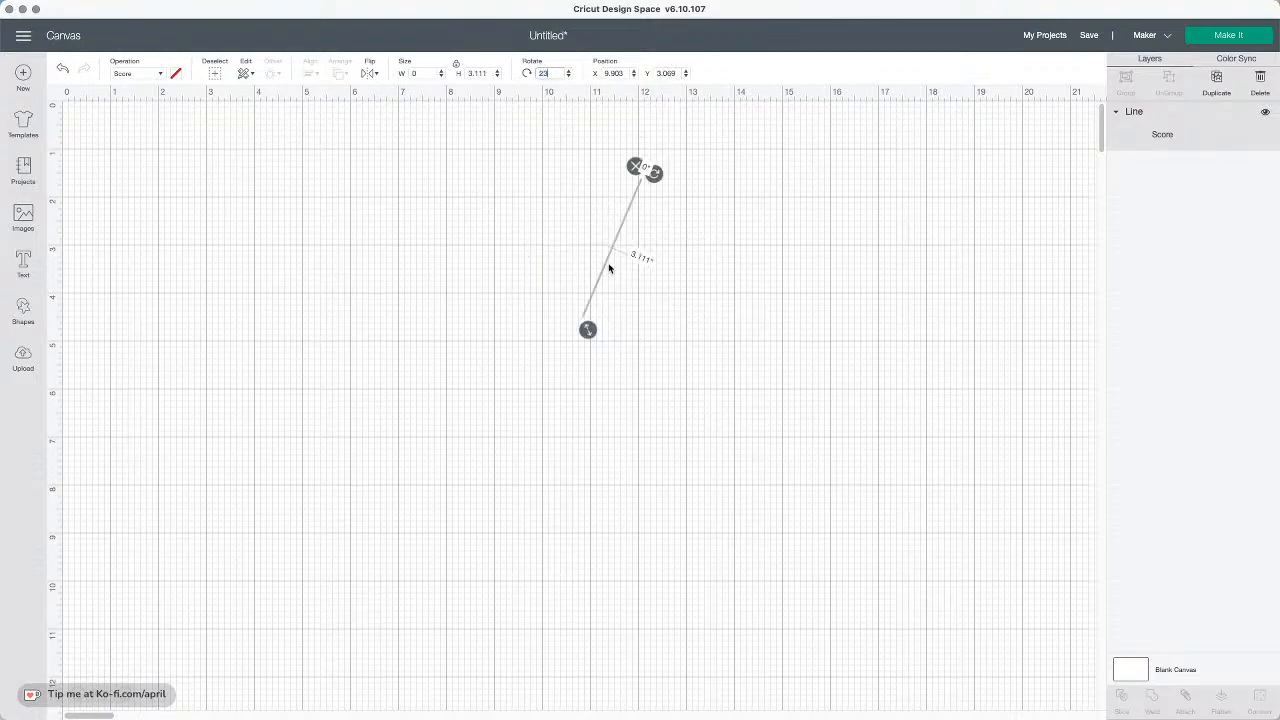
{"action": "left_click_drag", "start_coordinate": [609, 265], "coordinate": [486, 178]}
{"action": "scroll", "coordinate": [620, 281], "scroll_direction": "right", "scroll_amount": 1}
{"action": "left_click_drag", "start_coordinate": [664, 307], "coordinate": [440, 194]}
{"action": "left_click_drag", "start_coordinate": [615, 208], "coordinate": [640, 229]}
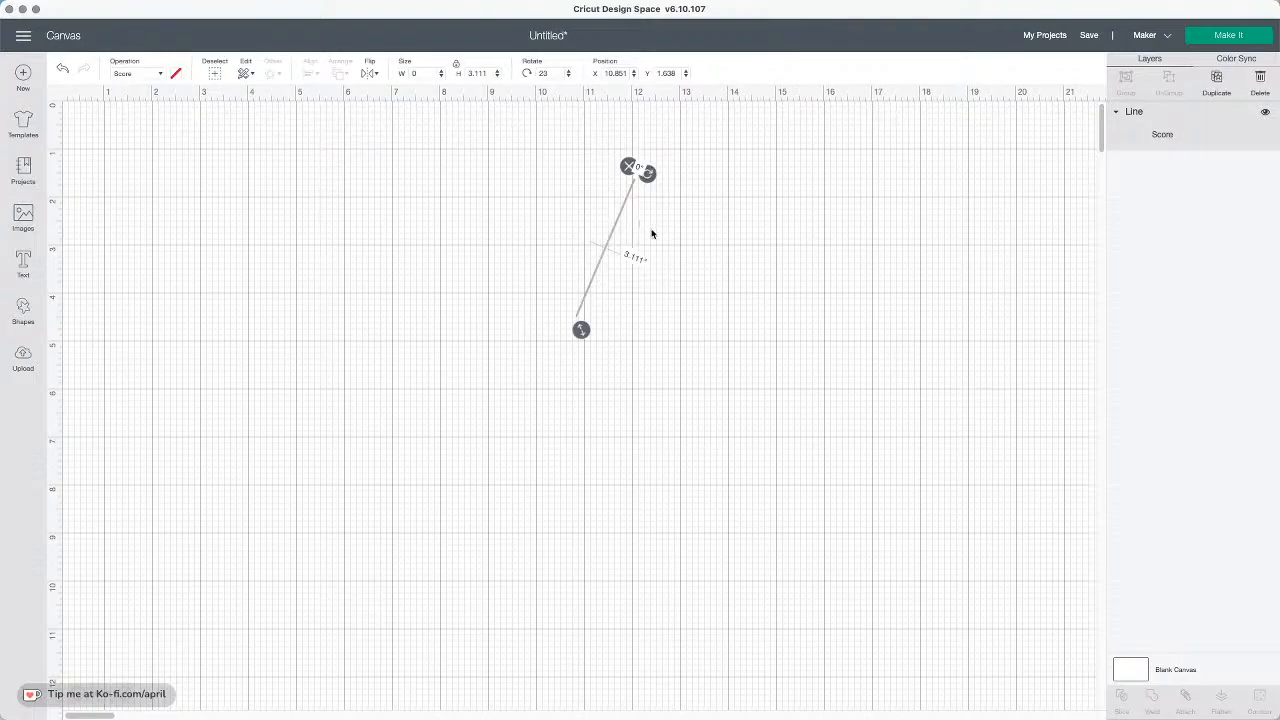
Nudge the score line in small increments down, up, right, left, down and right
{"action": "key", "text": "Down"}
{"action": "key", "text": "Down"}
{"action": "key", "text": "Down"}
{"action": "key", "text": "Down"}
{"action": "key", "text": "Down"}
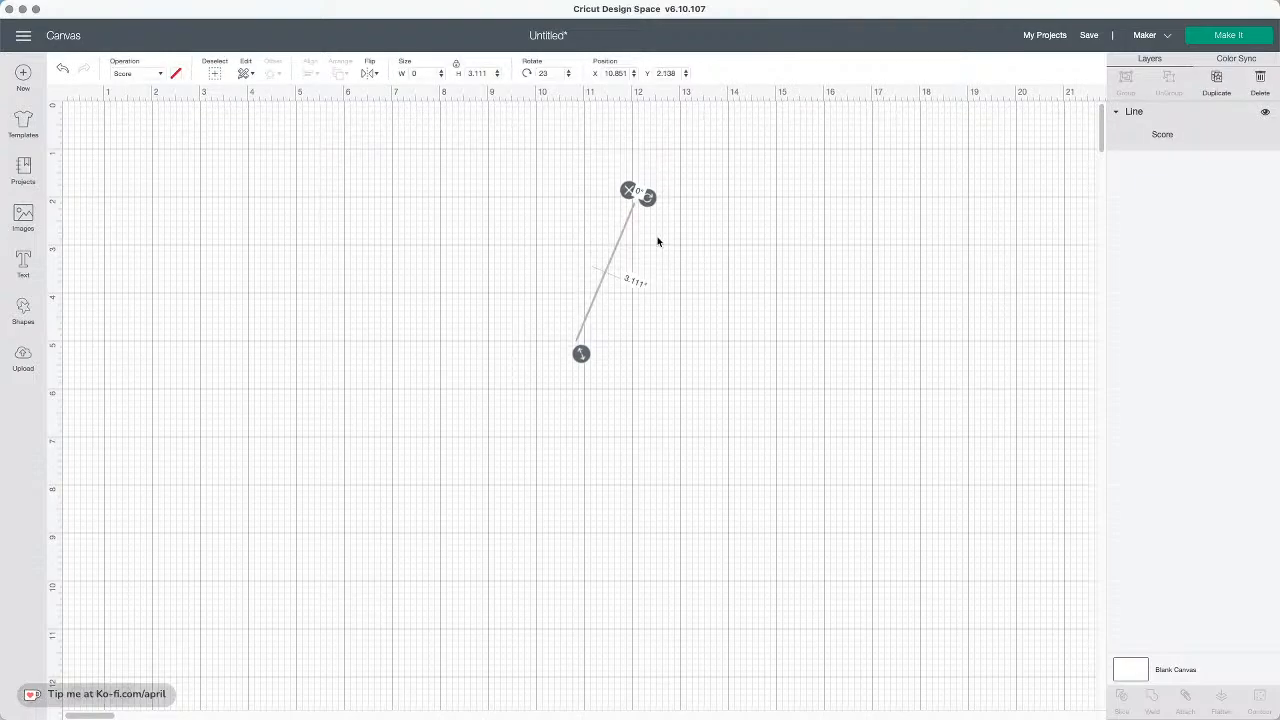
{"action": "key", "text": "Up"}
{"action": "key", "text": "Up"}
{"action": "key", "text": "Up"}
{"action": "key", "text": "Up"}
{"action": "key", "text": "Right"}
{"action": "key", "text": "Right"}
{"action": "key", "text": "Right"}
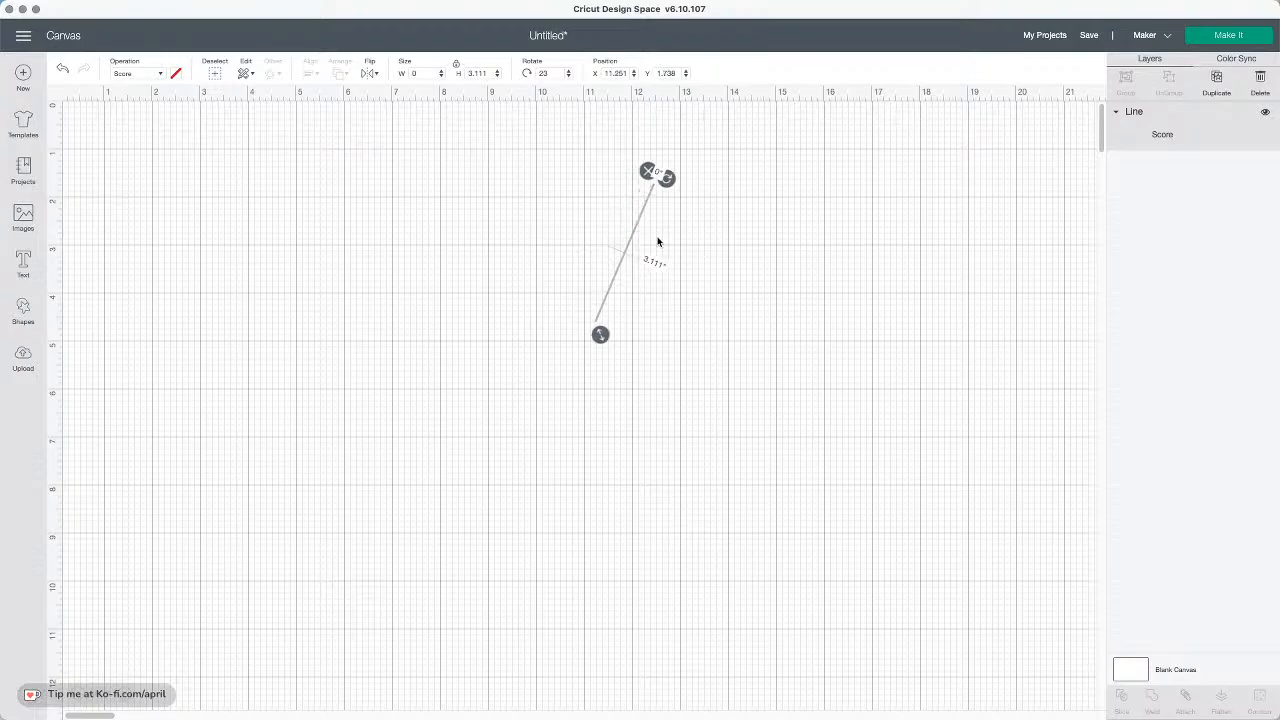
{"action": "key", "text": "Left"}
{"action": "key", "text": "Left"}
{"action": "key", "text": "Left"}
{"action": "key", "text": "Left"}
{"action": "key", "text": "Left"}
{"action": "key", "text": "Left"}
{"action": "key", "text": "Down"}
{"action": "key", "text": "Down"}
{"action": "key", "text": "Down"}
{"action": "key", "text": "Right"}
{"action": "key", "text": "Right"}
{"action": "key", "text": "Right"}
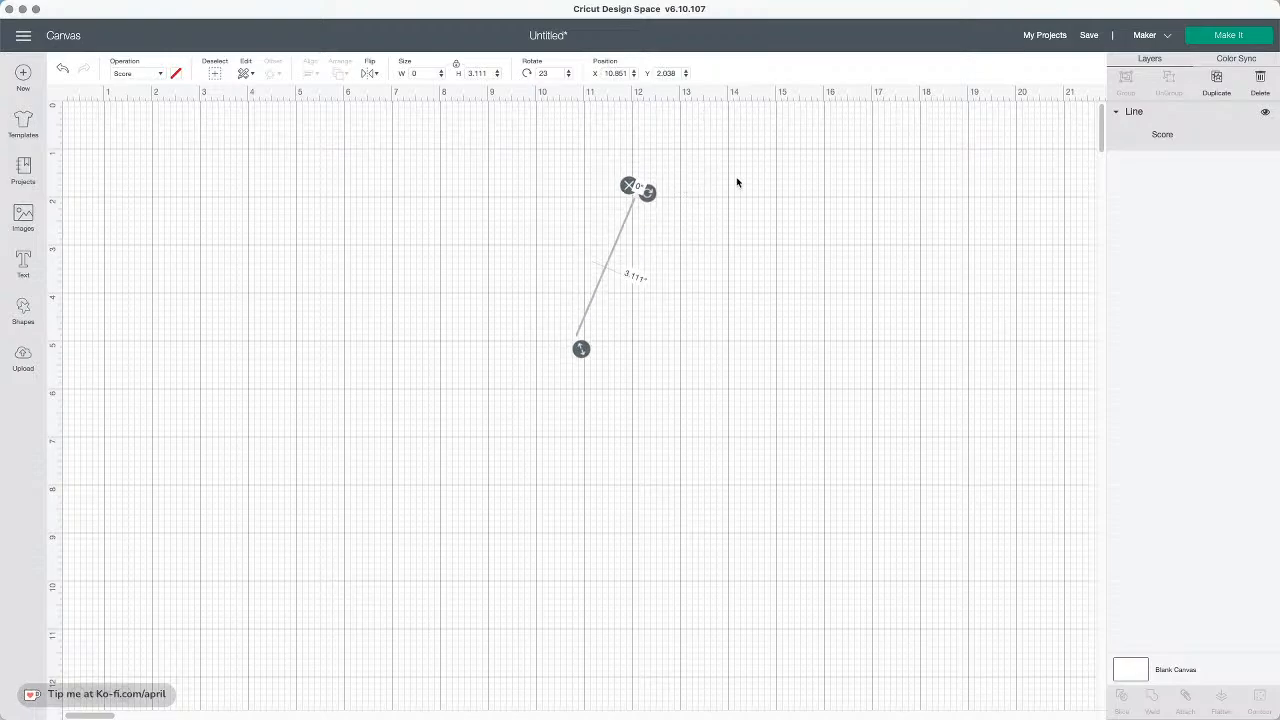
Duplicate the score line, select both copies and center-align them on each other
{"action": "left_click_drag", "start_coordinate": [766, 282], "coordinate": [529, 199]}
{"action": "left_click", "coordinate": [1215, 80]}
{"action": "left_click_drag", "start_coordinate": [749, 283], "coordinate": [520, 184]}
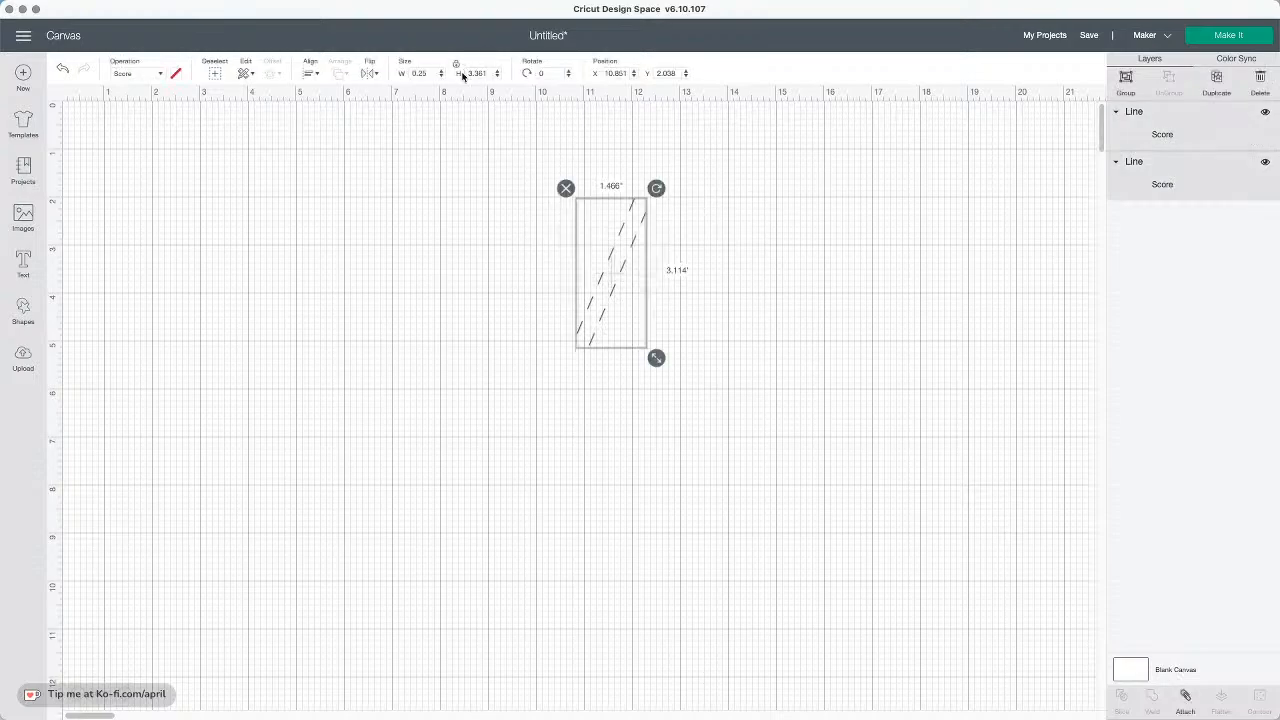
{"action": "left_click", "coordinate": [311, 74]}
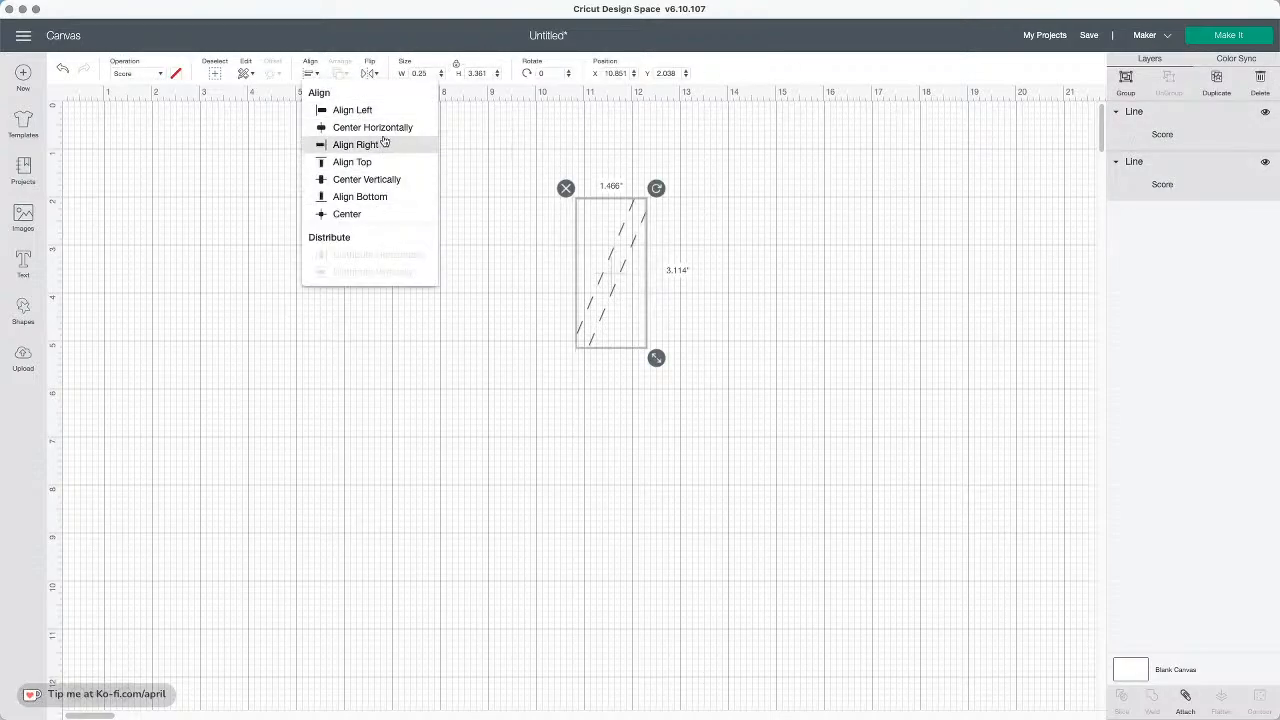
{"action": "left_click", "coordinate": [372, 215]}
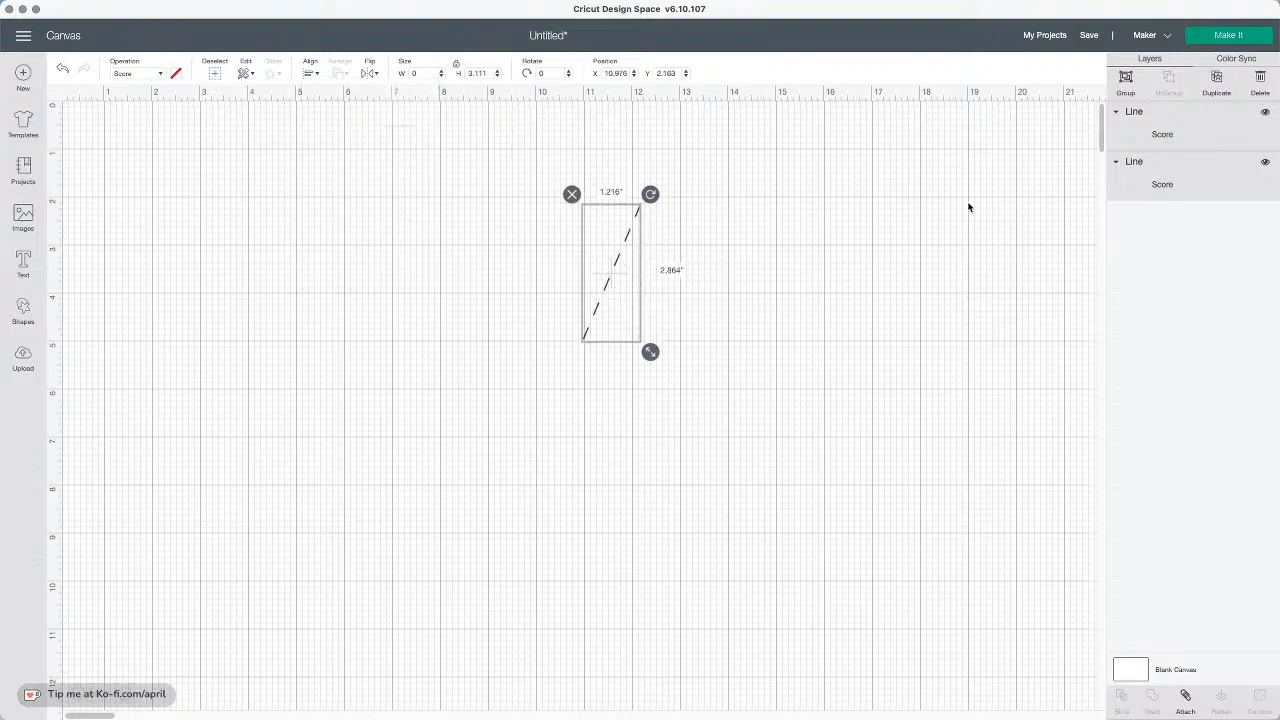
Group the two score lines and rotate the group by its handle to about 46°
{"action": "left_click", "coordinate": [1126, 80]}
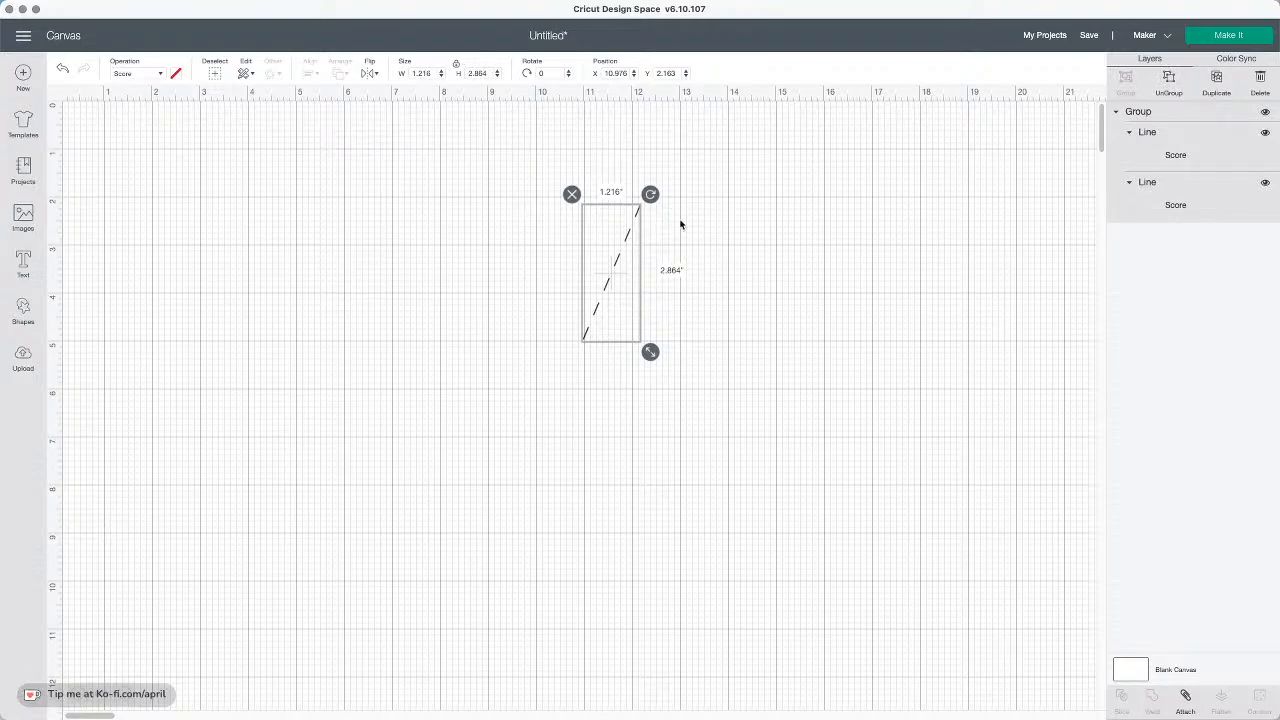
{"action": "left_click_drag", "start_coordinate": [650, 194], "coordinate": [652, 196]}
{"action": "mouse_move", "coordinate": [618, 260]}
{"action": "left_mouse_down"}
{"action": "mouse_move", "coordinate": [787, 300]}
{"action": "mouse_move", "coordinate": [629, 277]}
{"action": "left_mouse_up"}
{"action": "left_click_drag", "start_coordinate": [663, 209], "coordinate": [636, 259]}
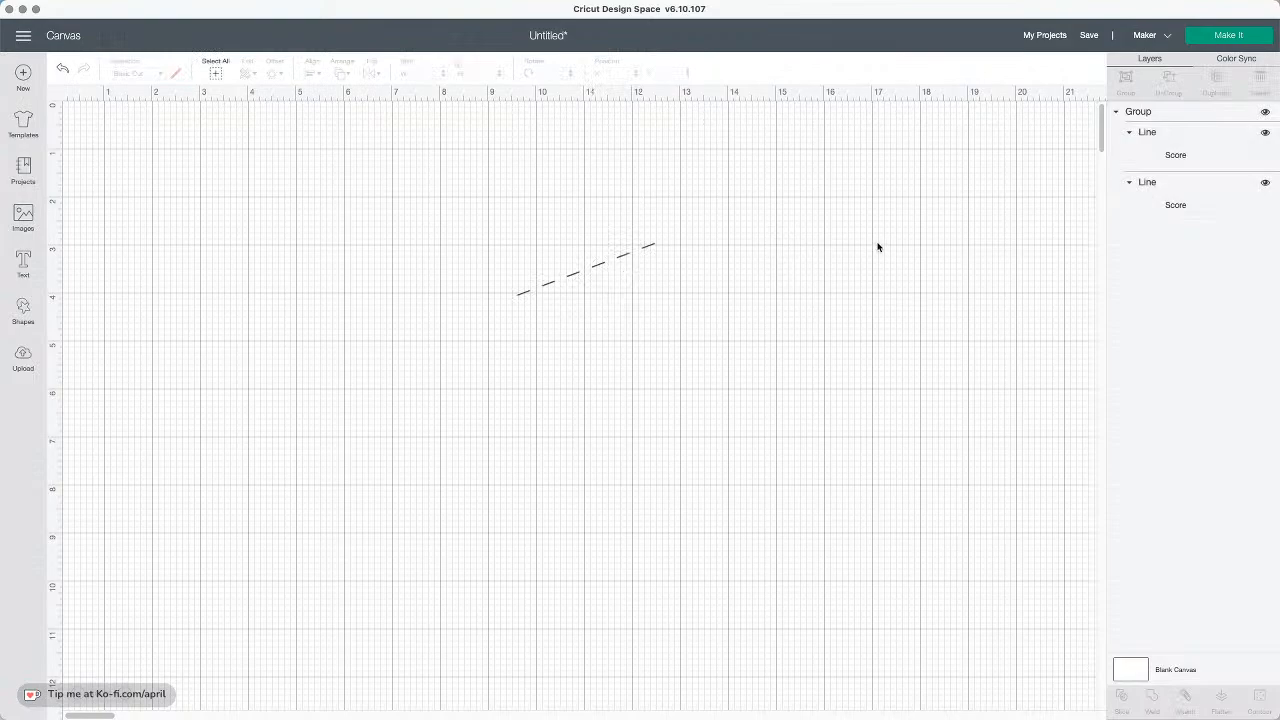
{"action": "left_click", "coordinate": [647, 250]}
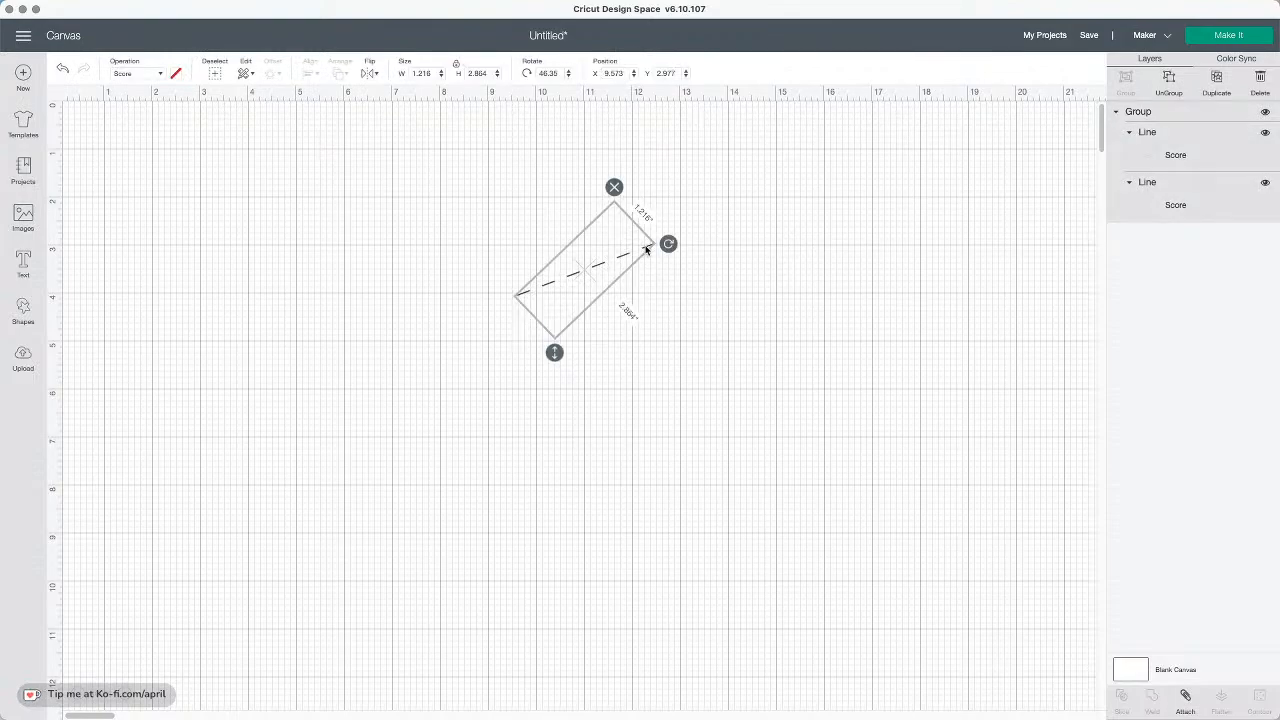
Ungroup the lines and delete one of the two score lines
{"action": "left_click", "coordinate": [1168, 80]}
{"action": "left_click", "coordinate": [711, 268]}
{"action": "left_click", "coordinate": [1145, 146]}
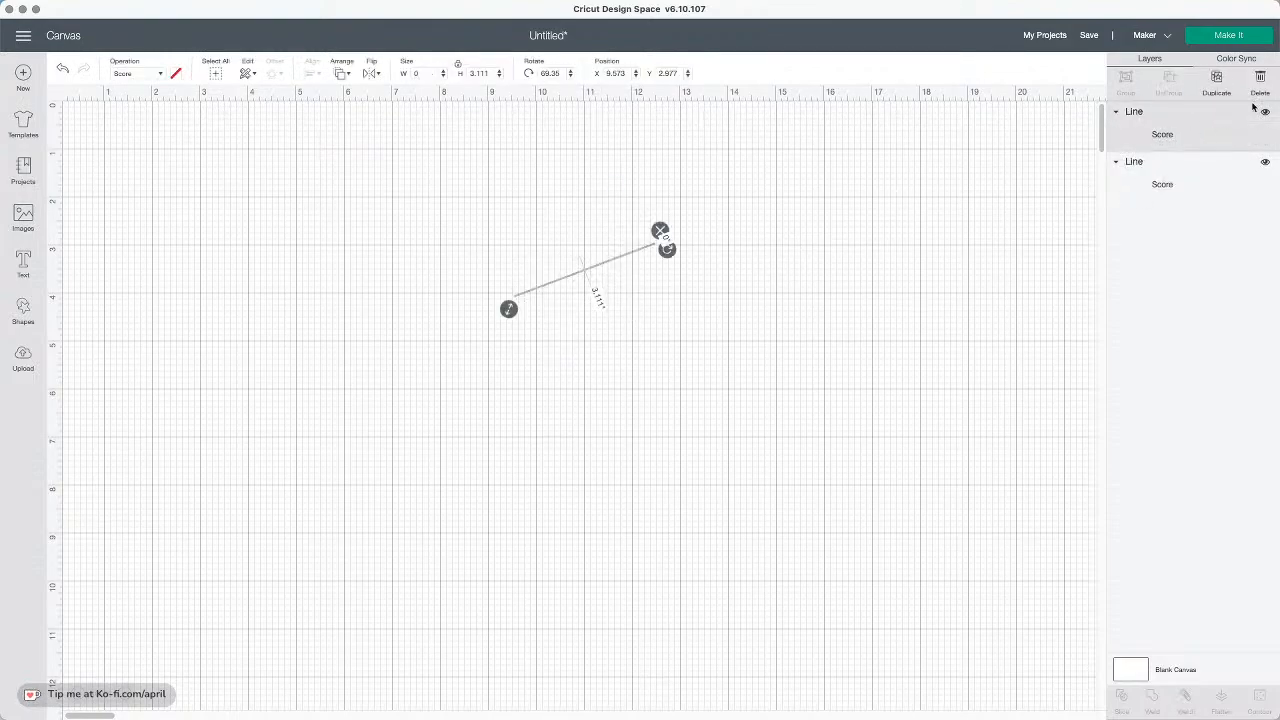
{"action": "left_click", "coordinate": [1257, 78]}
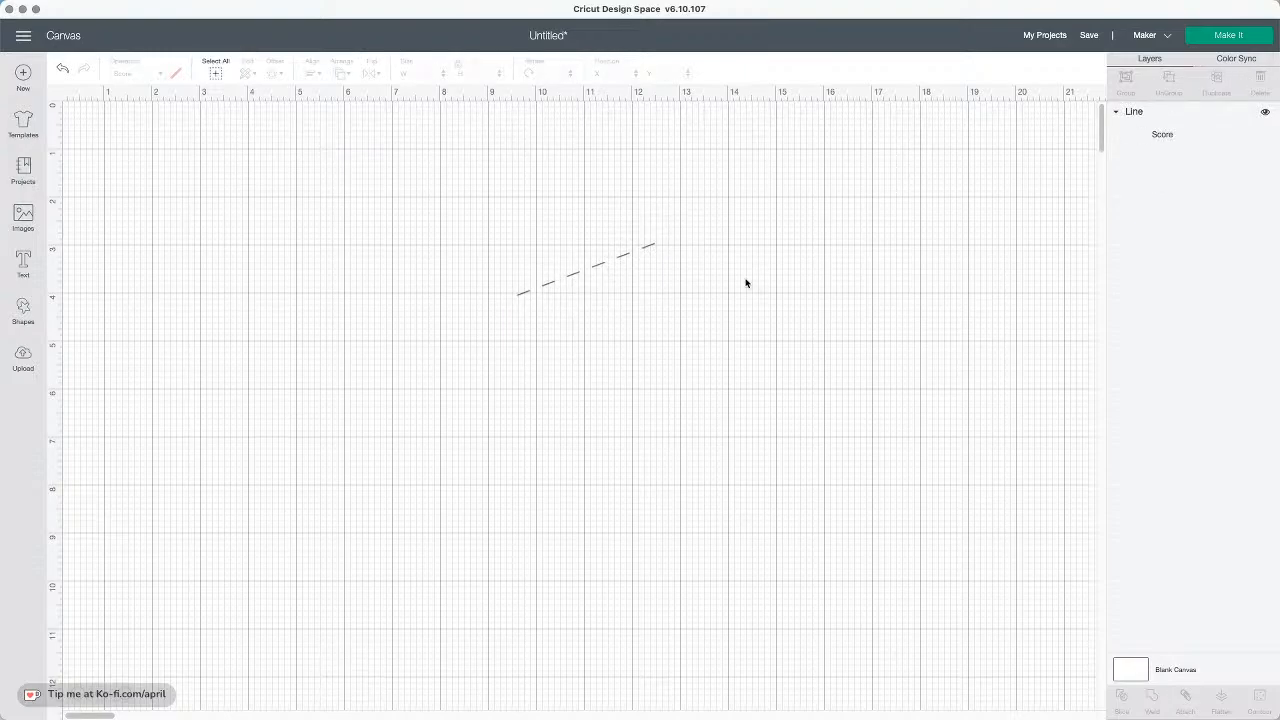
Select the remaining score line and delete it to clear the canvas
{"action": "left_click_drag", "start_coordinate": [746, 281], "coordinate": [458, 166]}
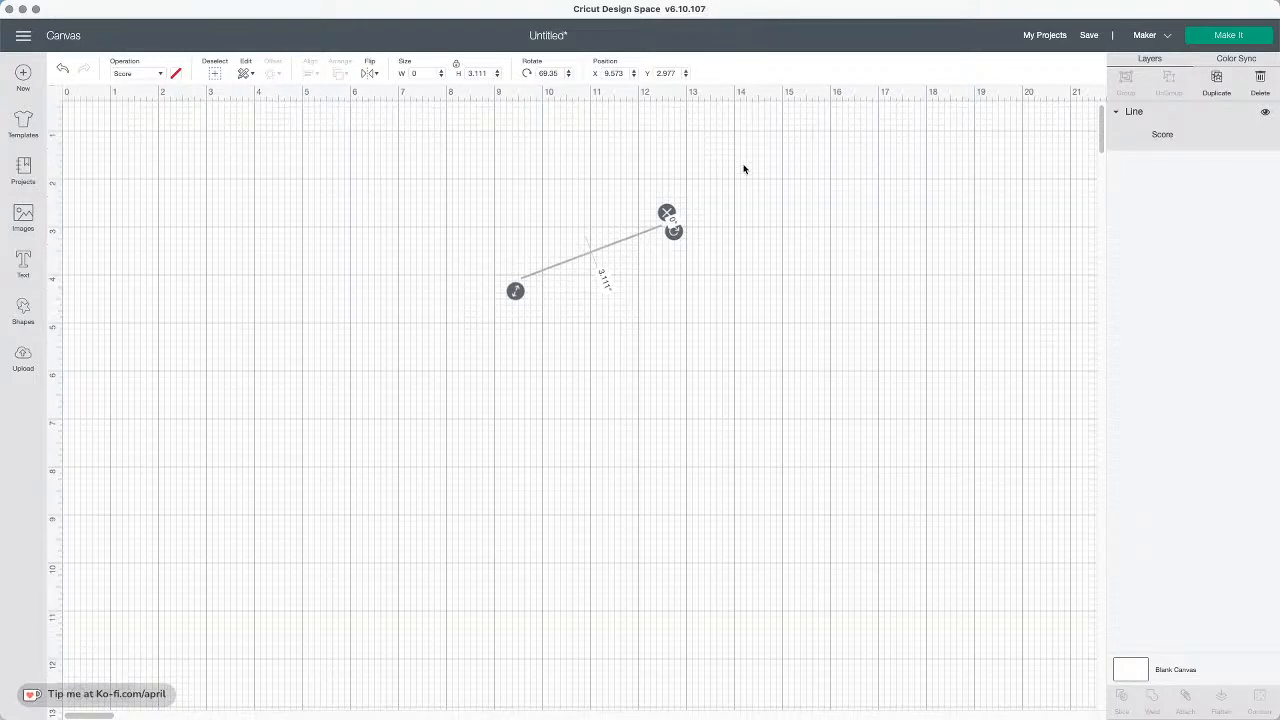
{"action": "left_click", "coordinate": [766, 283]}
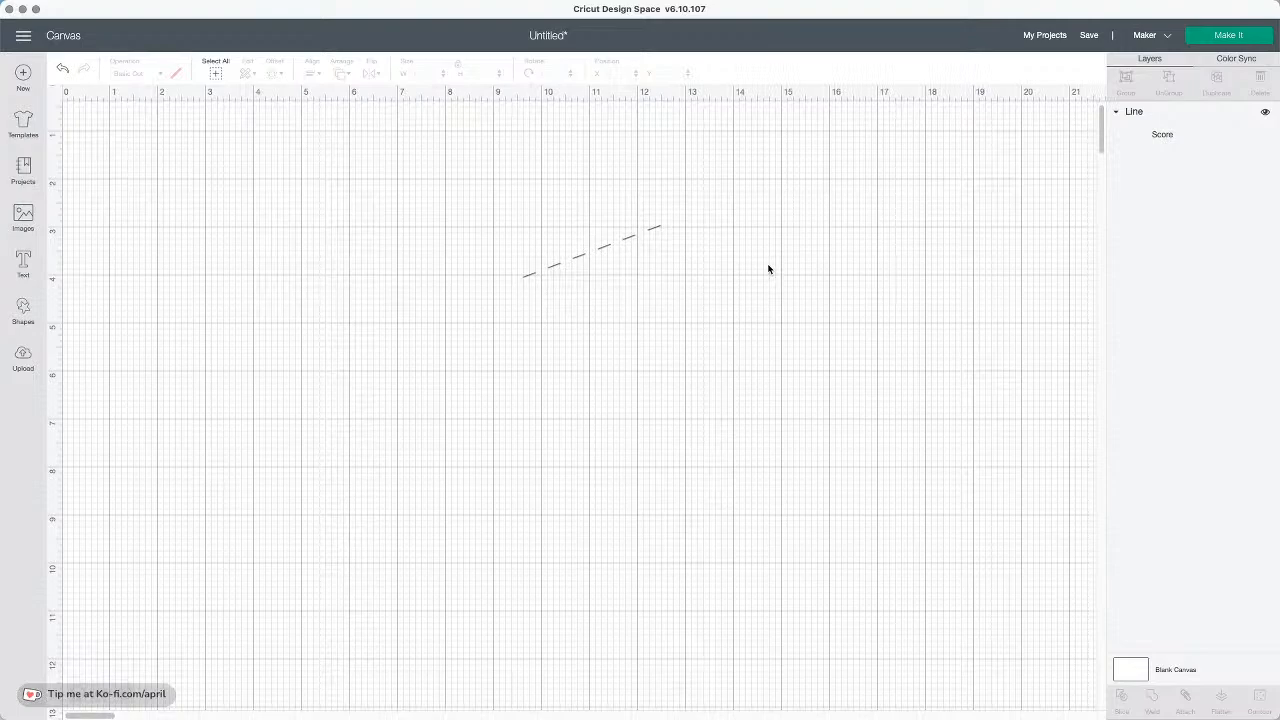
{"action": "left_click_drag", "start_coordinate": [742, 266], "coordinate": [577, 194]}
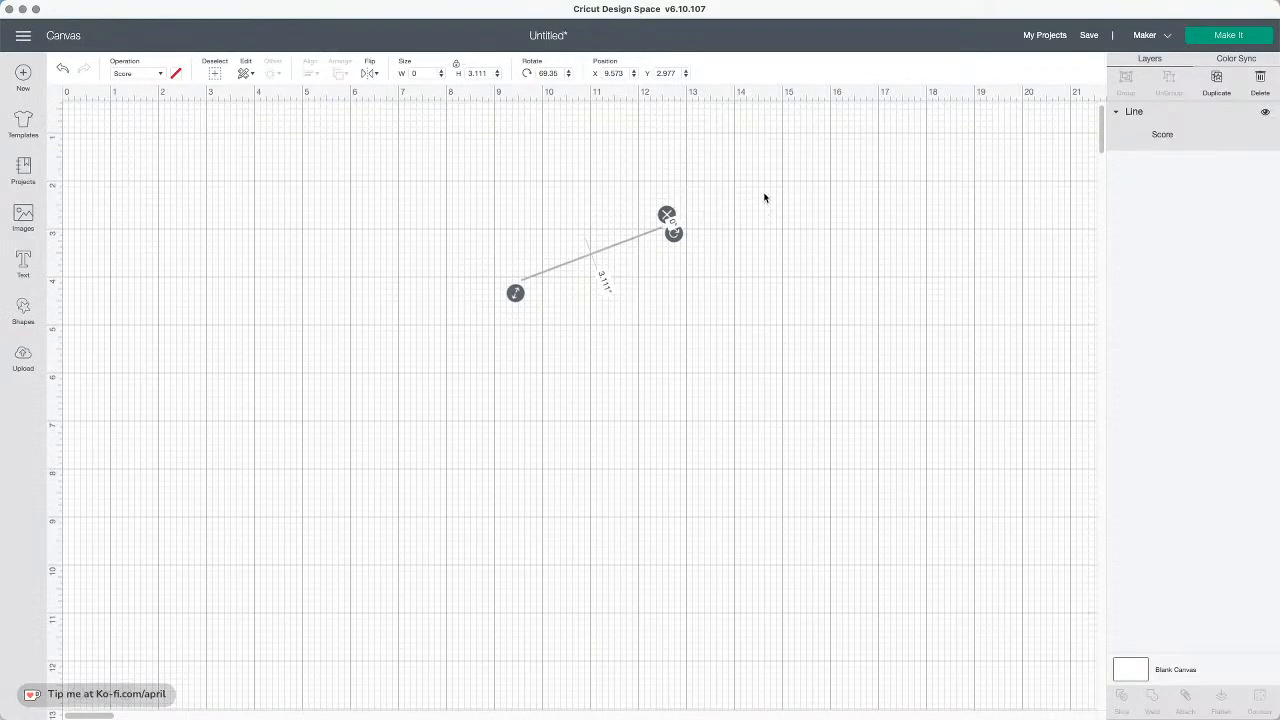
{"action": "scroll", "coordinate": [794, 263], "scroll_direction": "up", "scroll_amount": 2}
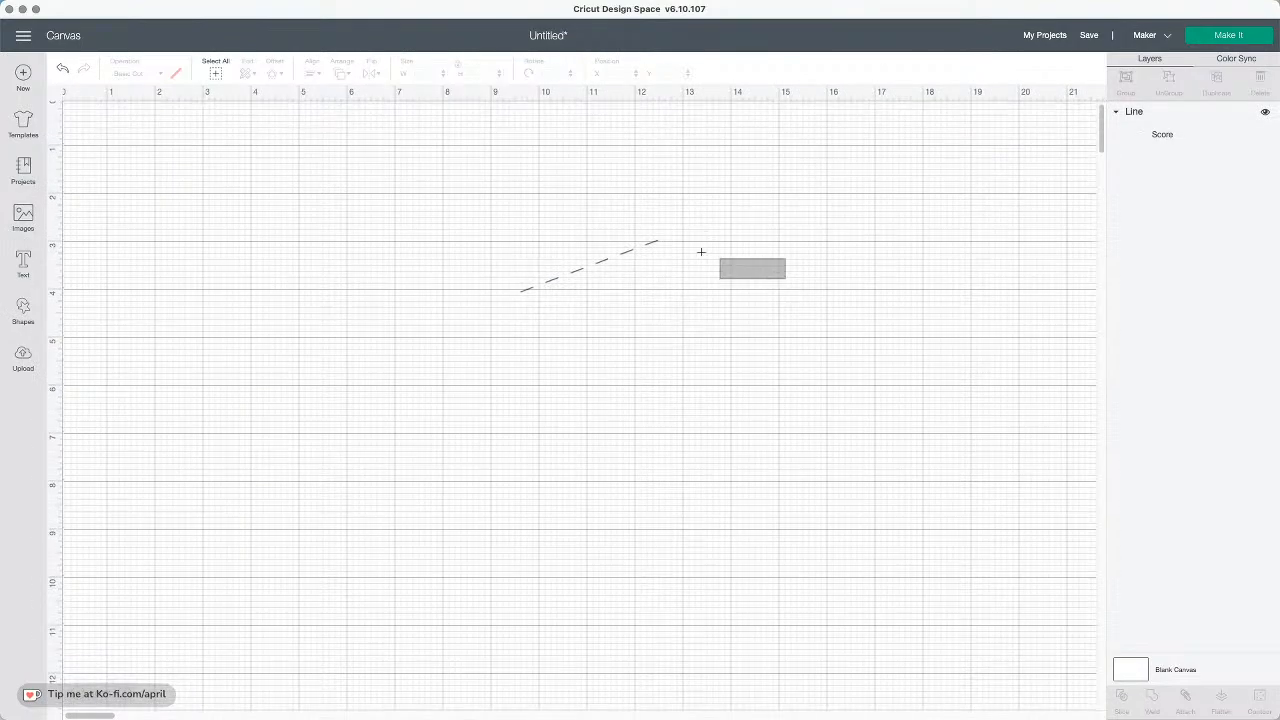
{"action": "key", "text": "Delete"}
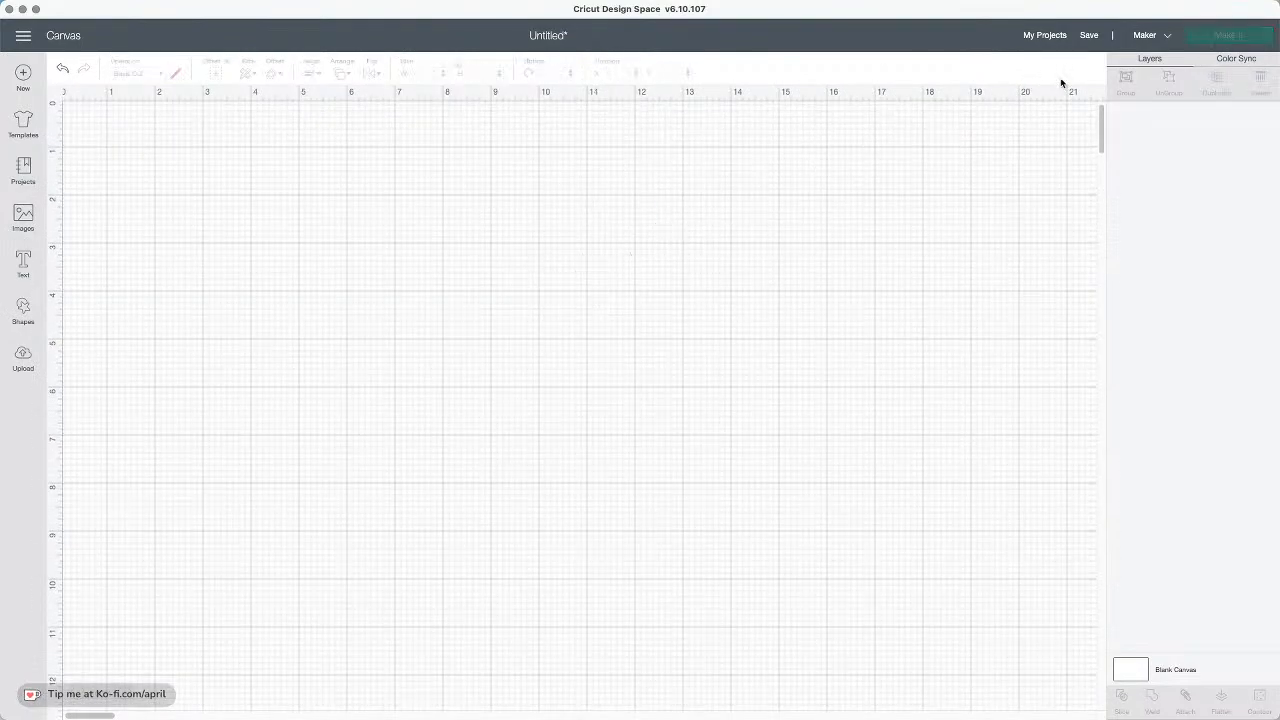
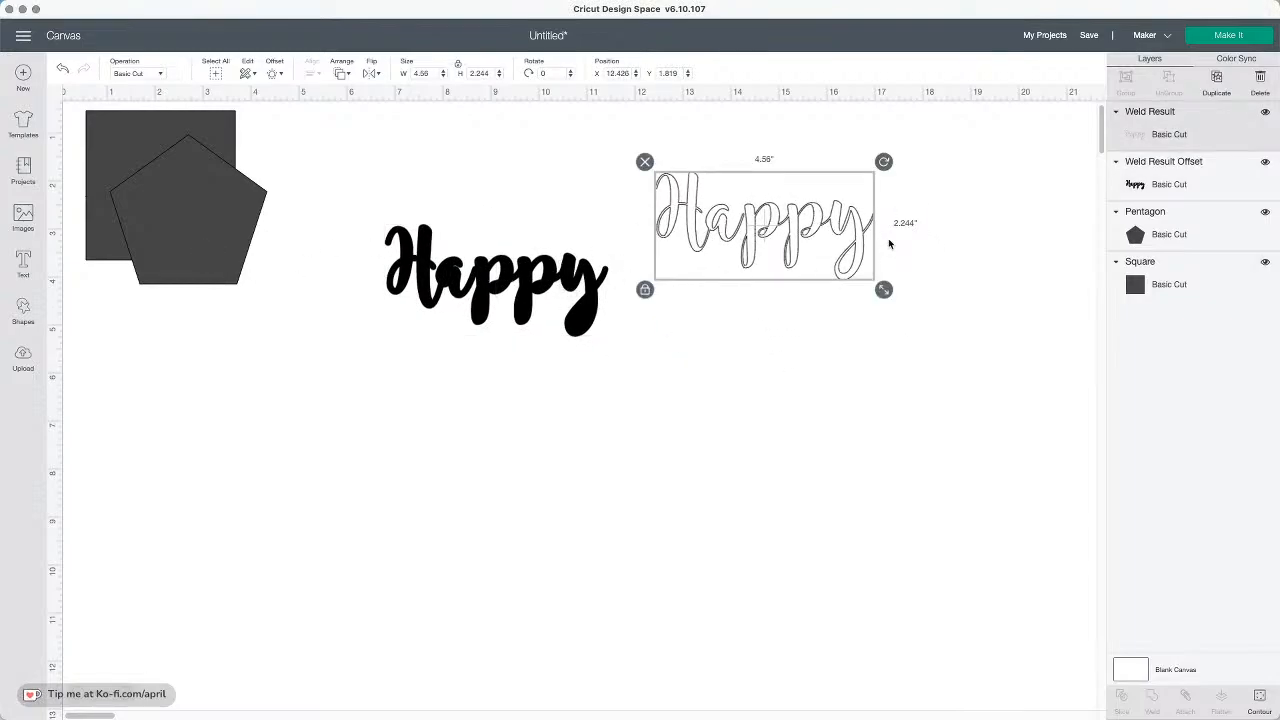
Delete the outline Happy and its black offset from the canvas
{"action": "key", "text": "Delete"}
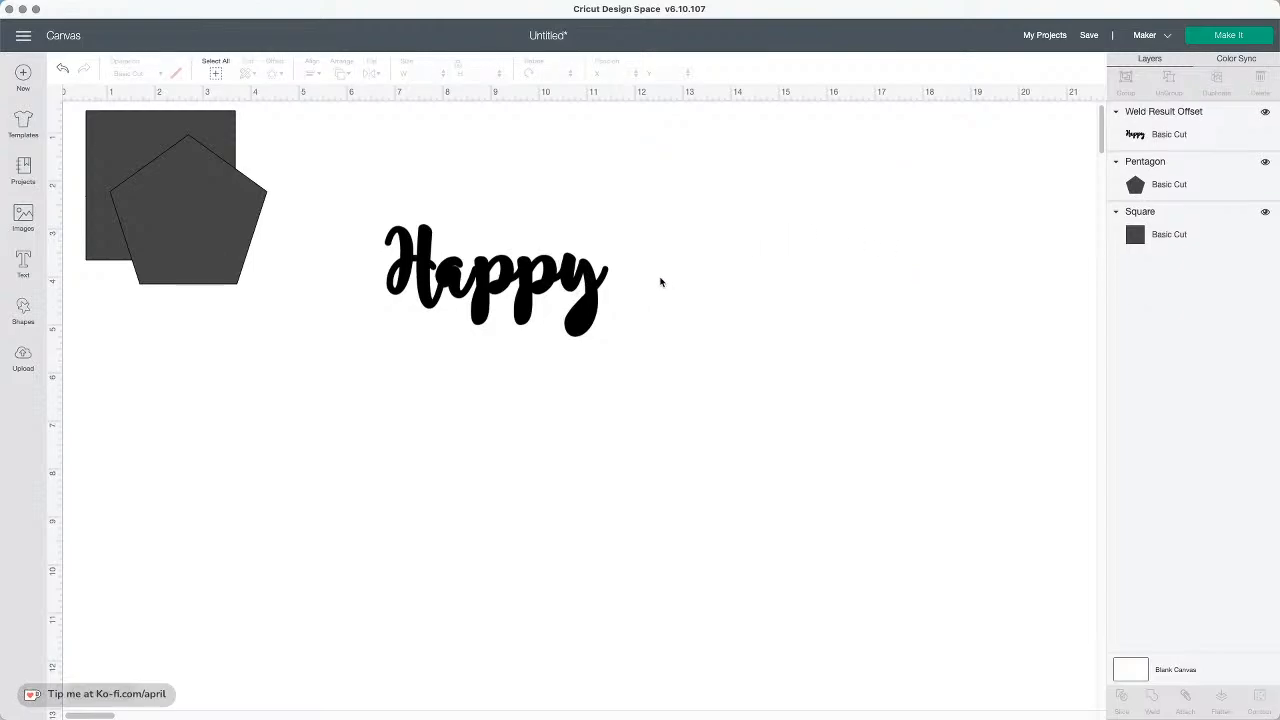
{"action": "left_click", "coordinate": [585, 299]}
{"action": "left_click", "coordinate": [366, 216]}
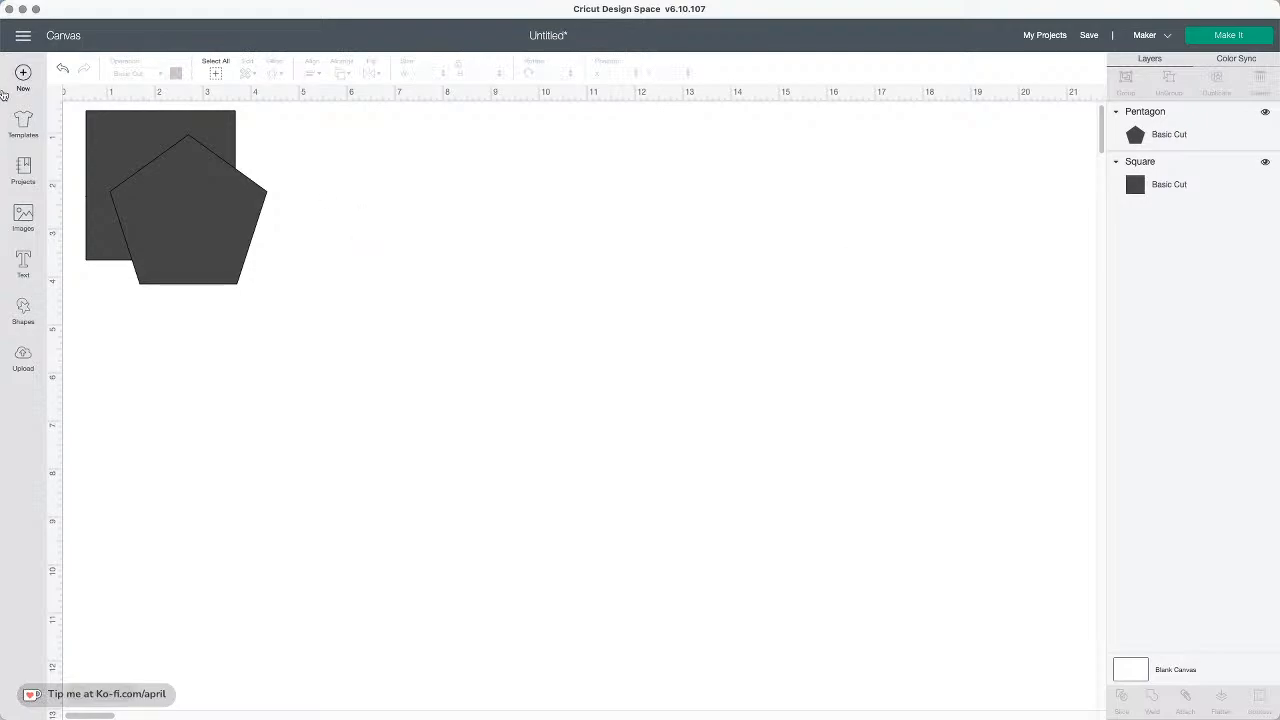
Add a text box and toggle the Only Kerned Fonts filter in the MAGNOLIA font results
{"action": "left_click", "coordinate": [24, 262]}
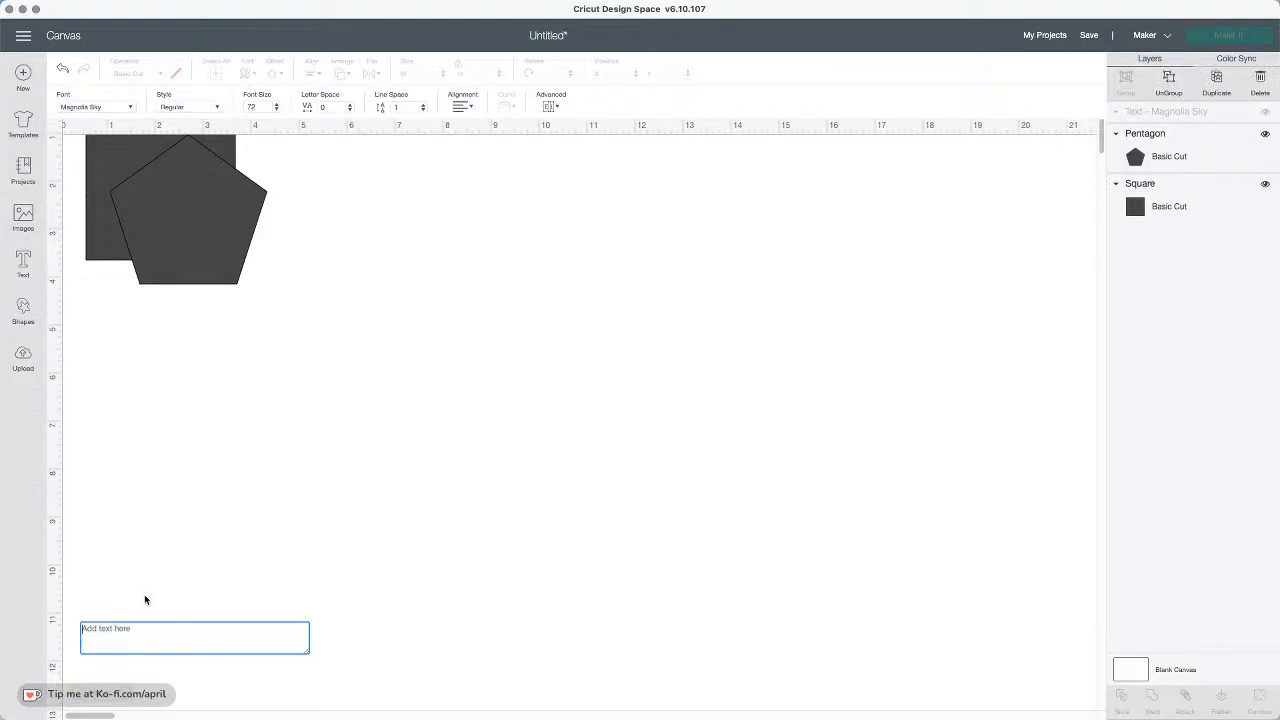
{"action": "left_click", "coordinate": [100, 106]}
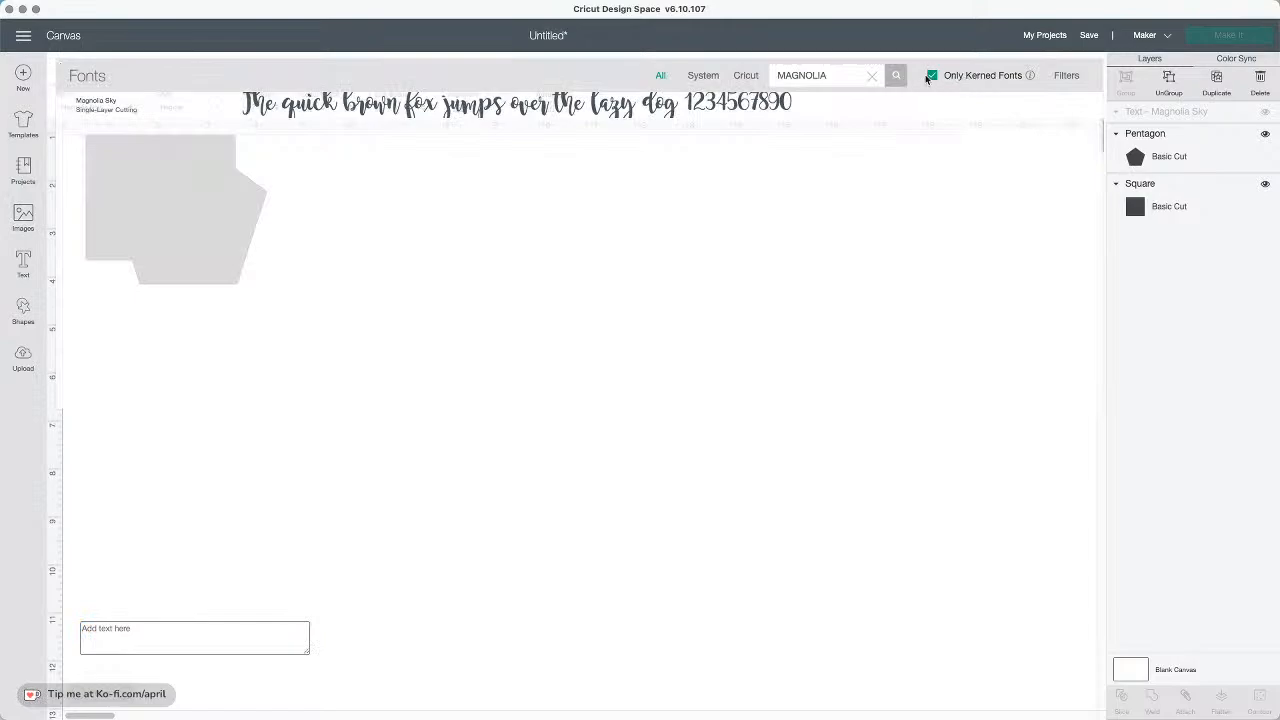
{"action": "left_click", "coordinate": [932, 79]}
{"action": "left_click", "coordinate": [932, 79]}
{"action": "left_click", "coordinate": [933, 79]}
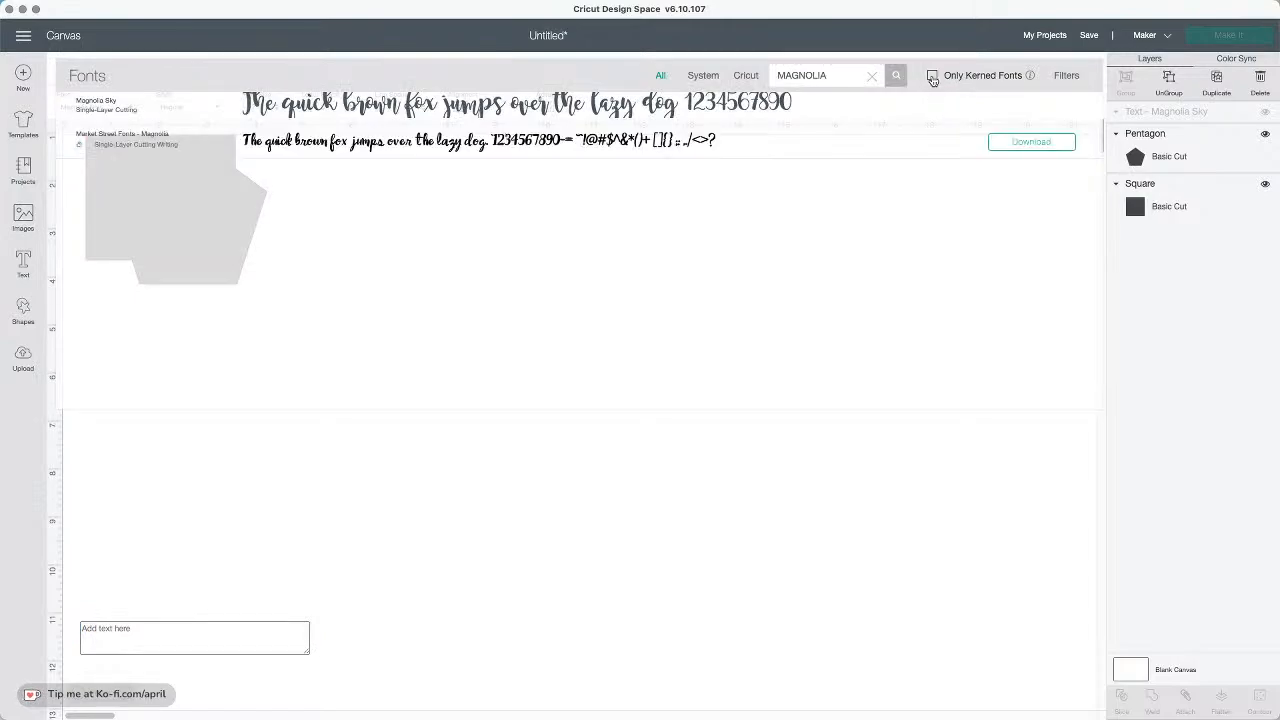
{"action": "left_click", "coordinate": [932, 79]}
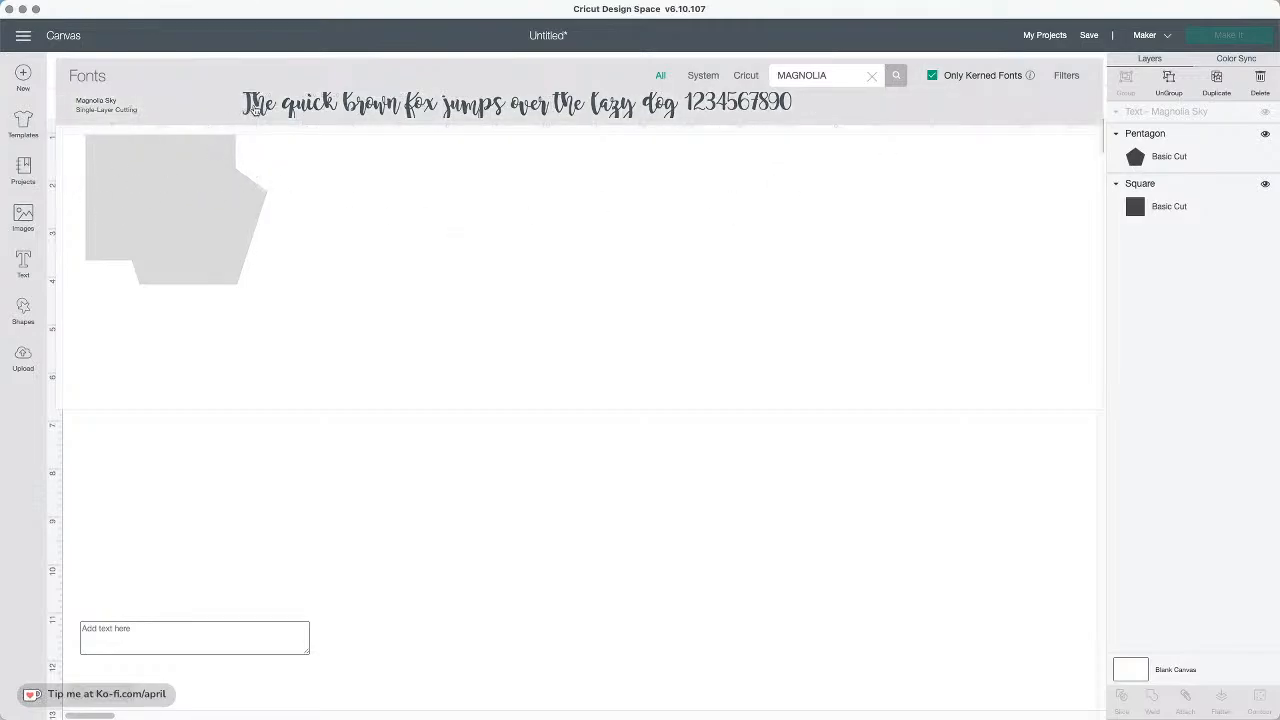
Enter the text Happy and move it to the middle of the canvas
{"action": "left_click", "coordinate": [147, 636]}
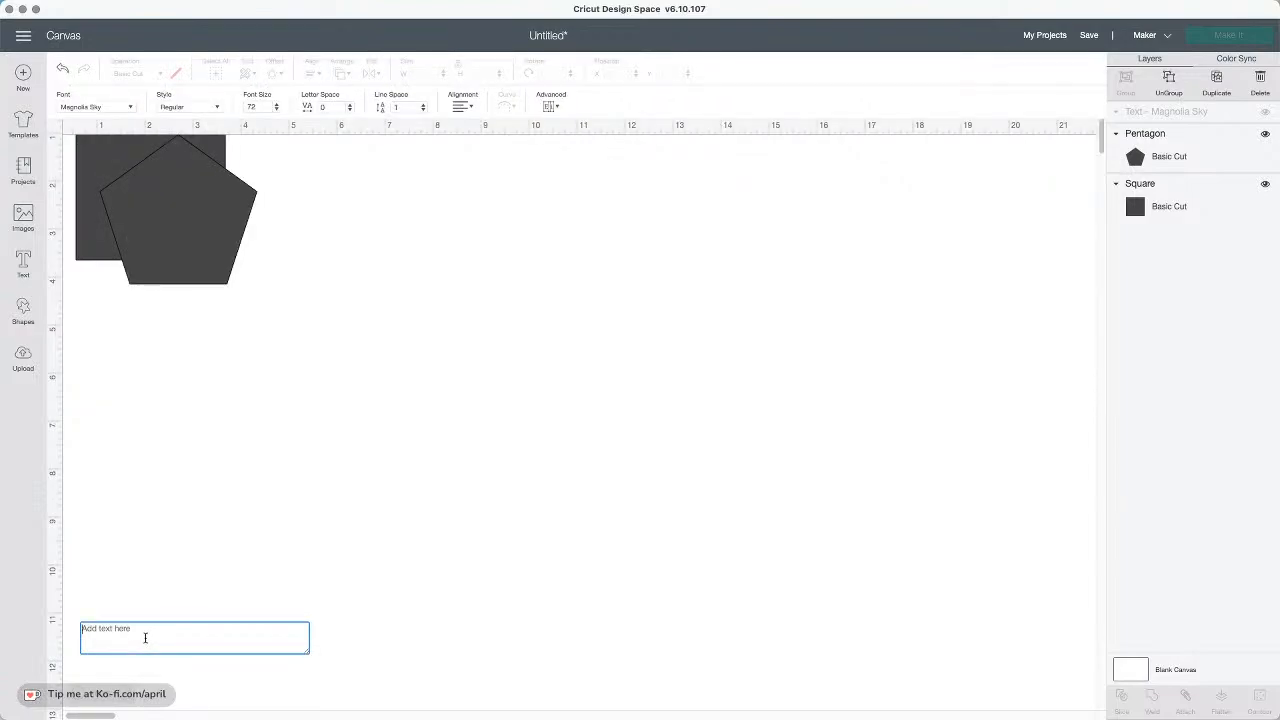
{"action": "type", "text": "Happy"}
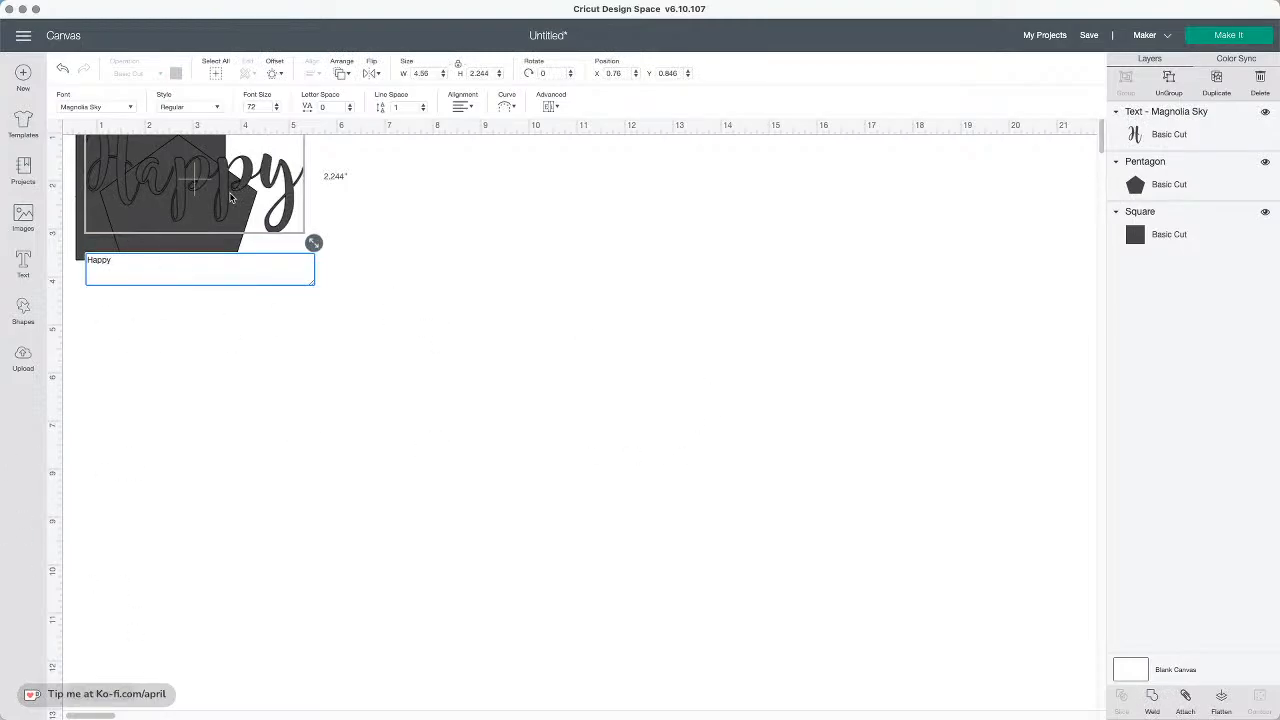
{"action": "left_click_drag", "start_coordinate": [297, 187], "coordinate": [757, 298]}
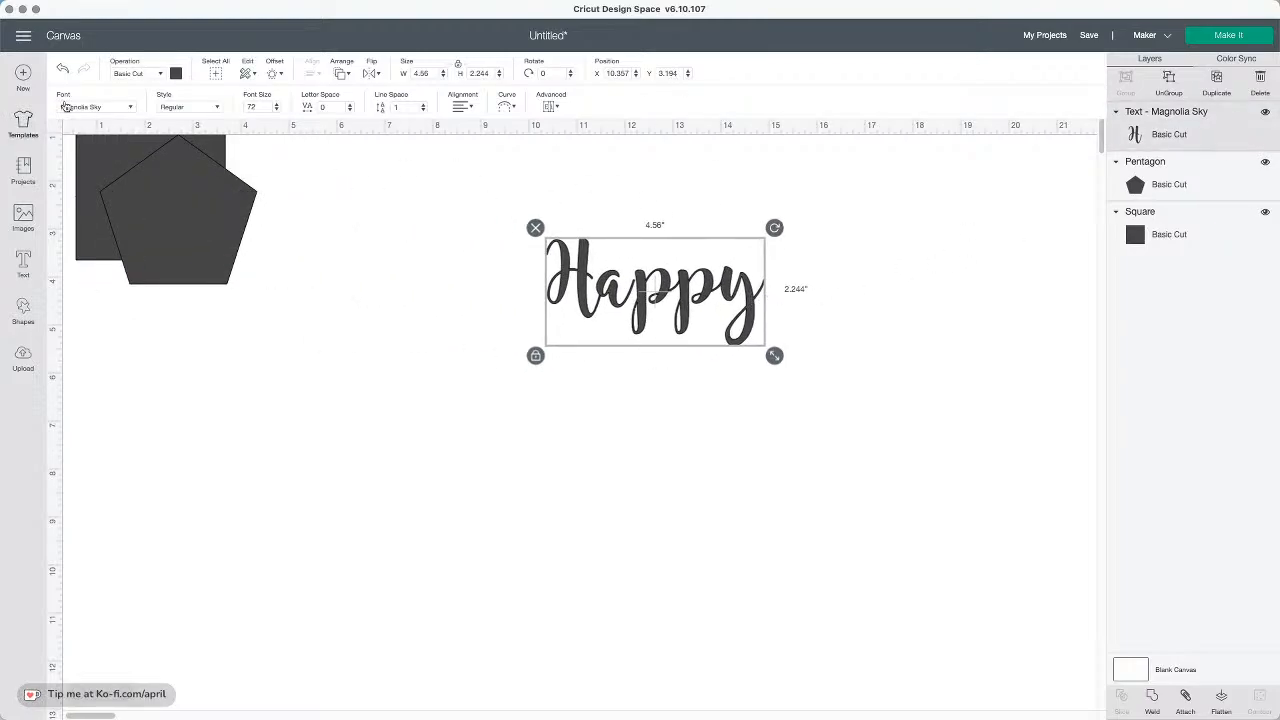
Set the Happy text's color to white and weld it
{"action": "left_click", "coordinate": [175, 74]}
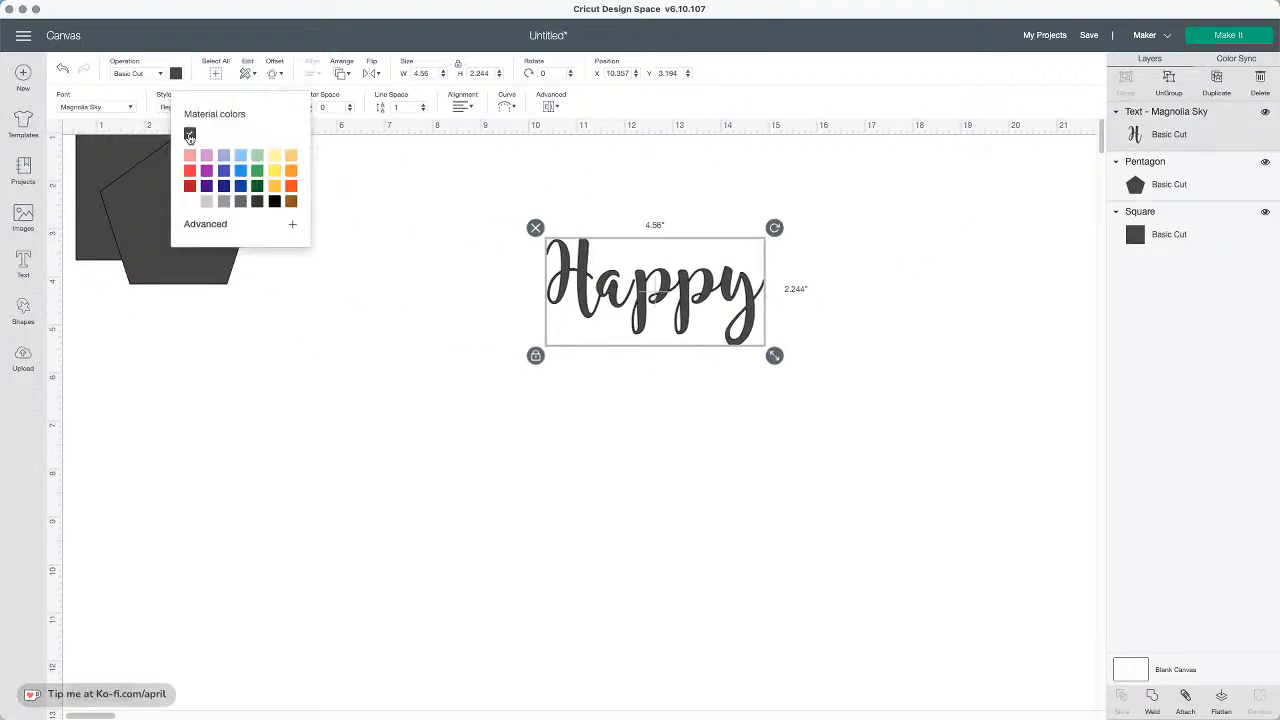
{"action": "left_click", "coordinate": [190, 201]}
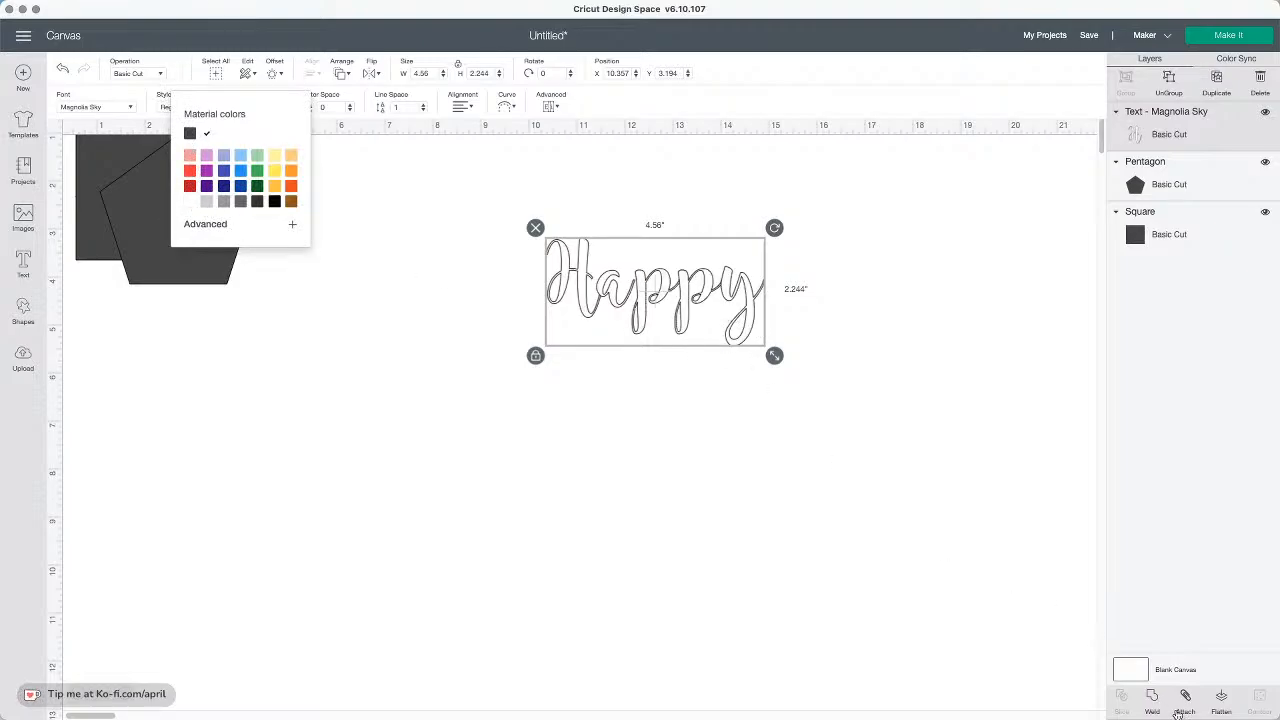
{"action": "left_click", "coordinate": [1152, 697]}
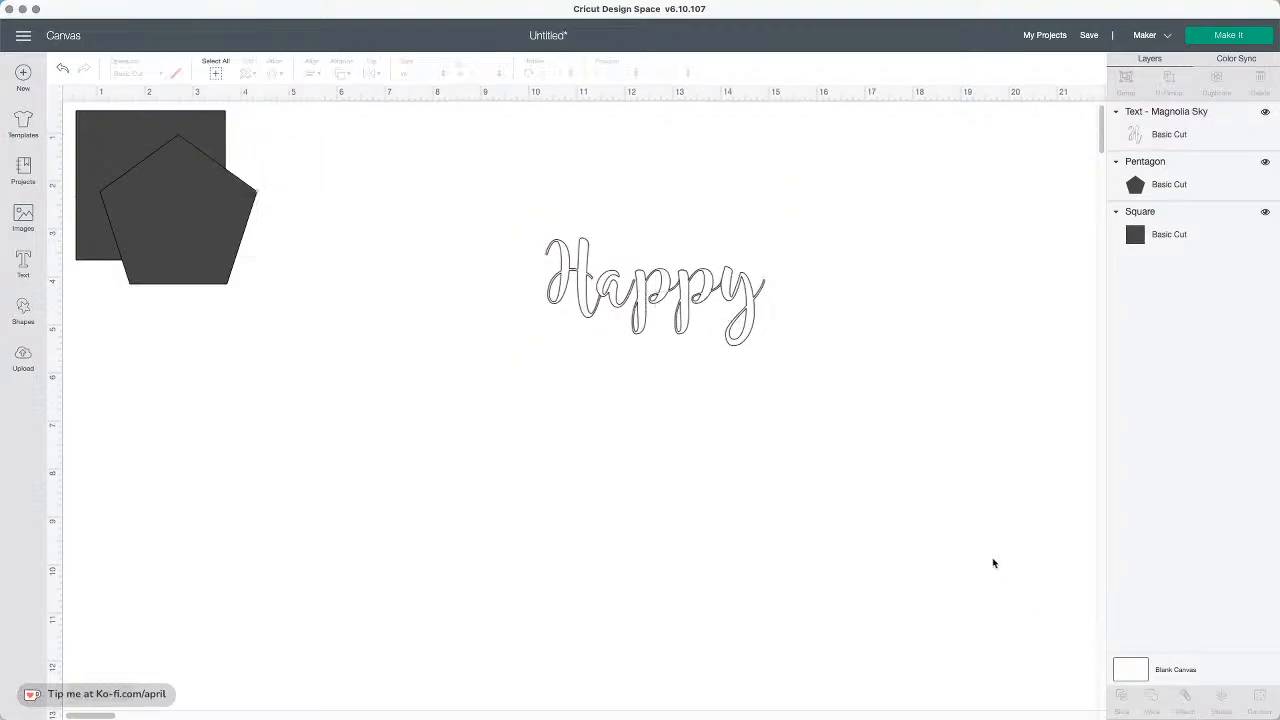
Apply a 0.05 in rounded offset to the welded Happy text
{"action": "left_click", "coordinate": [687, 289]}
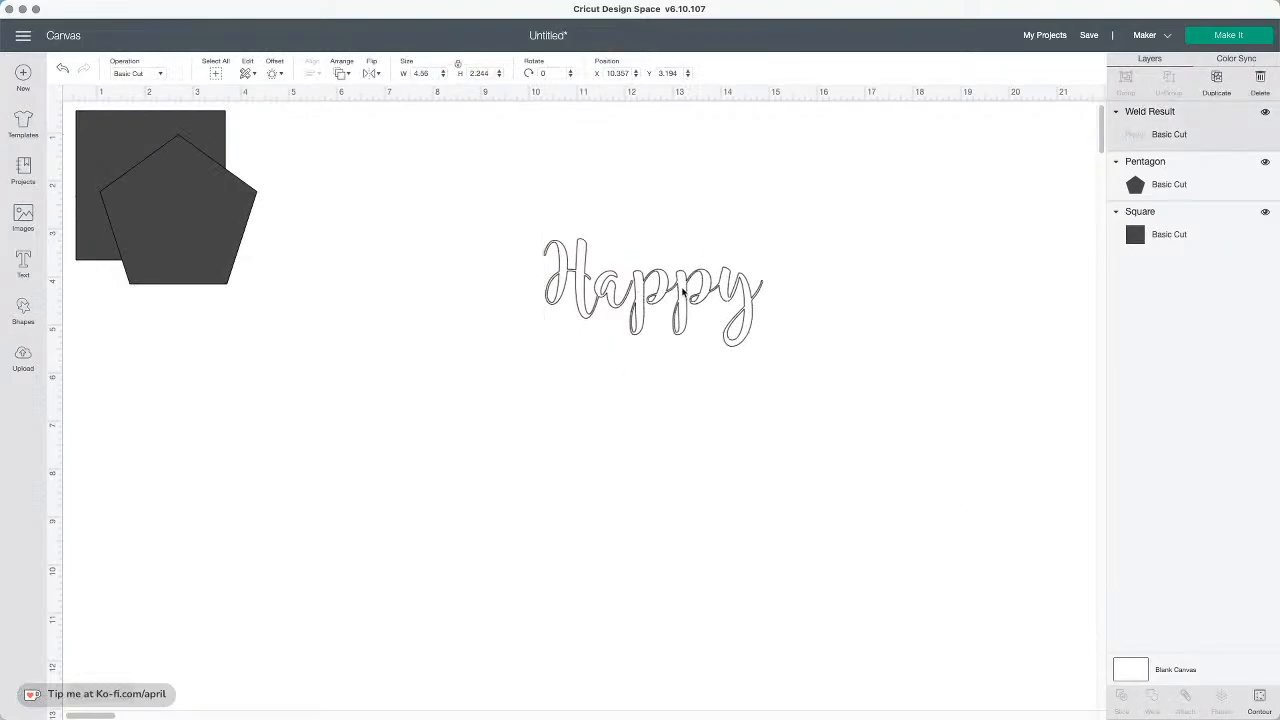
{"action": "left_click", "coordinate": [274, 73]}
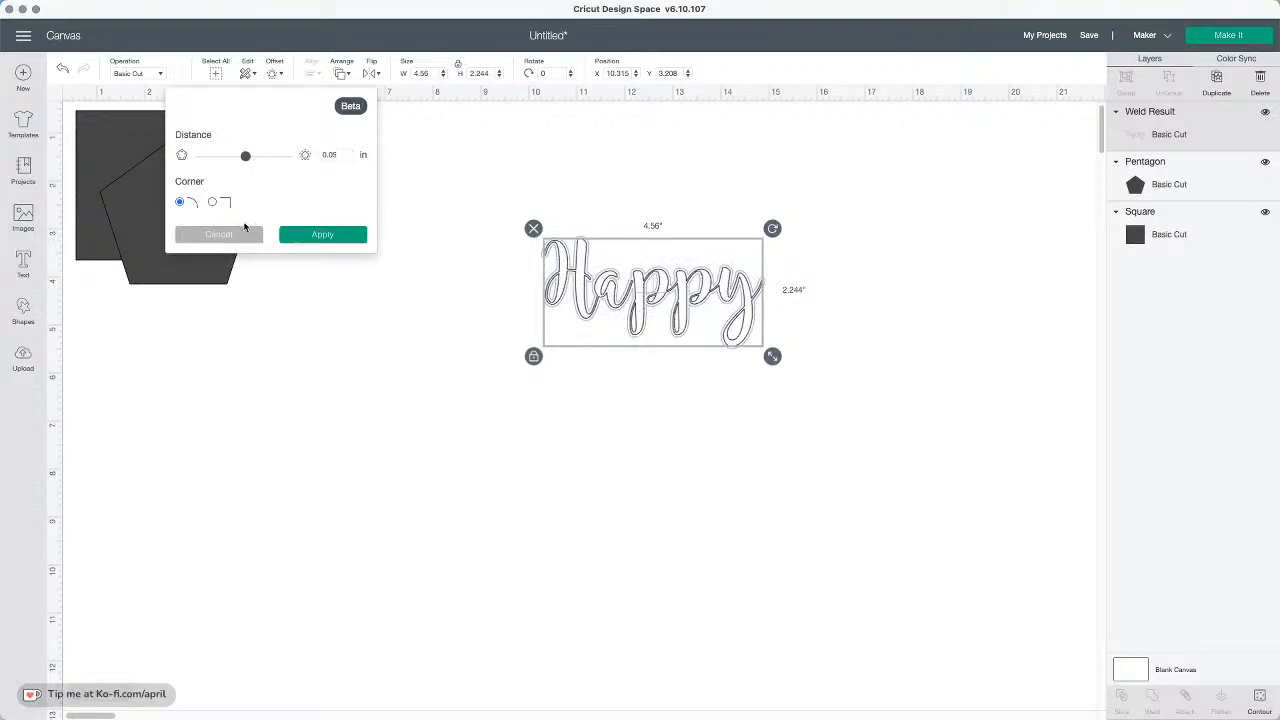
{"action": "left_click", "coordinate": [329, 236]}
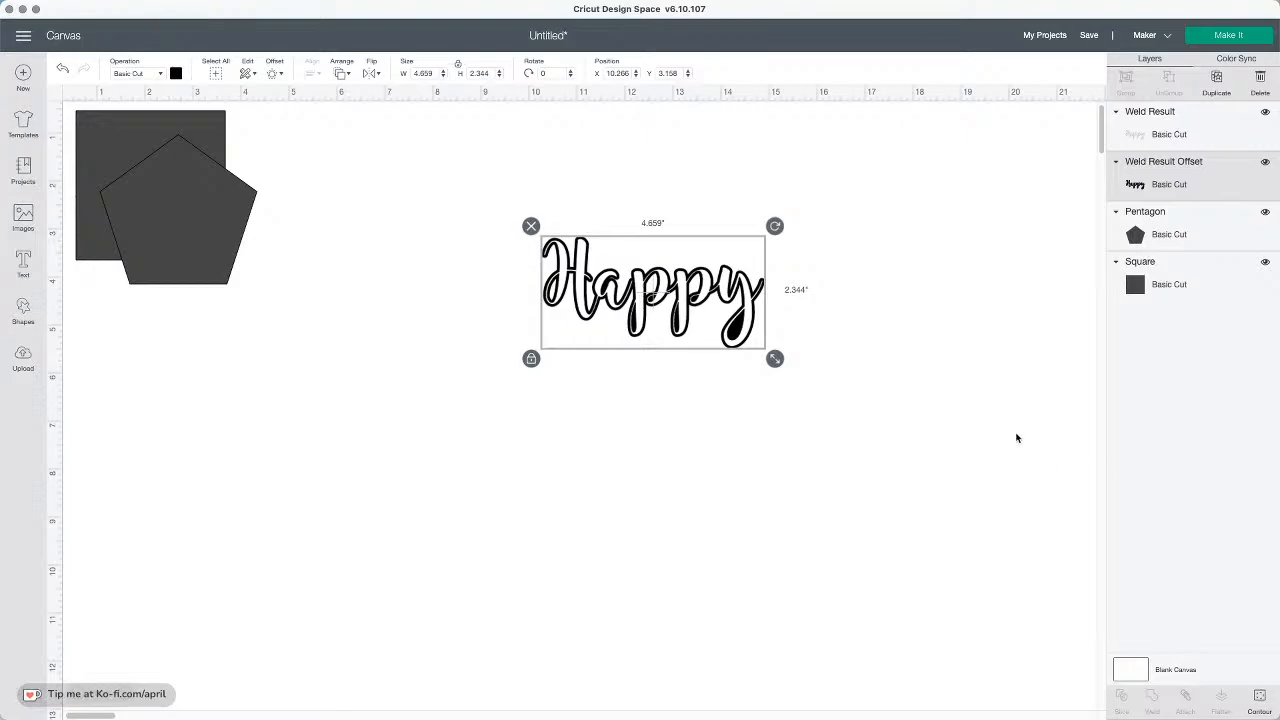
Move the pentagon off the square toward the Happy text
{"action": "scroll", "coordinate": [713, 376], "scroll_direction": "up", "scroll_amount": 1}
{"action": "left_click_drag", "start_coordinate": [830, 378], "coordinate": [502, 194]}
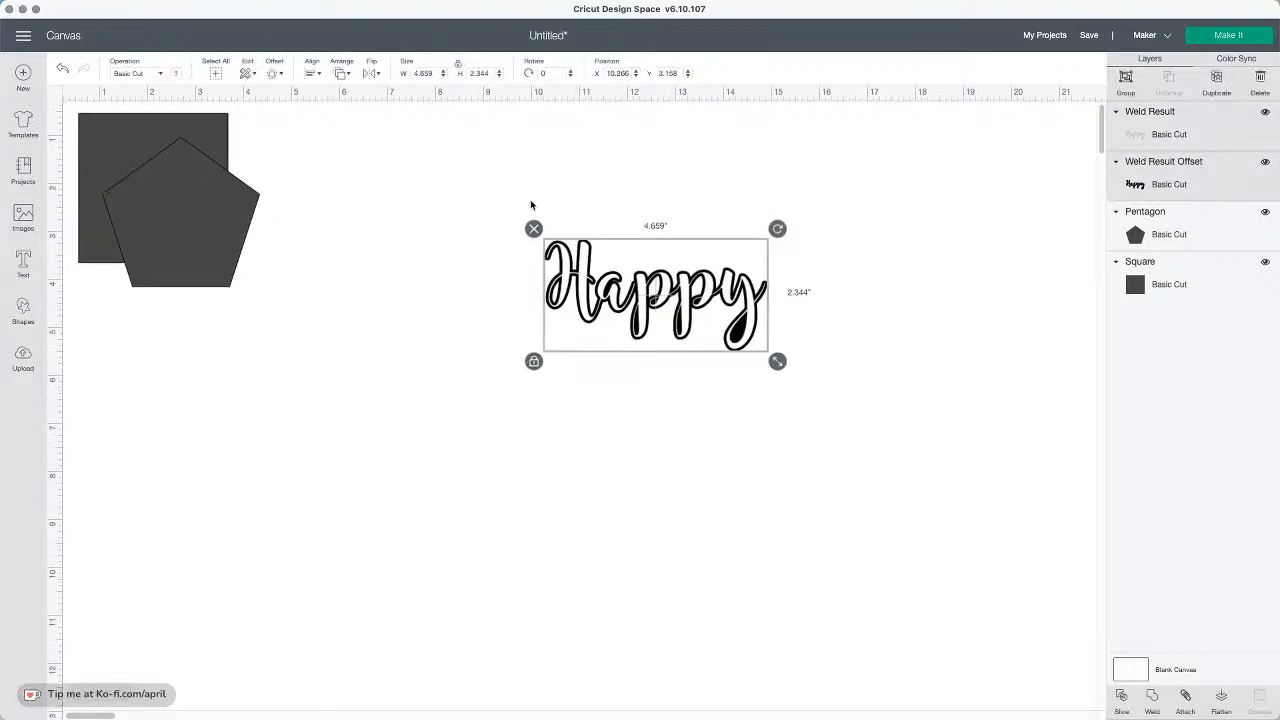
{"action": "left_click", "coordinate": [744, 284]}
{"action": "left_click_drag", "start_coordinate": [203, 235], "coordinate": [413, 303]}
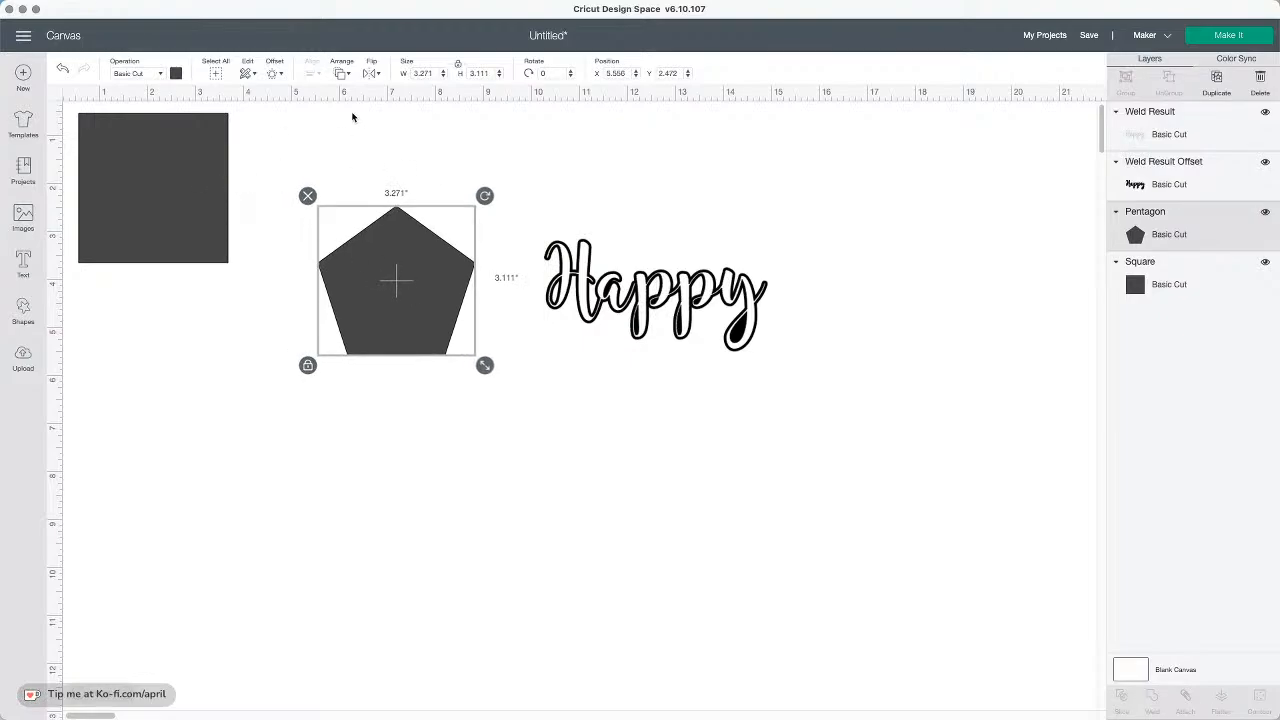
Try an inward offset of -0.181 in on the pentagon without applying it
{"action": "left_click", "coordinate": [272, 74]}
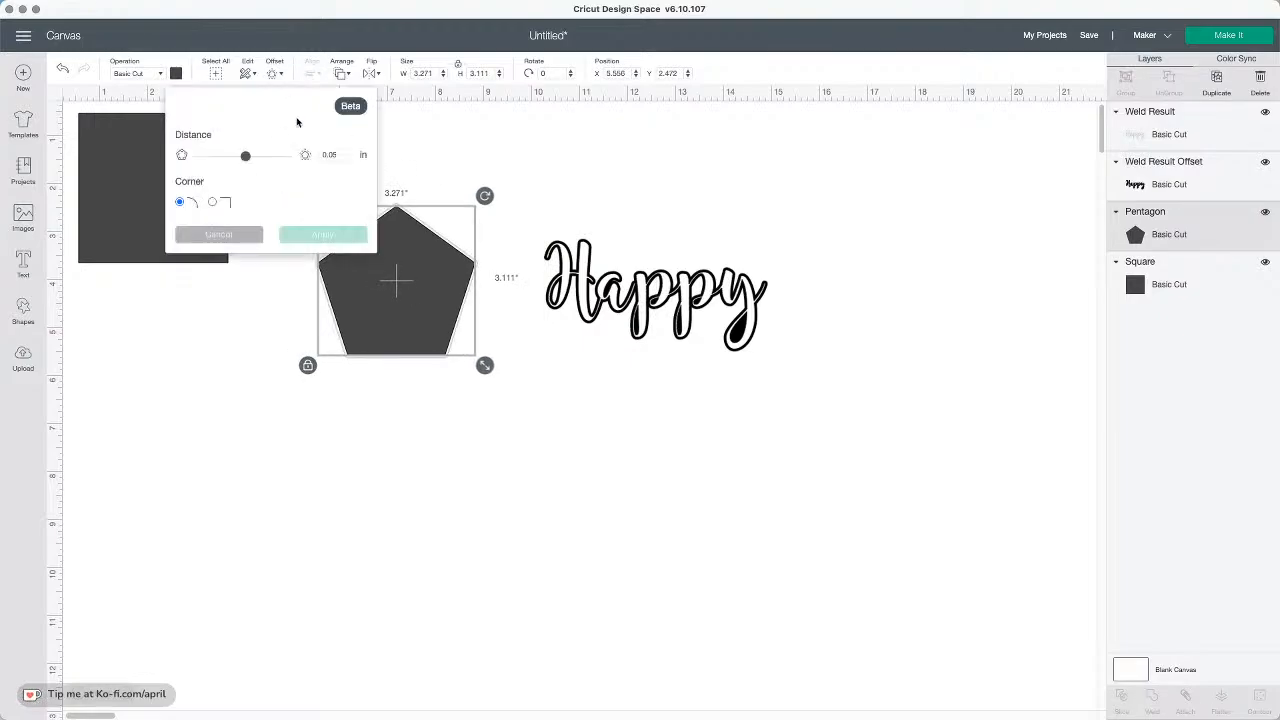
{"action": "left_click_drag", "start_coordinate": [245, 157], "coordinate": [236, 161]}
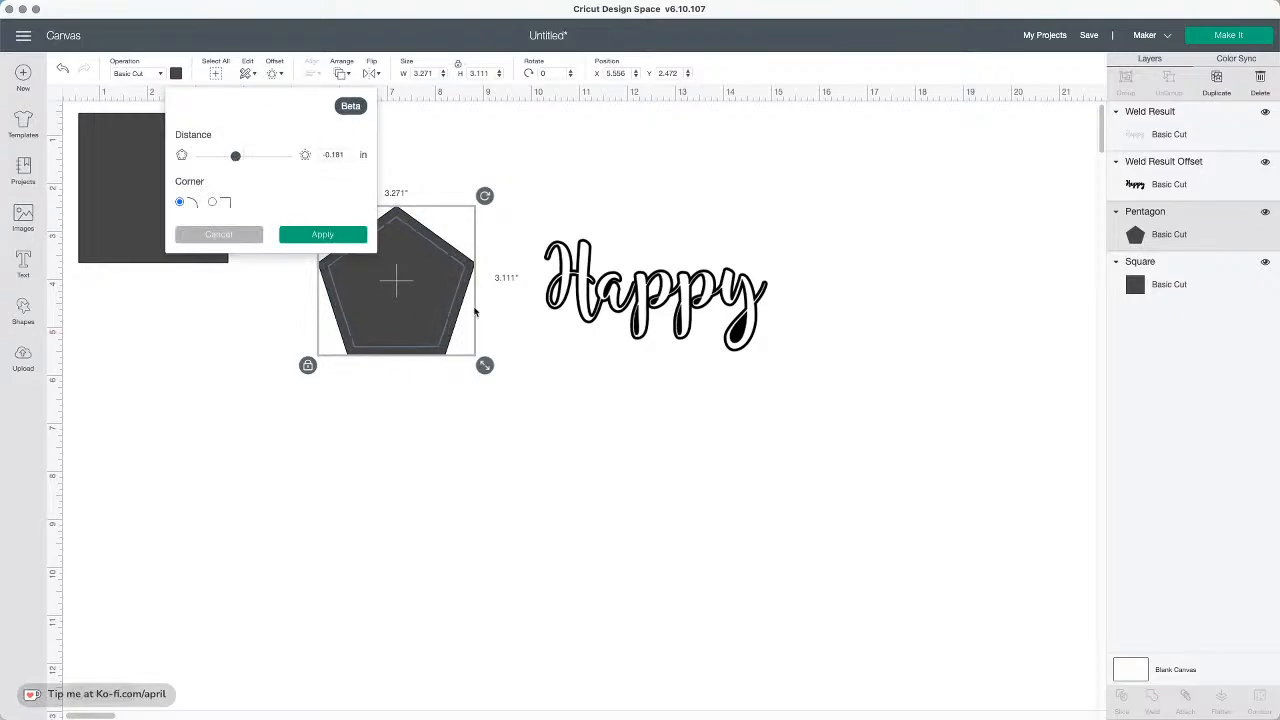
{"action": "left_click", "coordinate": [542, 347]}
Apply an inward offset of -0.126 in to the pentagon
{"action": "left_click", "coordinate": [415, 299]}
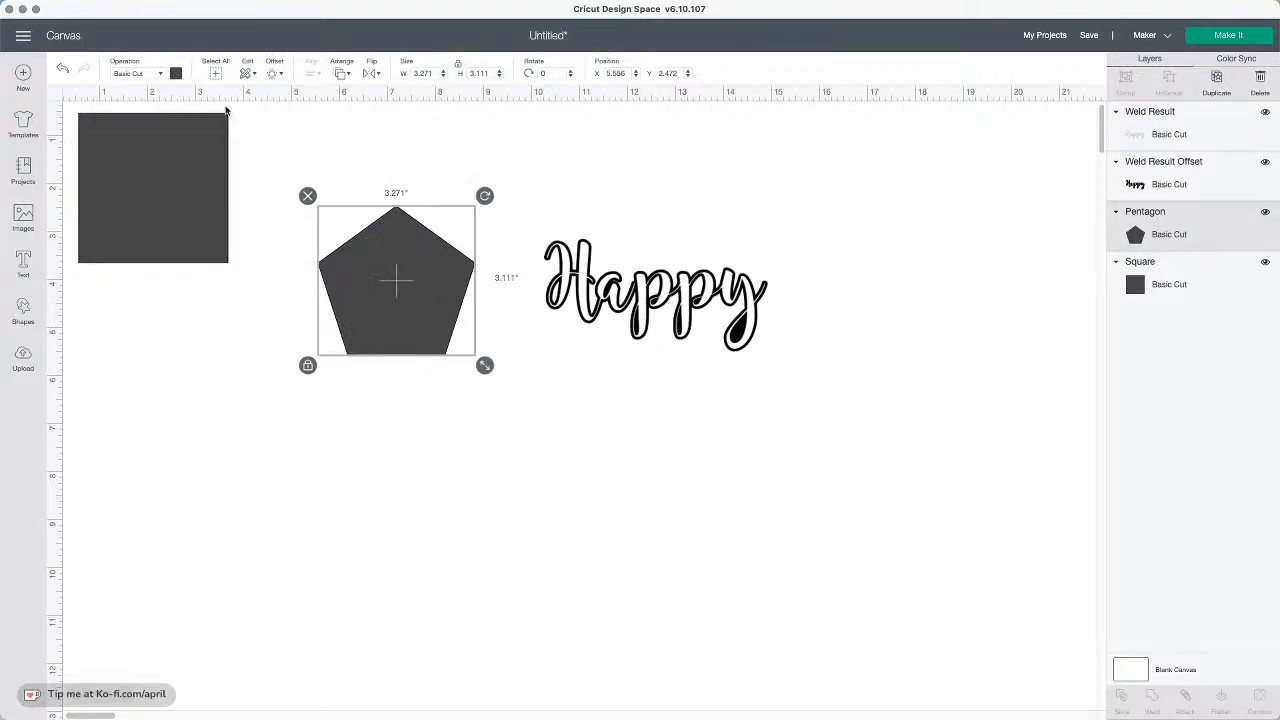
{"action": "left_click", "coordinate": [274, 68]}
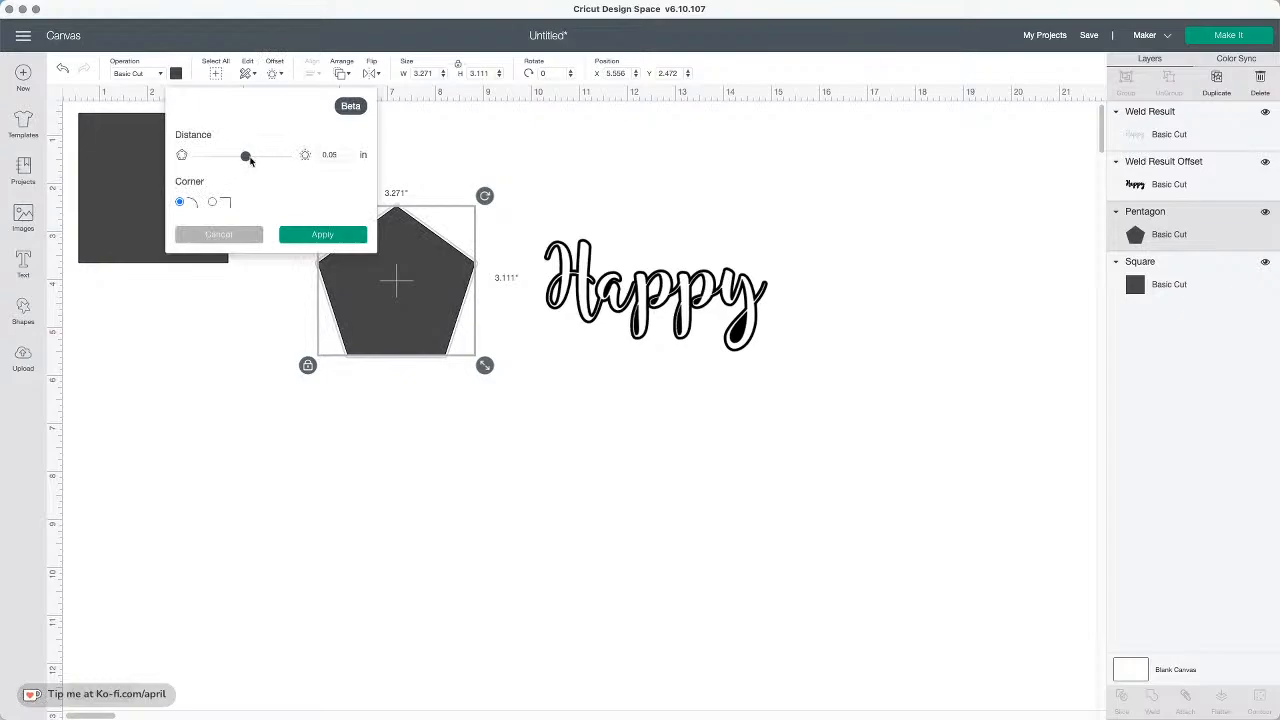
{"action": "left_click_drag", "start_coordinate": [250, 160], "coordinate": [238, 162]}
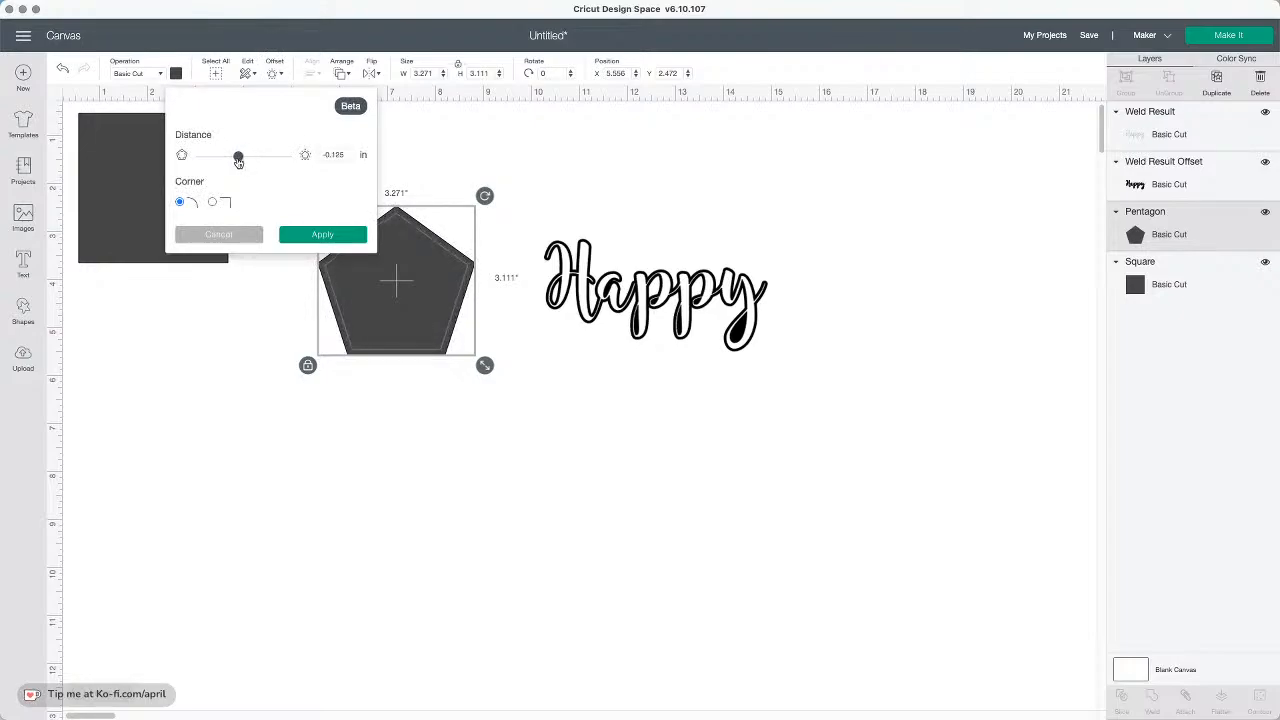
{"action": "left_click", "coordinate": [326, 238]}
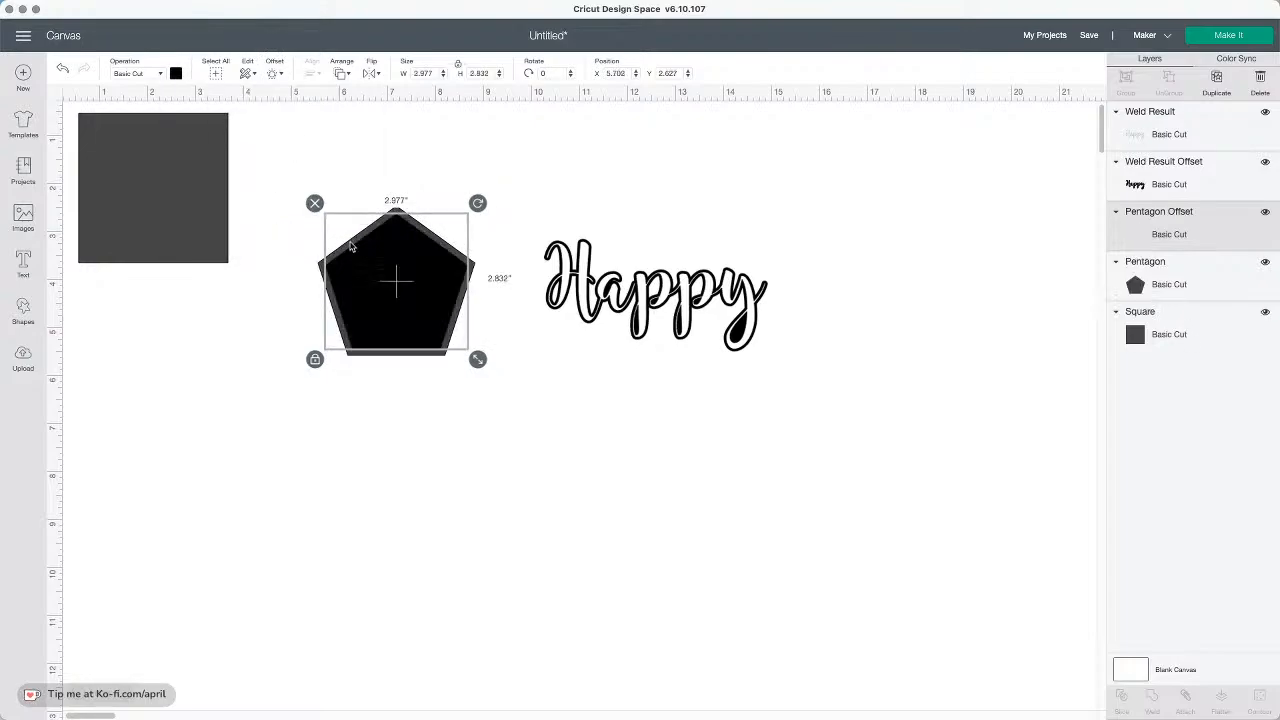
Change the pentagon offset's operation to Pen
{"action": "left_click", "coordinate": [525, 396]}
{"action": "left_click", "coordinate": [434, 328]}
{"action": "left_click", "coordinate": [148, 74]}
{"action": "left_click", "coordinate": [132, 189]}
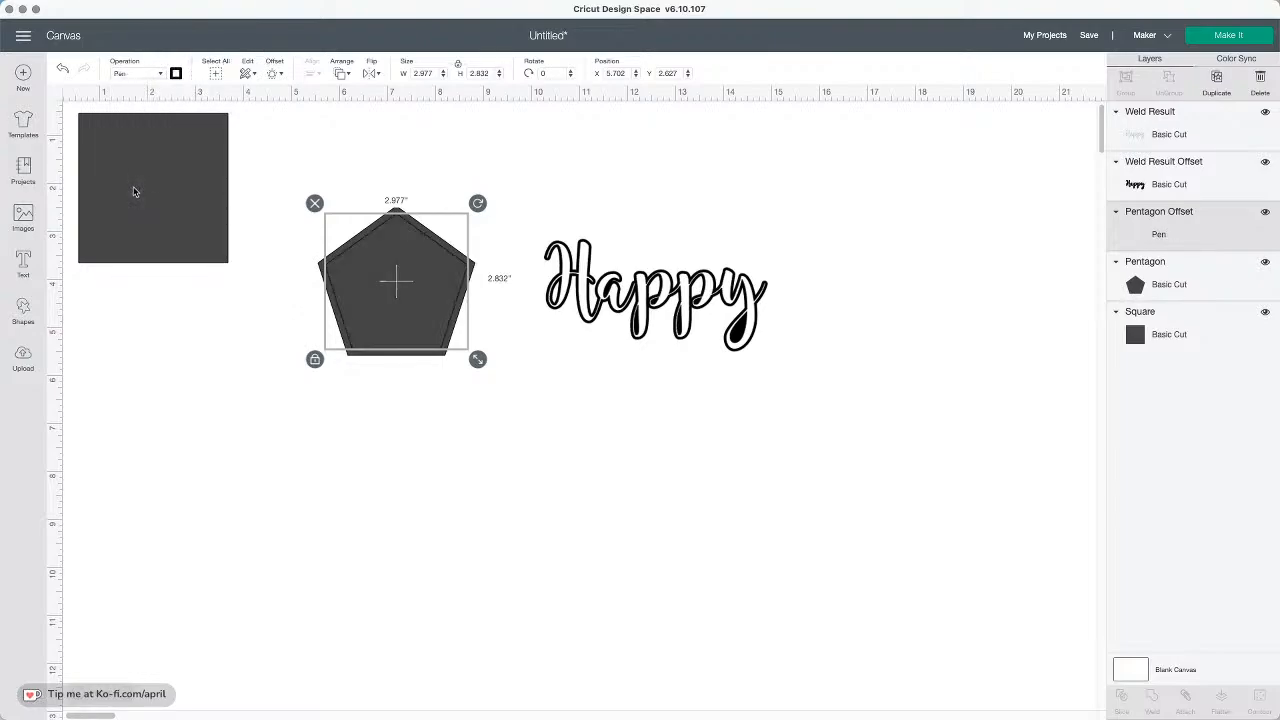
Select the pentagon together with its Pen offset and attach them
{"action": "left_click_drag", "start_coordinate": [523, 377], "coordinate": [338, 305]}
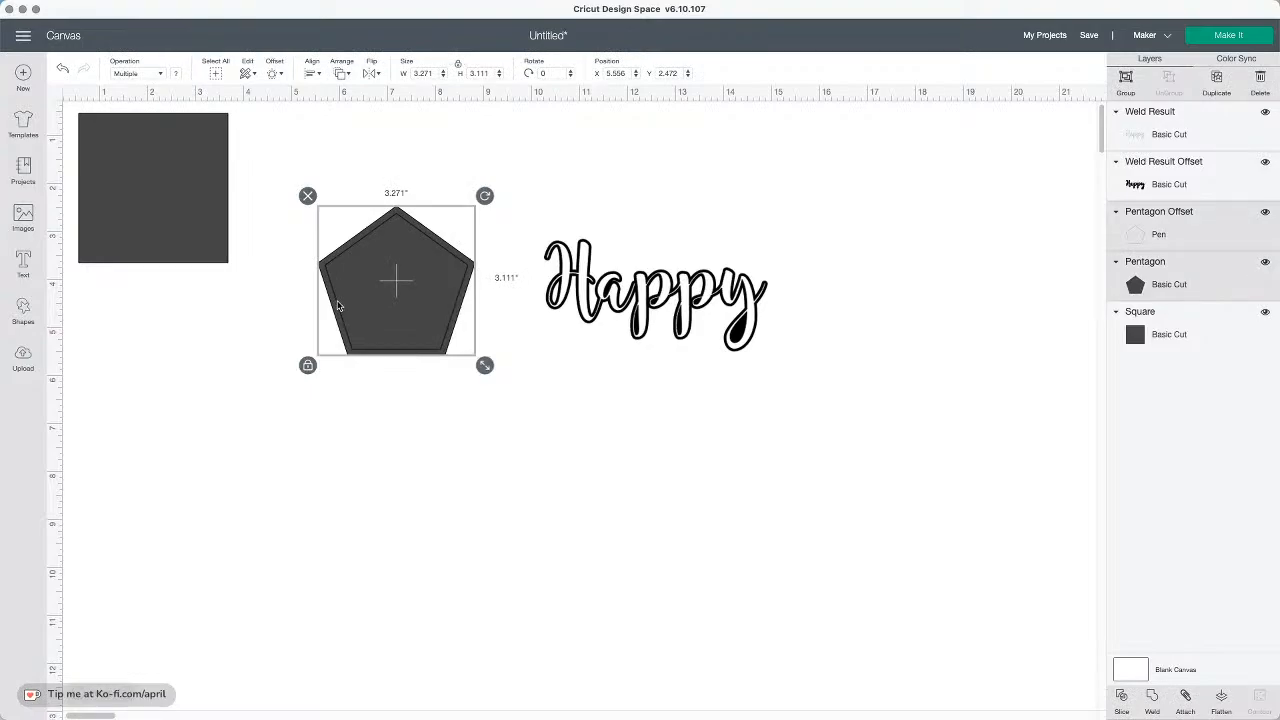
{"action": "left_click", "coordinate": [1186, 700]}
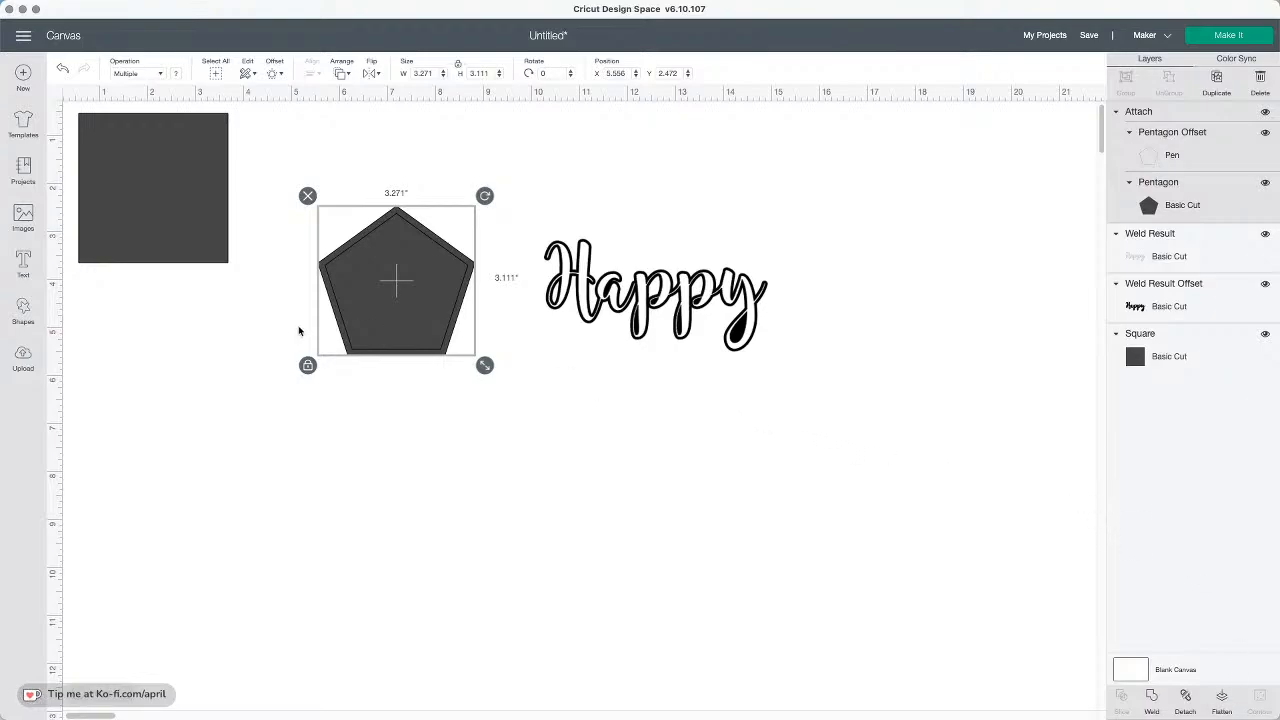
Reposition the attached pentagon and drag the white welded Happy away from its black offset to the upper right
{"action": "left_click_drag", "start_coordinate": [382, 310], "coordinate": [433, 245]}
{"action": "left_click", "coordinate": [630, 294]}
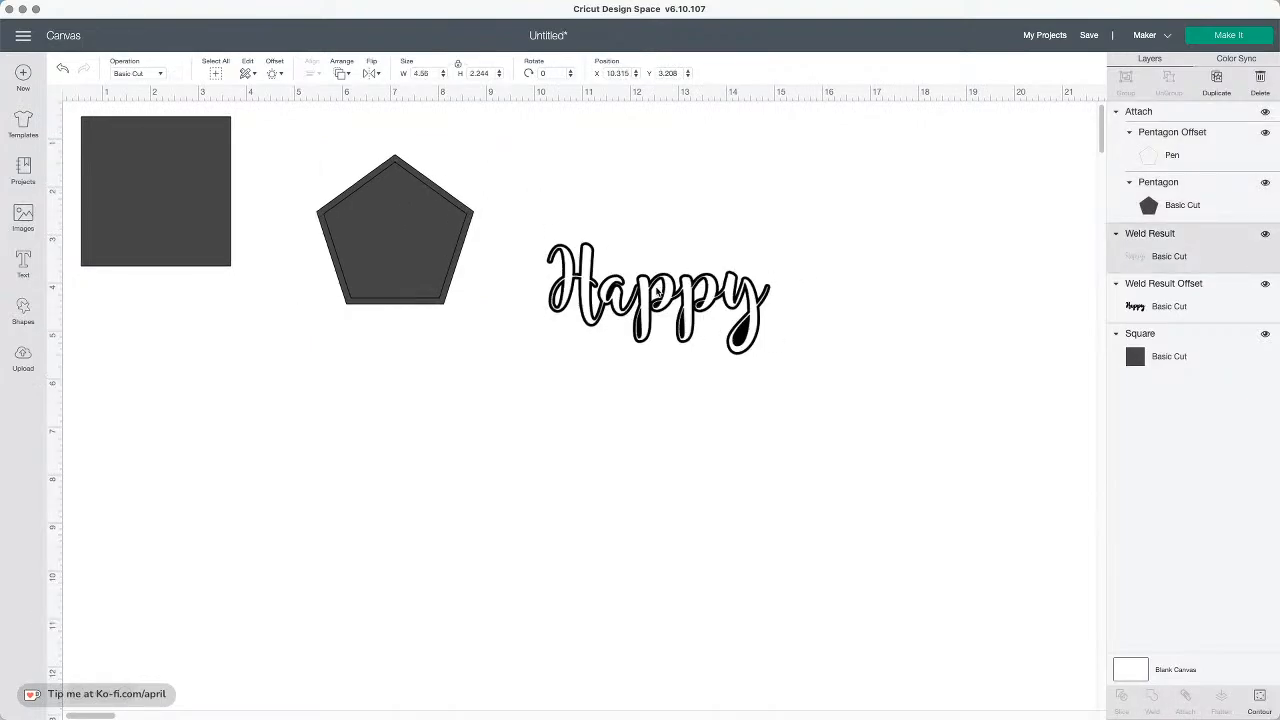
{"action": "left_click_drag", "start_coordinate": [630, 294], "coordinate": [657, 291]}
{"action": "left_click_drag", "start_coordinate": [421, 250], "coordinate": [448, 304]}
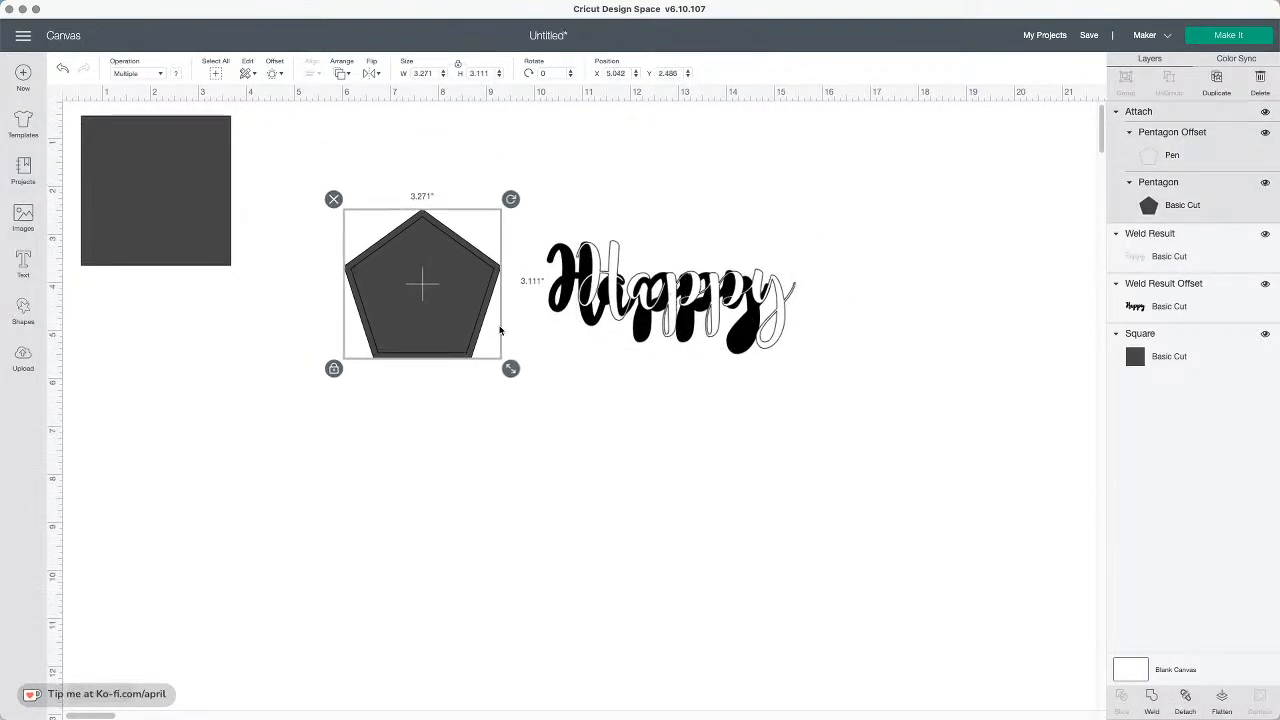
{"action": "scroll", "coordinate": [500, 331], "scroll_direction": "down", "scroll_amount": 1}
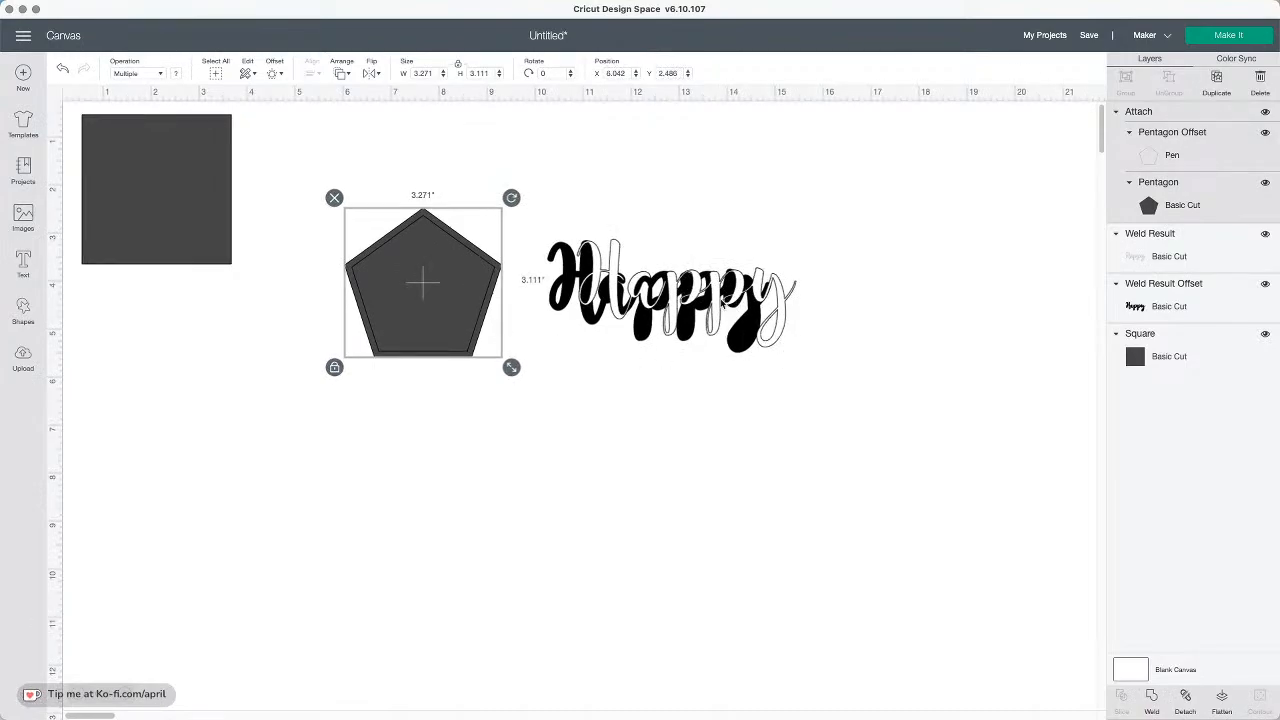
{"action": "left_click_drag", "start_coordinate": [714, 305], "coordinate": [888, 222]}
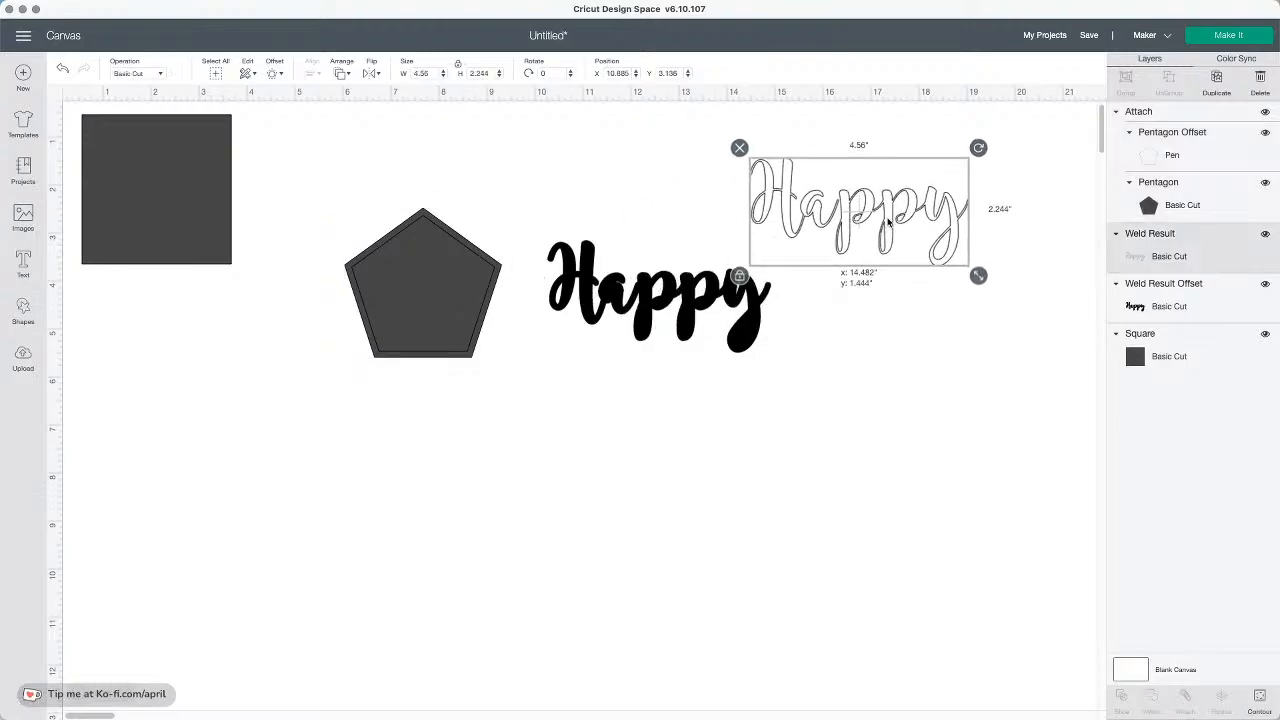
{"action": "left_click", "coordinate": [690, 285]}
{"action": "left_click", "coordinate": [826, 240]}
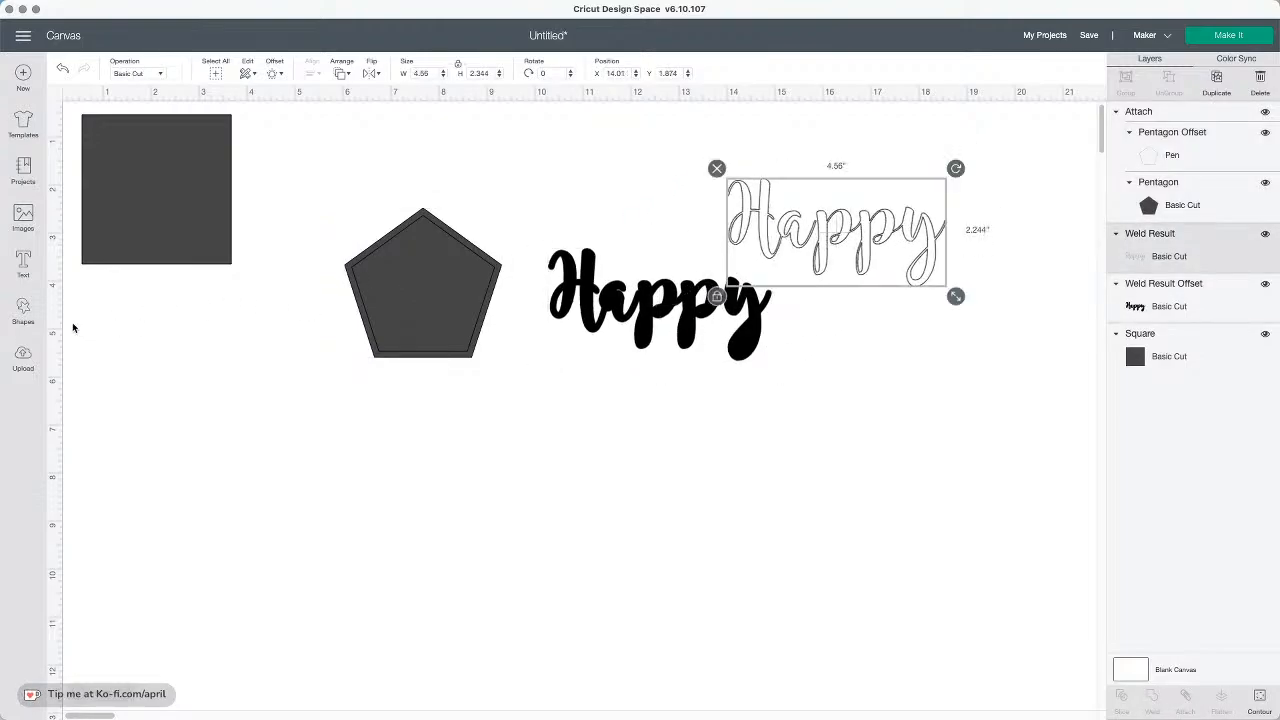
Add a new text box reading "happy" and move it below the black Happy
{"action": "left_click", "coordinate": [23, 266]}
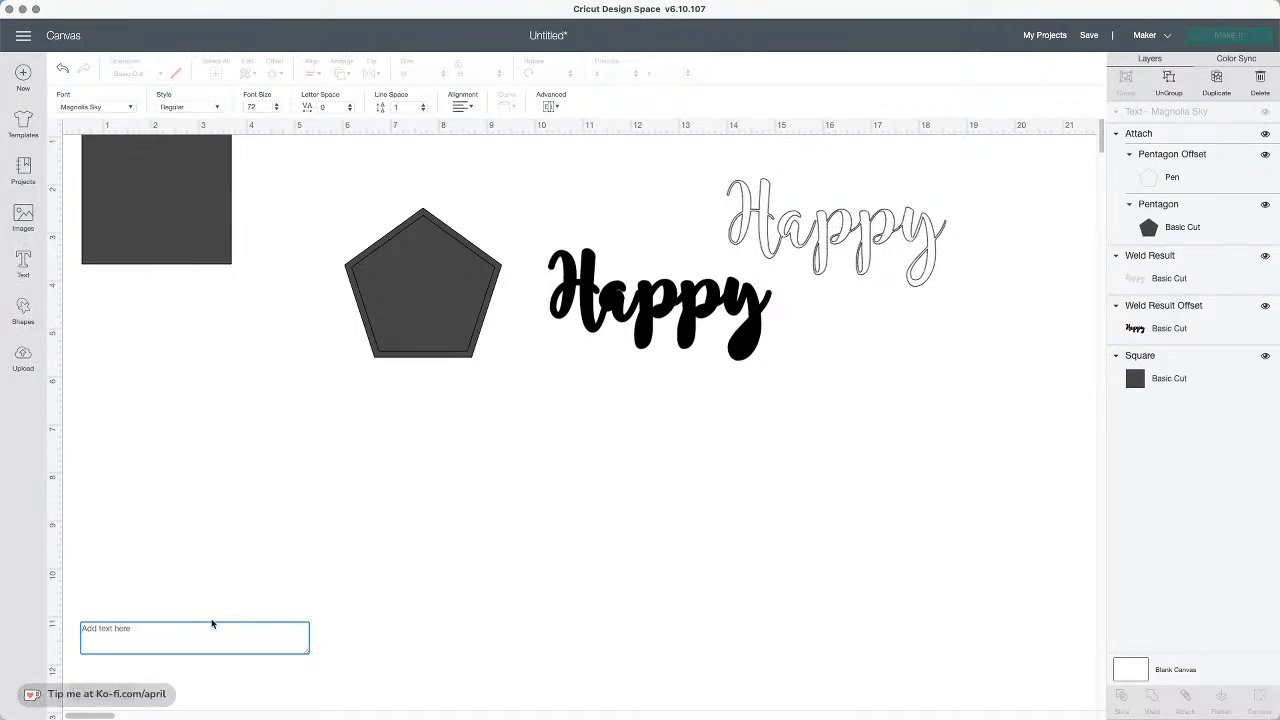
{"action": "type", "text": "happy"}
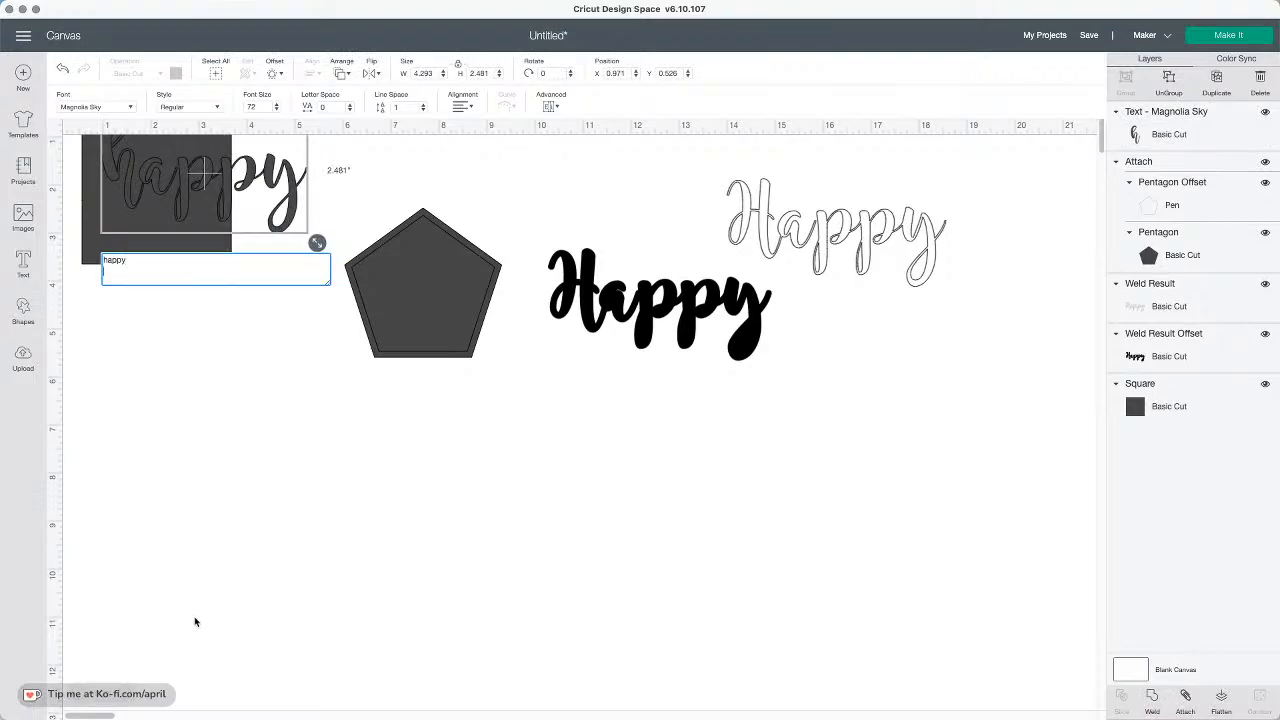
{"action": "left_click_drag", "start_coordinate": [209, 168], "coordinate": [796, 454]}
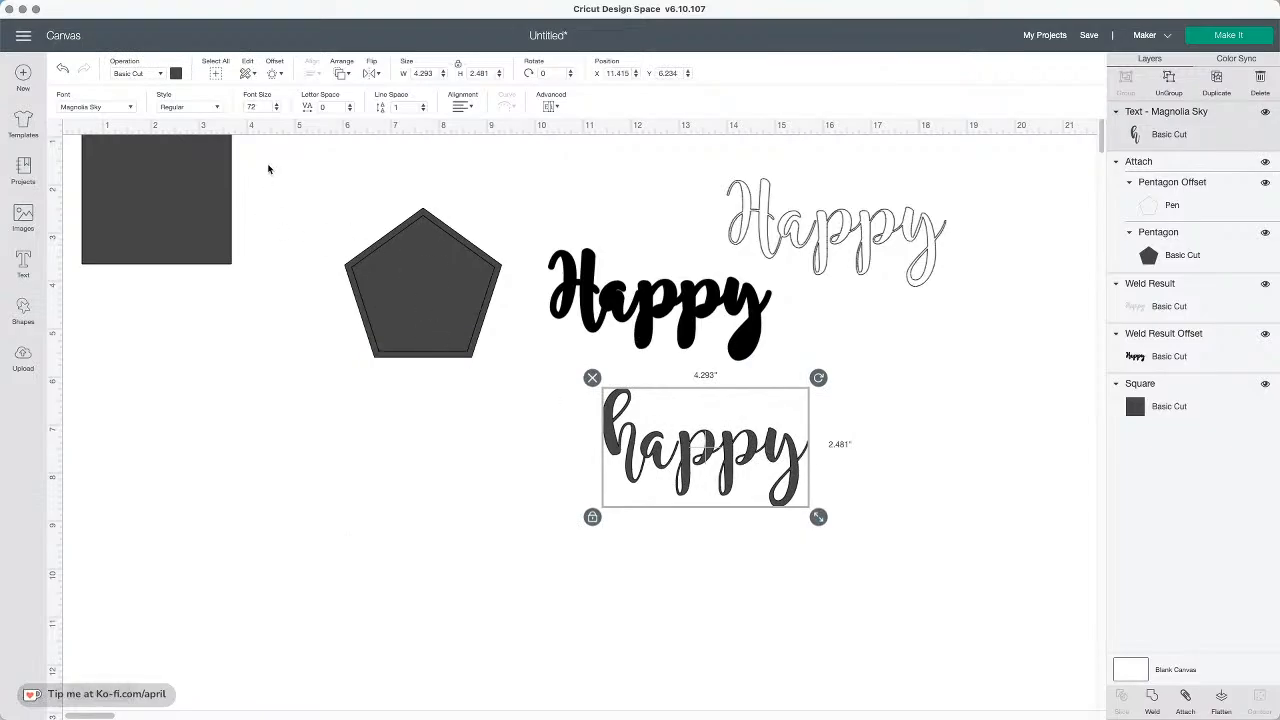
Apply an unwelded 0.03 in offset to the happy text
{"action": "left_click", "coordinate": [281, 68]}
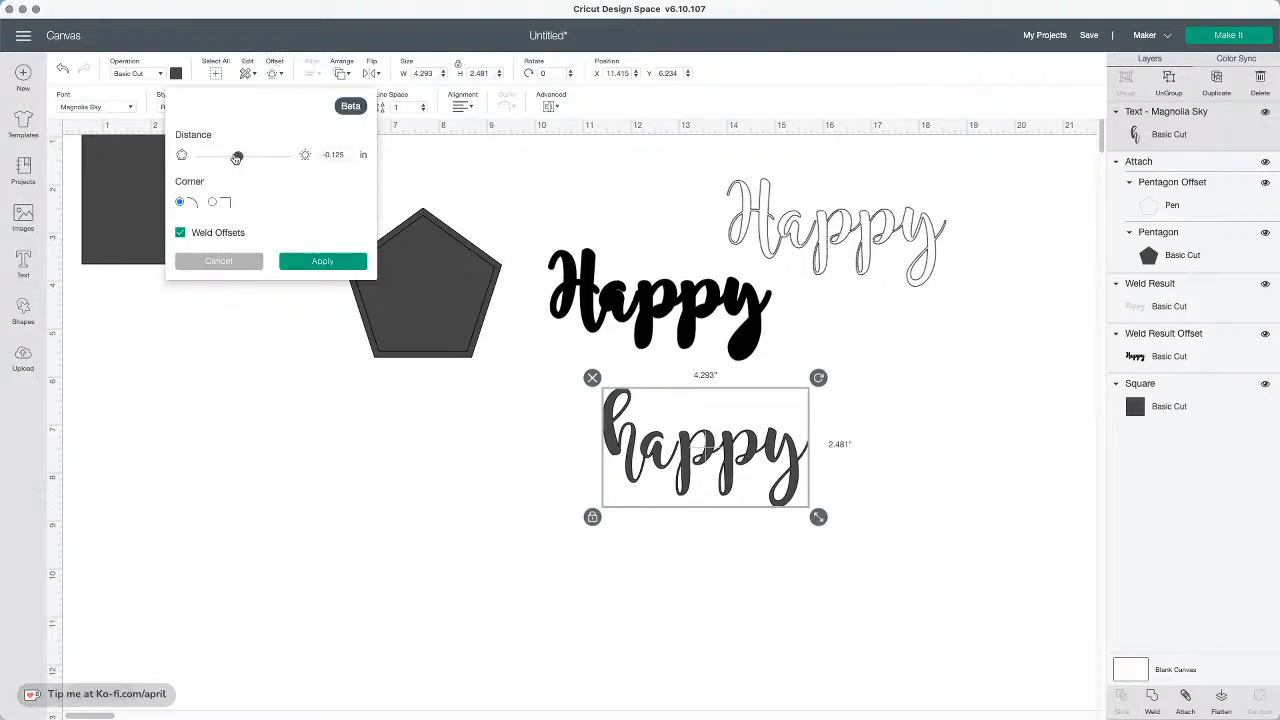
{"action": "left_click_drag", "start_coordinate": [238, 157], "coordinate": [243, 157]}
{"action": "left_click", "coordinate": [226, 236]}
{"action": "left_click_drag", "start_coordinate": [245, 159], "coordinate": [247, 159]}
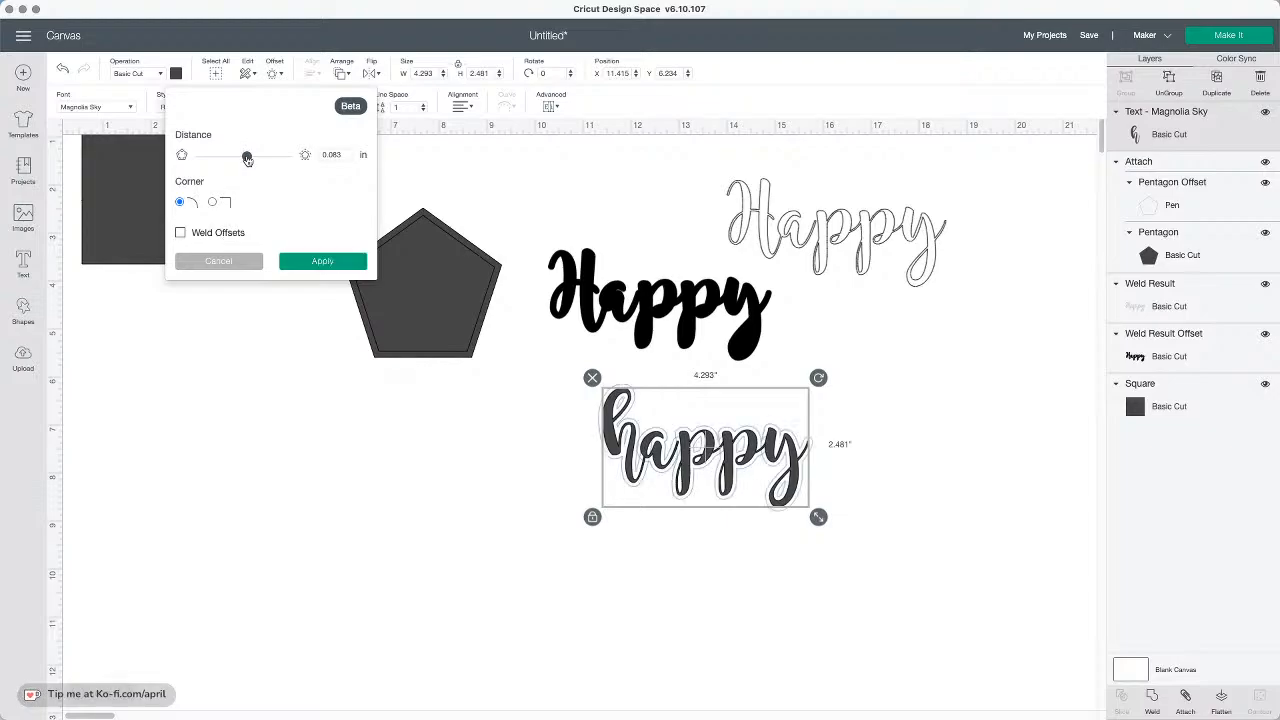
{"action": "left_click_drag", "start_coordinate": [346, 154], "coordinate": [330, 154]}
{"action": "type", "text": "01"}
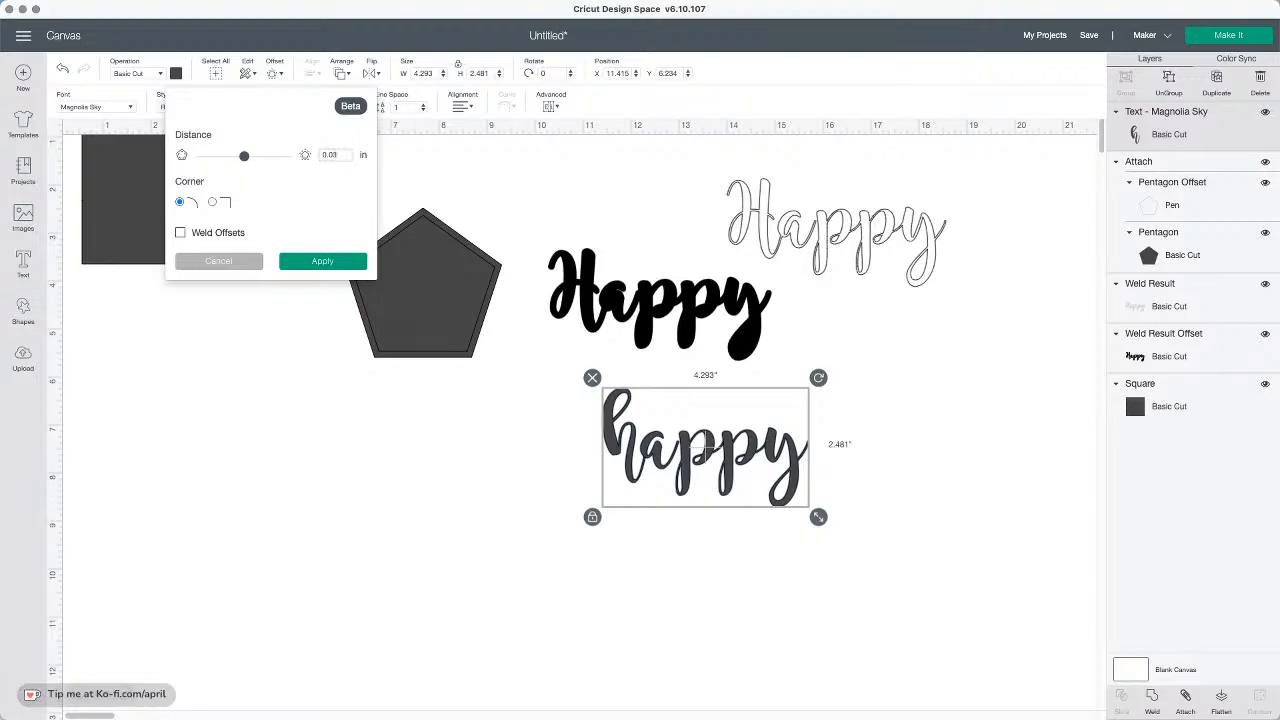
{"action": "key", "text": "Return"}
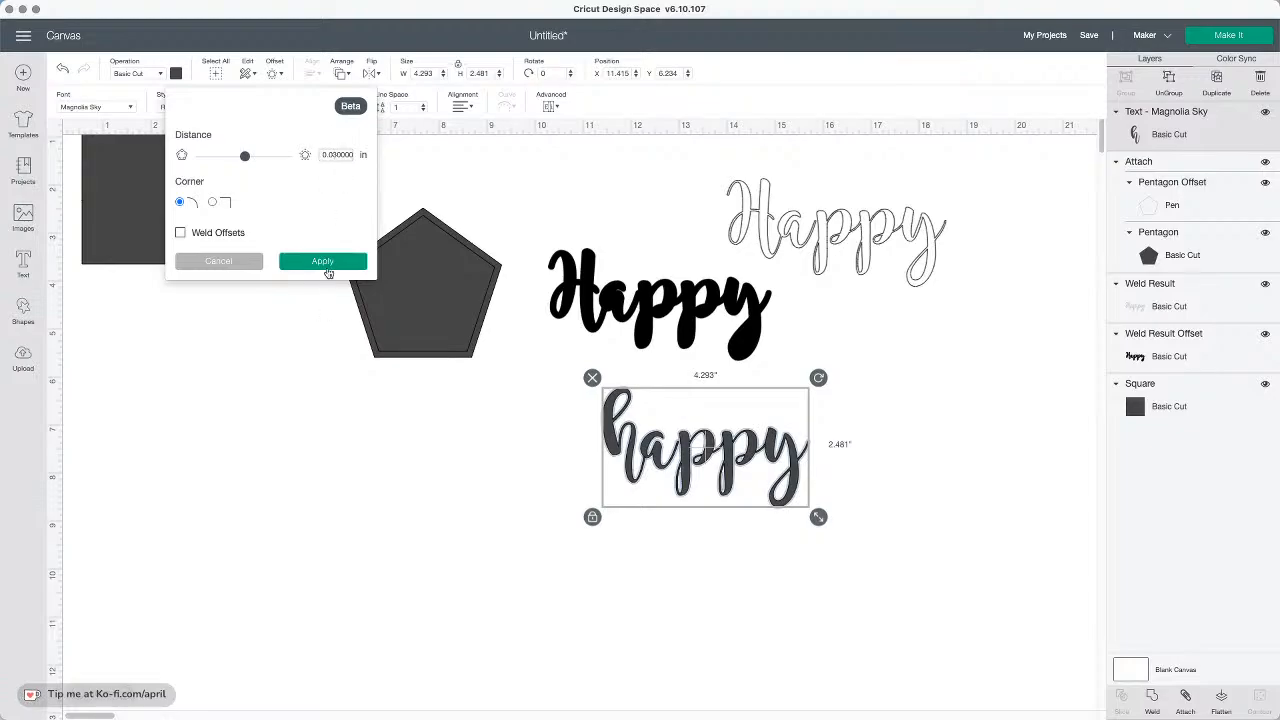
{"action": "left_click", "coordinate": [324, 262]}
{"action": "left_click", "coordinate": [900, 402]}
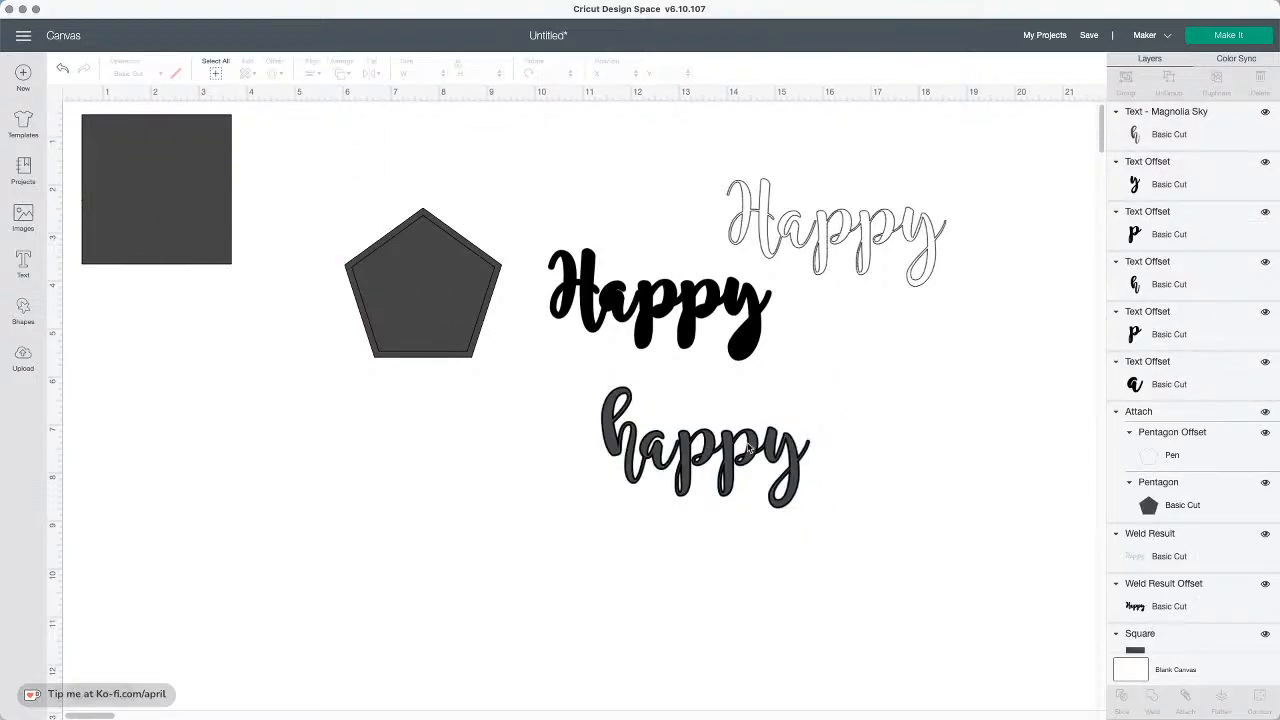
Drag several of the separate letter offsets away from the happy text
{"action": "left_click_drag", "start_coordinate": [748, 450], "coordinate": [884, 428]}
{"action": "left_click_drag", "start_coordinate": [794, 458], "coordinate": [955, 462]}
{"action": "left_click_drag", "start_coordinate": [688, 459], "coordinate": [782, 453]}
Ungroup the happy text and pull its y and p letters apart
{"action": "left_click", "coordinate": [582, 498]}
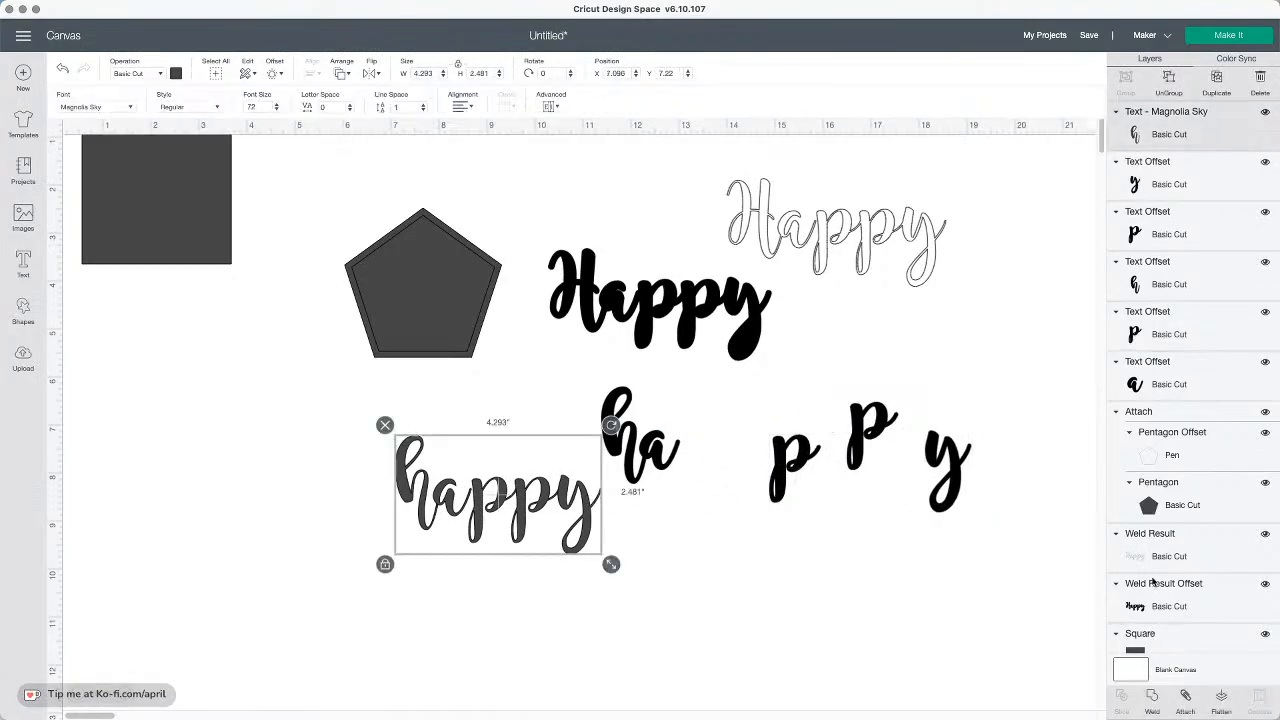
{"action": "left_click", "coordinate": [1168, 80]}
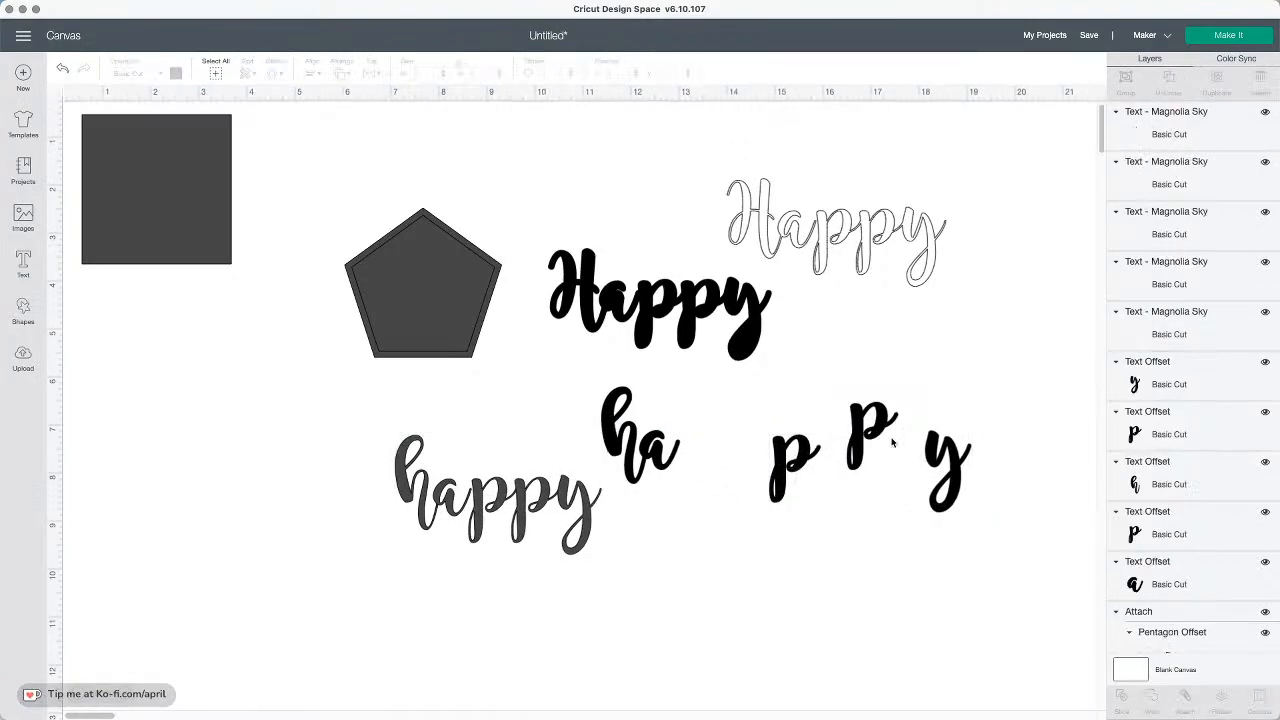
{"action": "left_click_drag", "start_coordinate": [583, 528], "coordinate": [703, 540]}
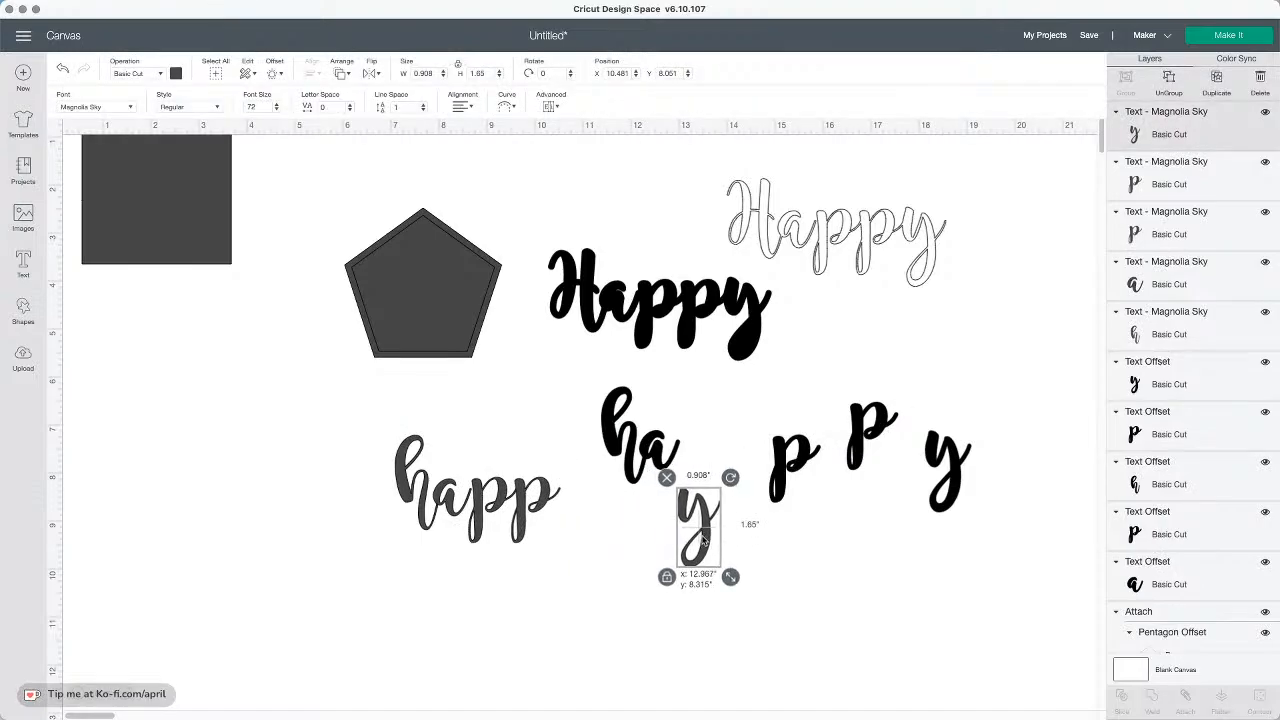
{"action": "left_click_drag", "start_coordinate": [540, 505], "coordinate": [851, 510]}
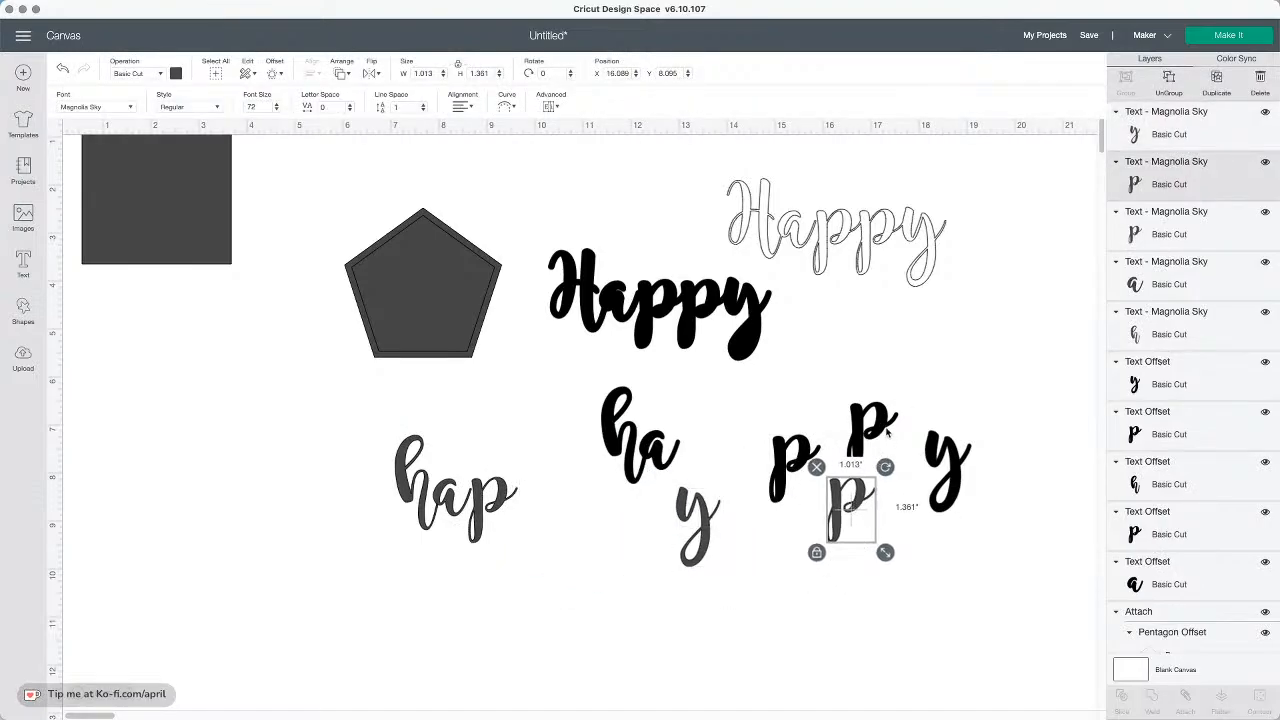
{"action": "left_click", "coordinate": [941, 395]}
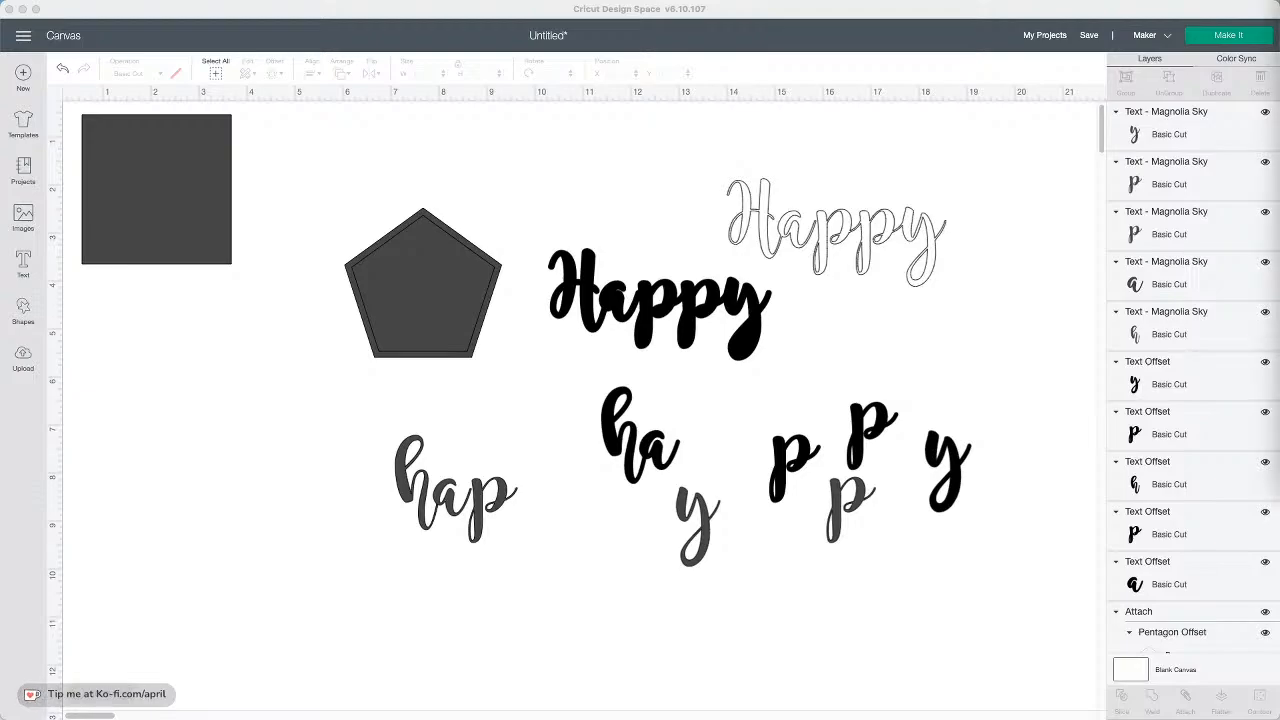
View a reference photo of a layered "dad" card and close it
{"action": "left_click_drag", "start_coordinate": [1279, 40], "coordinate": [823, 43]}
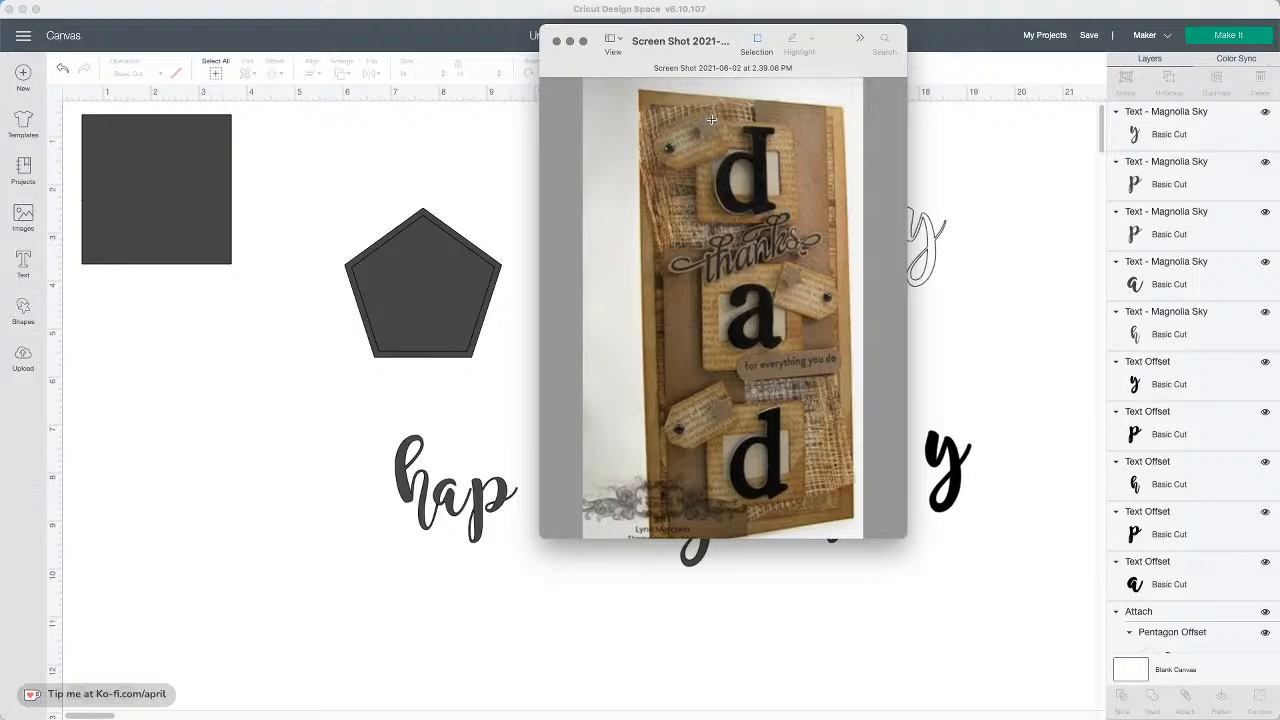
{"action": "left_click", "coordinate": [557, 43]}
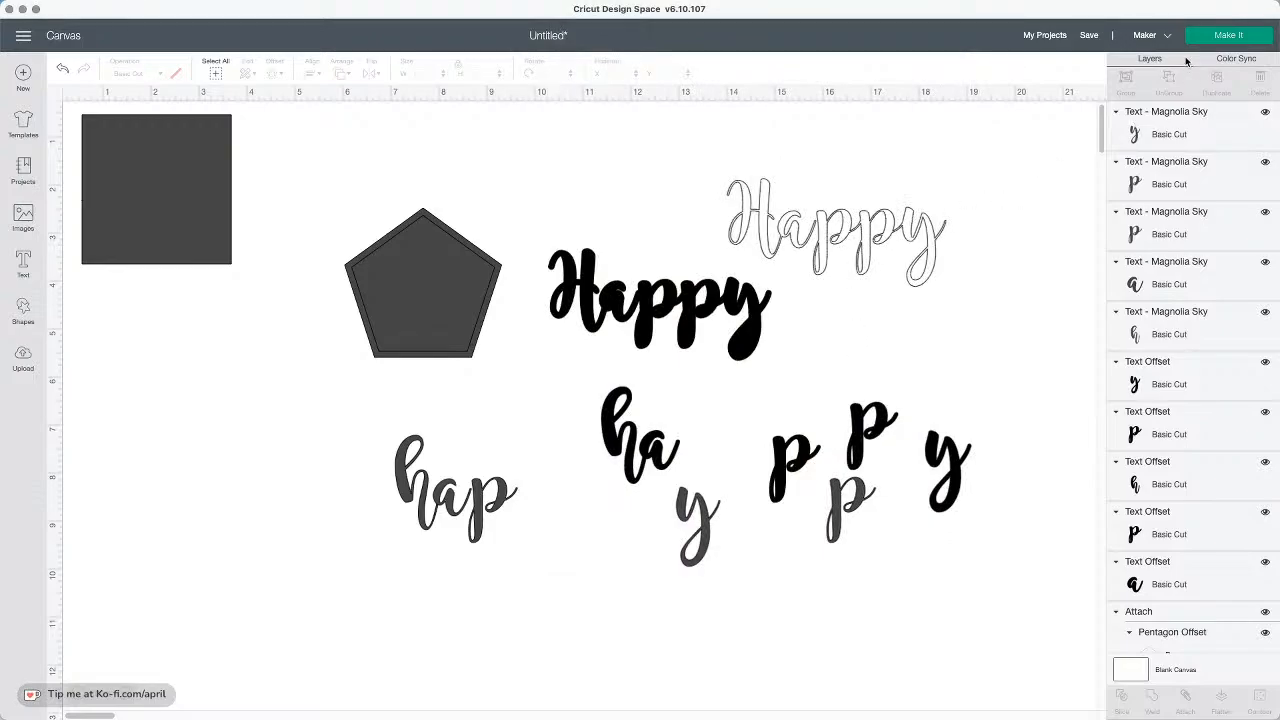
Recolour the white welded Happy black and nudge it slightly
{"action": "left_click_drag", "start_coordinate": [934, 234], "coordinate": [947, 231]}
{"action": "scroll", "coordinate": [960, 260], "scroll_direction": "up", "scroll_amount": 1}
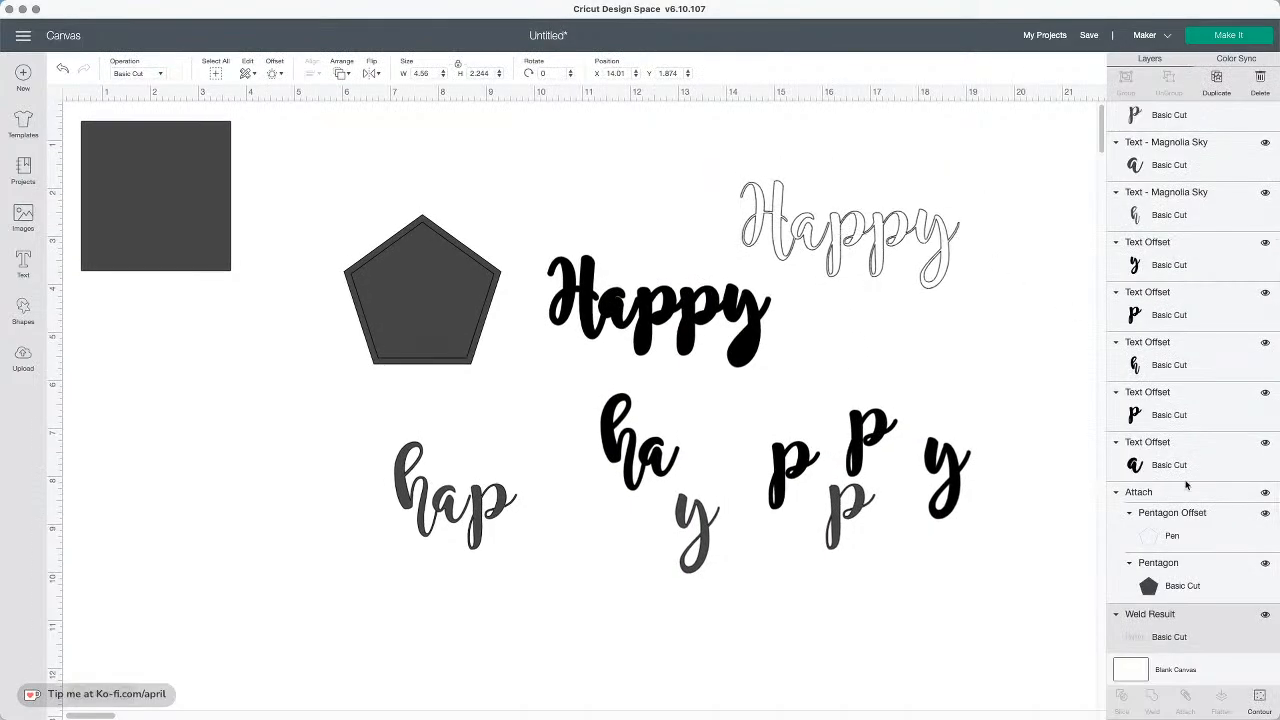
{"action": "scroll", "coordinate": [437, 326], "scroll_direction": "up", "scroll_amount": 1}
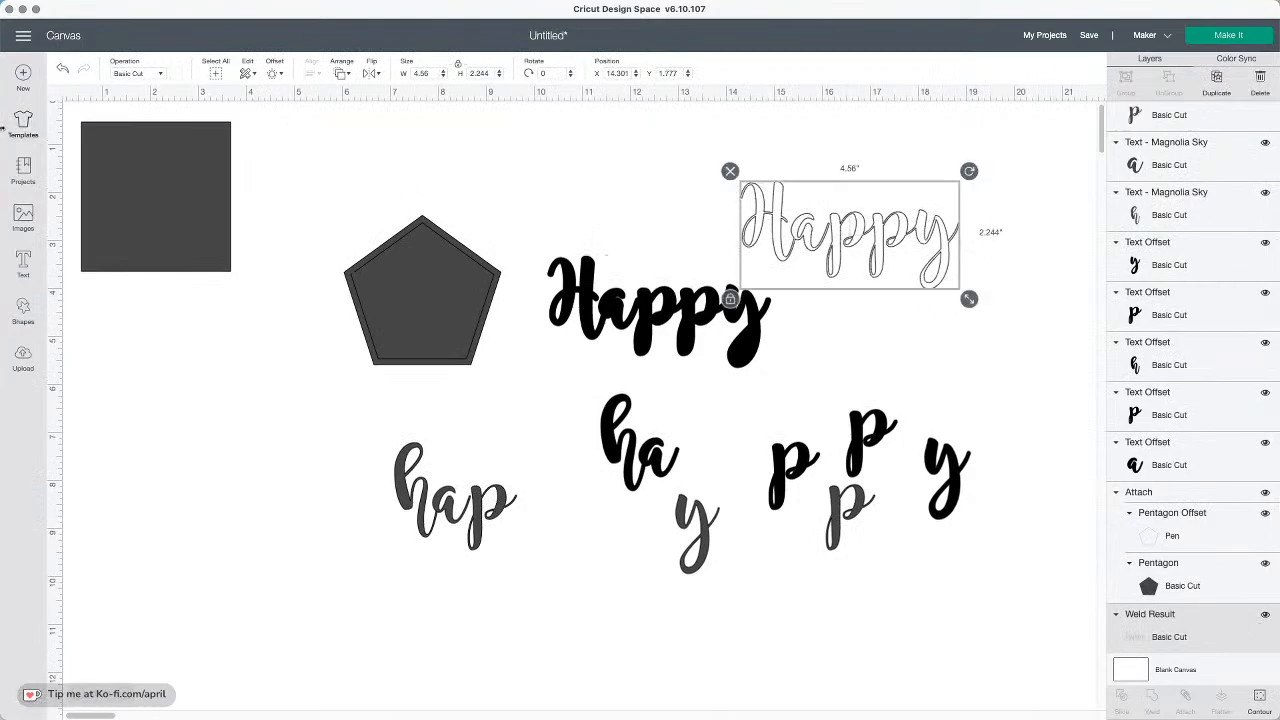
{"action": "left_click", "coordinate": [174, 74]}
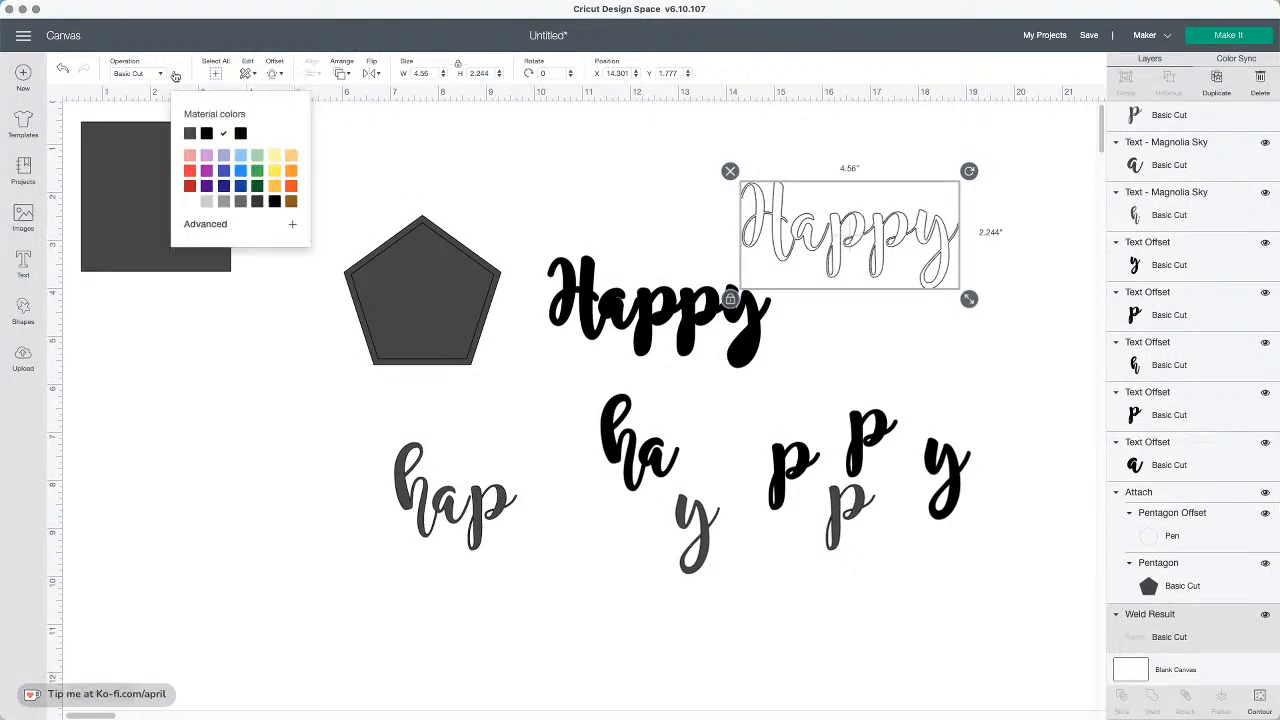
{"action": "left_click", "coordinate": [207, 134]}
{"action": "left_click", "coordinate": [912, 247]}
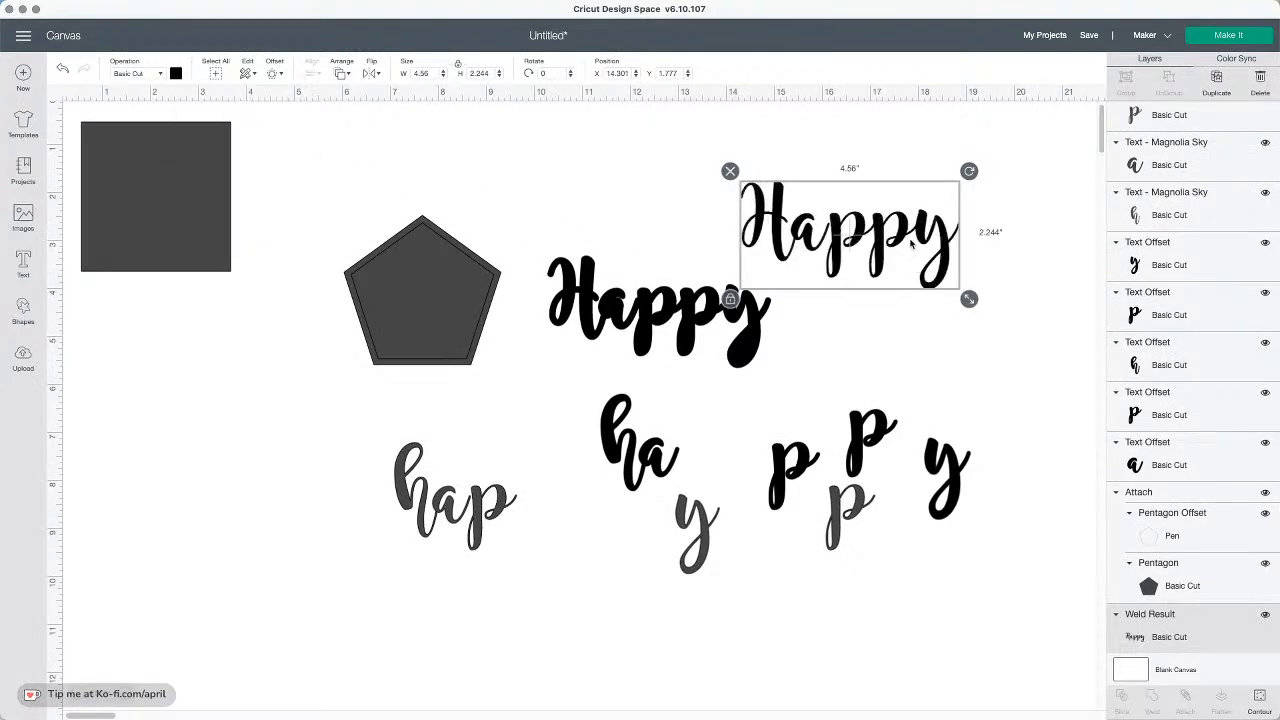
{"action": "left_click_drag", "start_coordinate": [845, 226], "coordinate": [838, 223]}
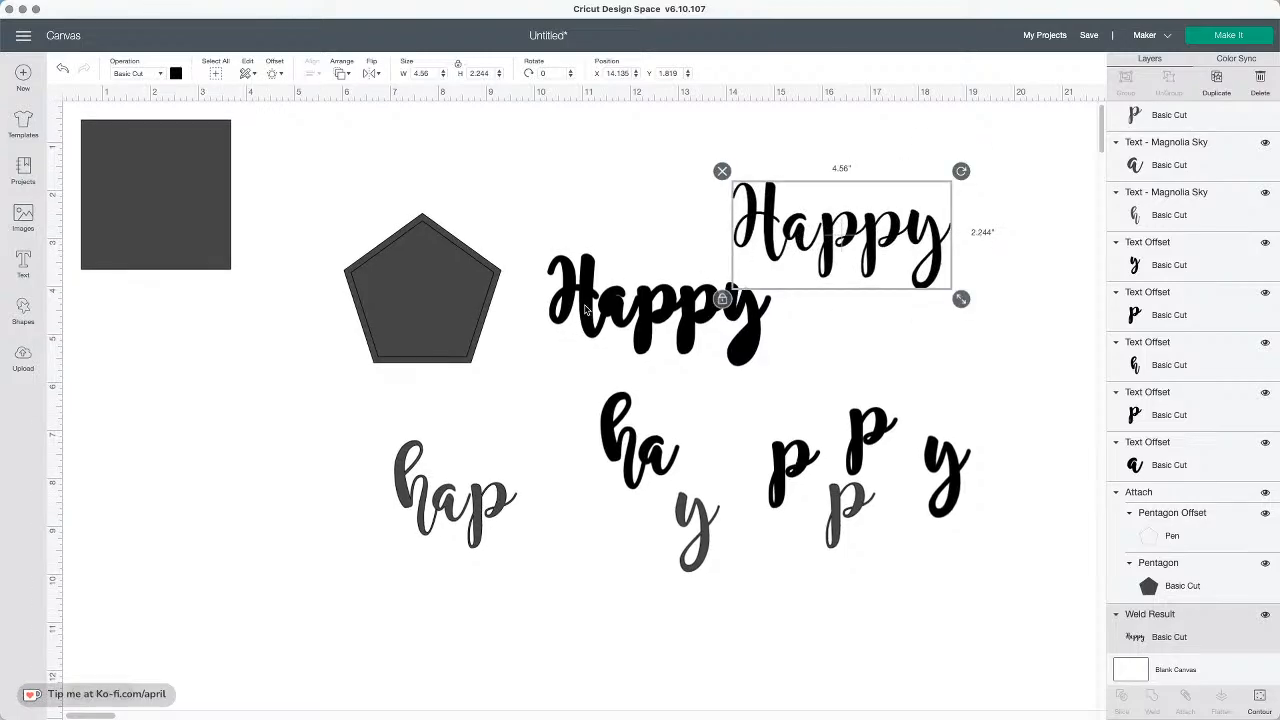
Recolour the welded Happy's offset red
{"action": "left_click", "coordinate": [585, 312]}
{"action": "left_click", "coordinate": [176, 73]}
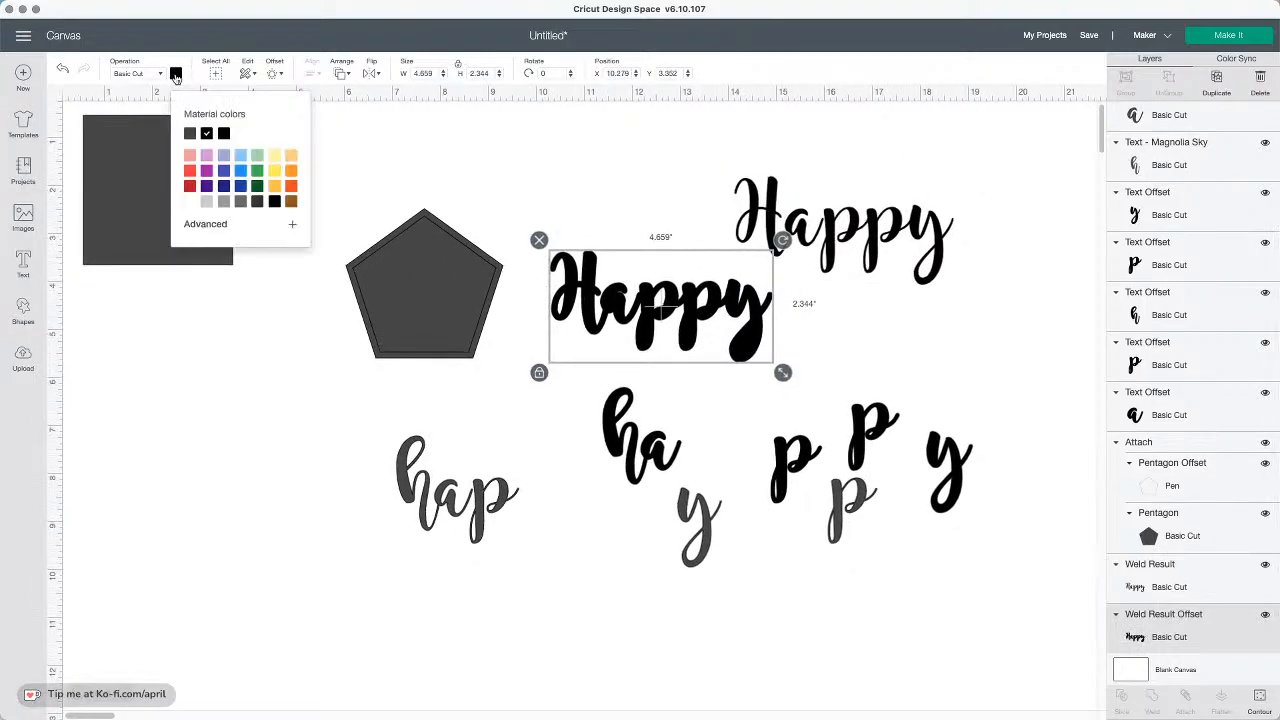
{"action": "left_click", "coordinate": [190, 186]}
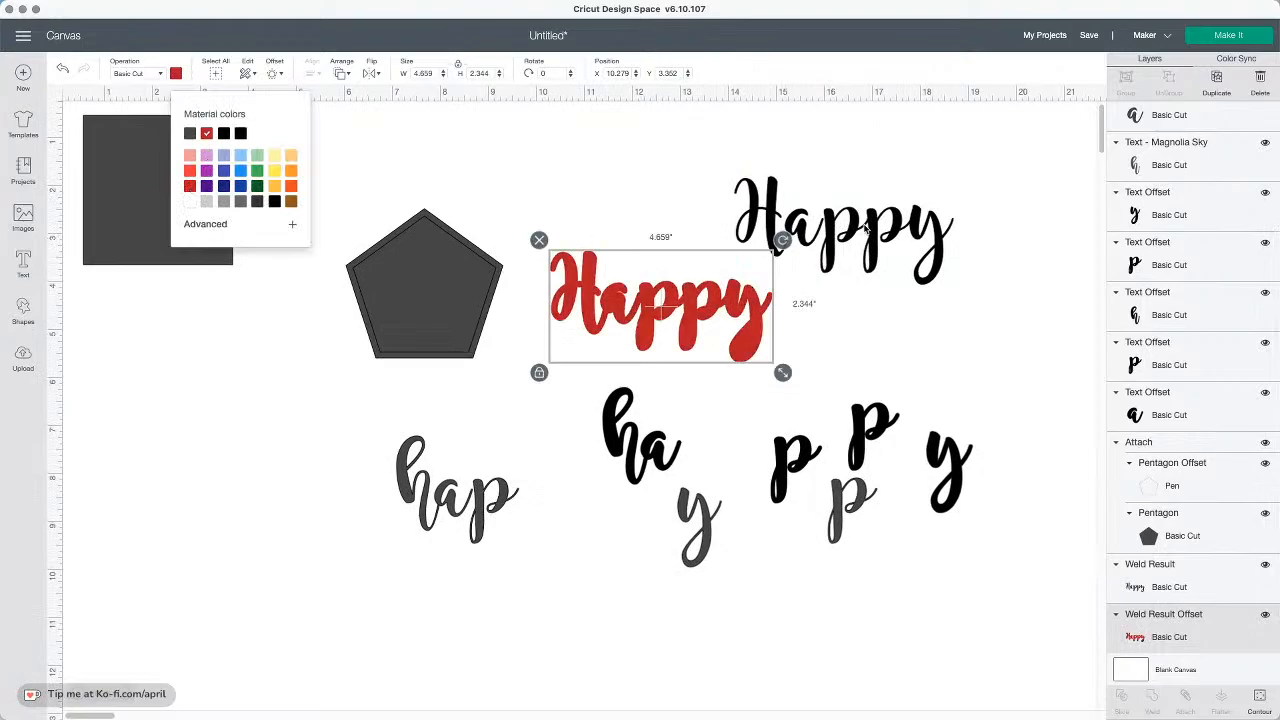
Centre the black Happy on its red offset and flatten the pair into one image
{"action": "left_click_drag", "start_coordinate": [864, 228], "coordinate": [699, 298]}
{"action": "left_click_drag", "start_coordinate": [866, 323], "coordinate": [550, 285]}
{"action": "left_click", "coordinate": [314, 73]}
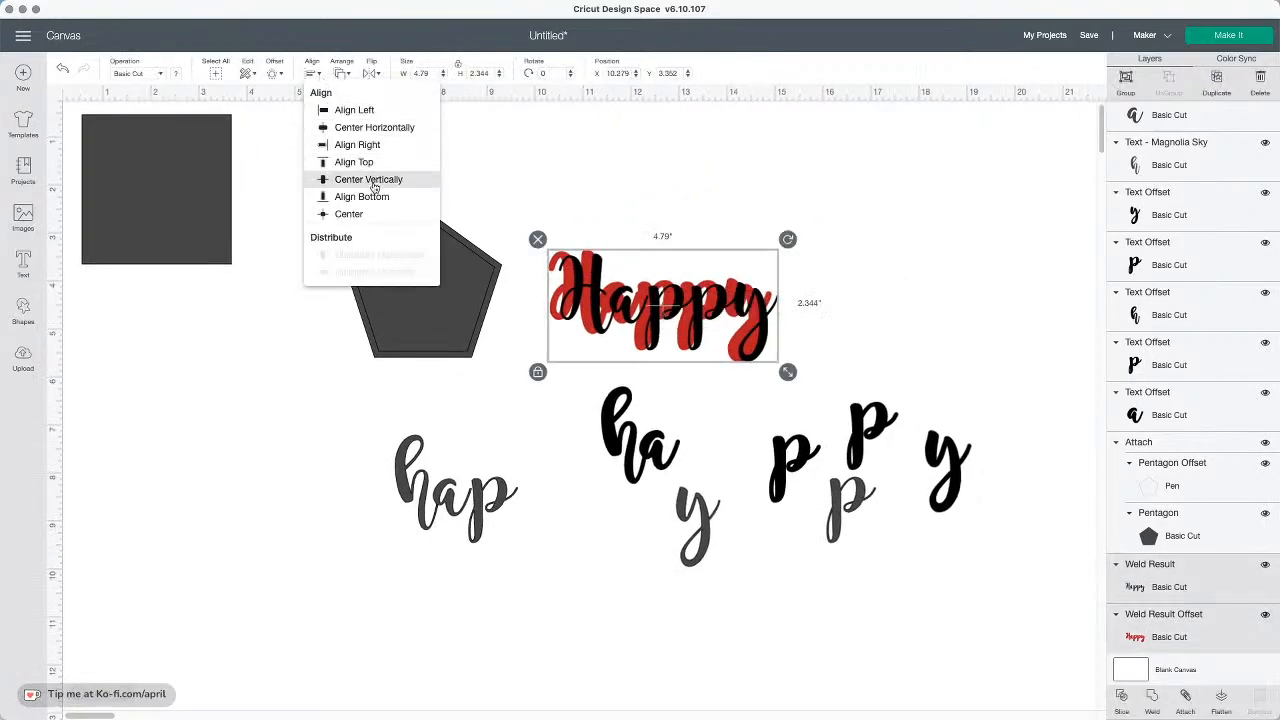
{"action": "left_click", "coordinate": [371, 216]}
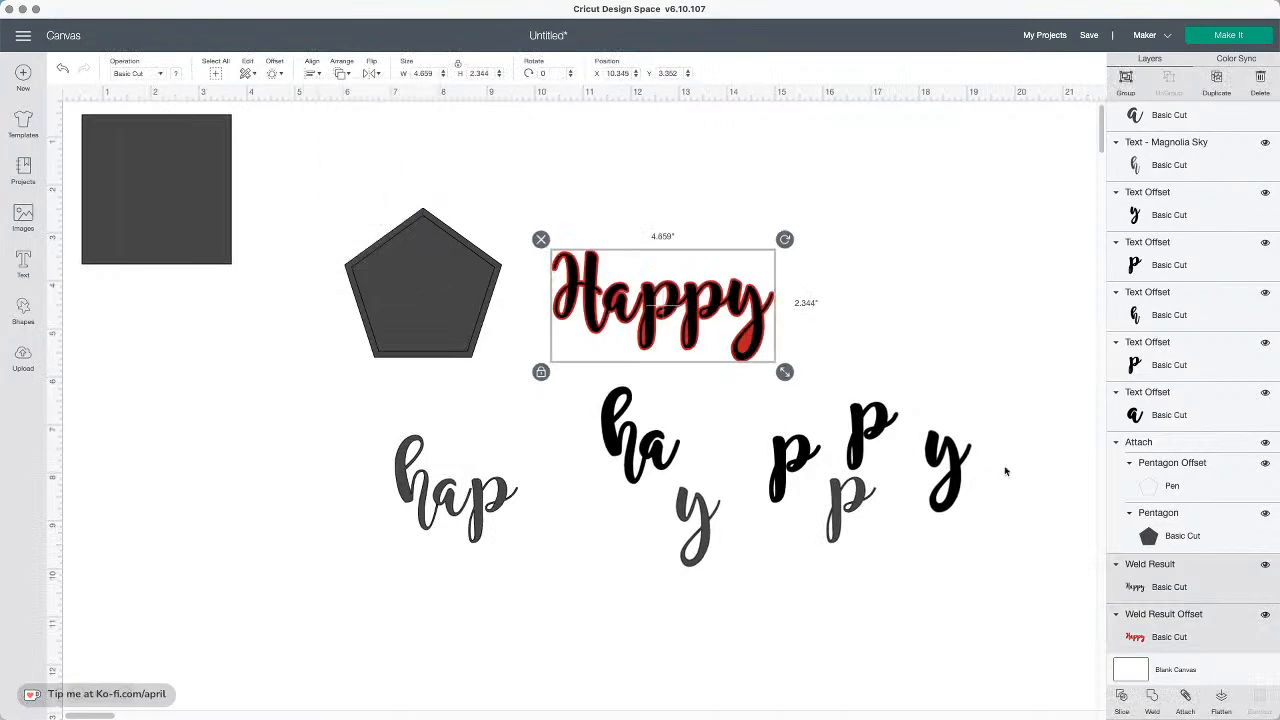
{"action": "left_click", "coordinate": [1221, 698]}
Delete every other shape and letter on the canvas, leaving the flattened Happy moved toward the centre
{"action": "left_click_drag", "start_coordinate": [713, 312], "coordinate": [837, 284]}
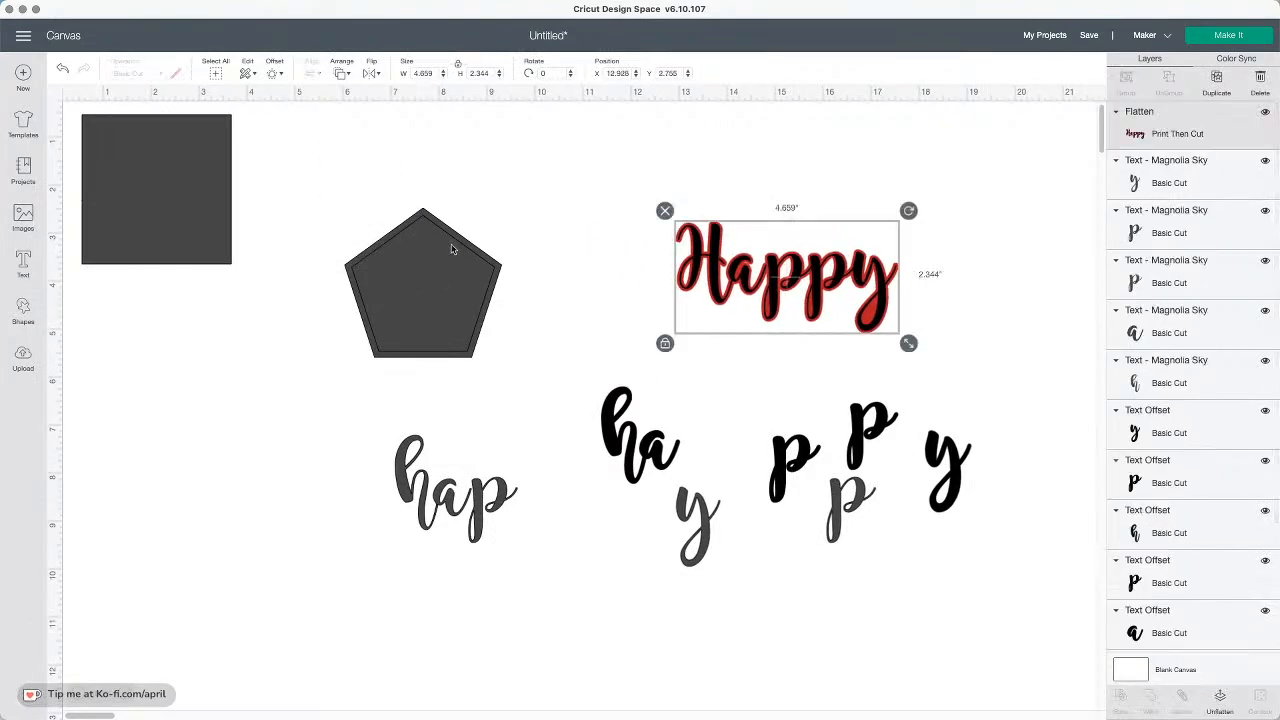
{"action": "left_click_drag", "start_coordinate": [72, 114], "coordinate": [510, 470]}
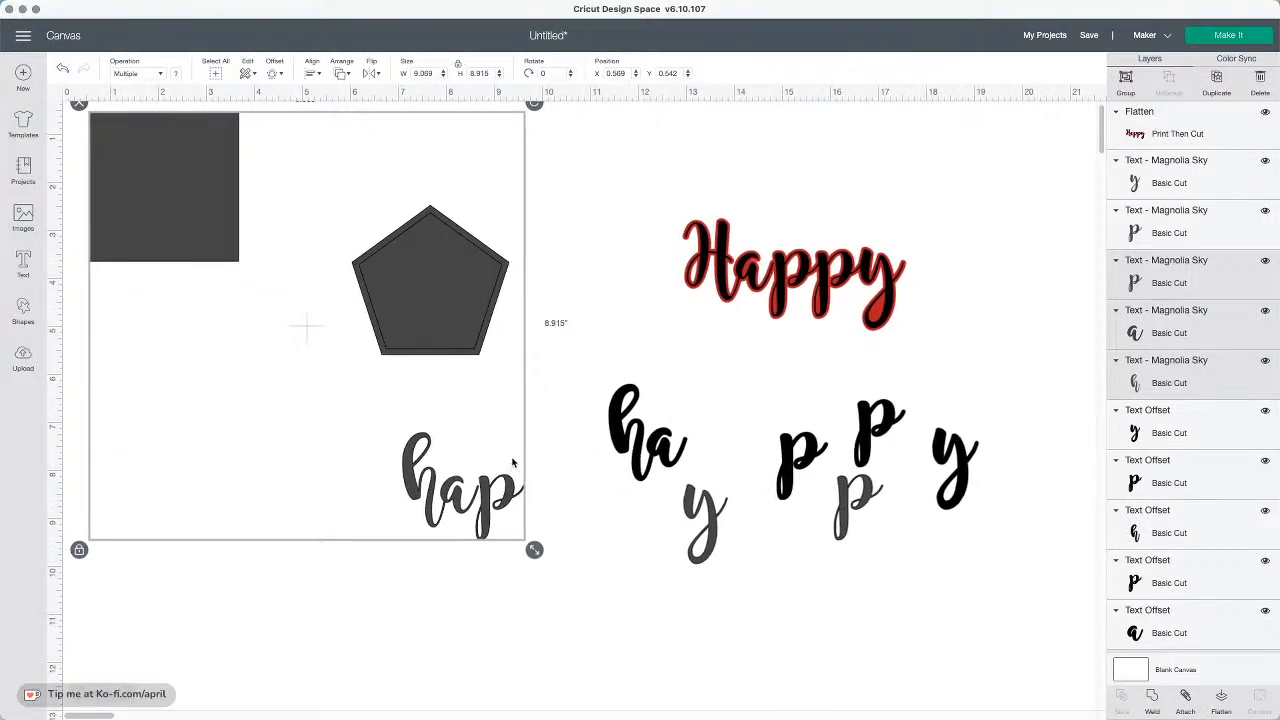
{"action": "key", "text": "Delete"}
{"action": "left_click_drag", "start_coordinate": [562, 383], "coordinate": [1034, 586]}
{"action": "key", "text": "Delete"}
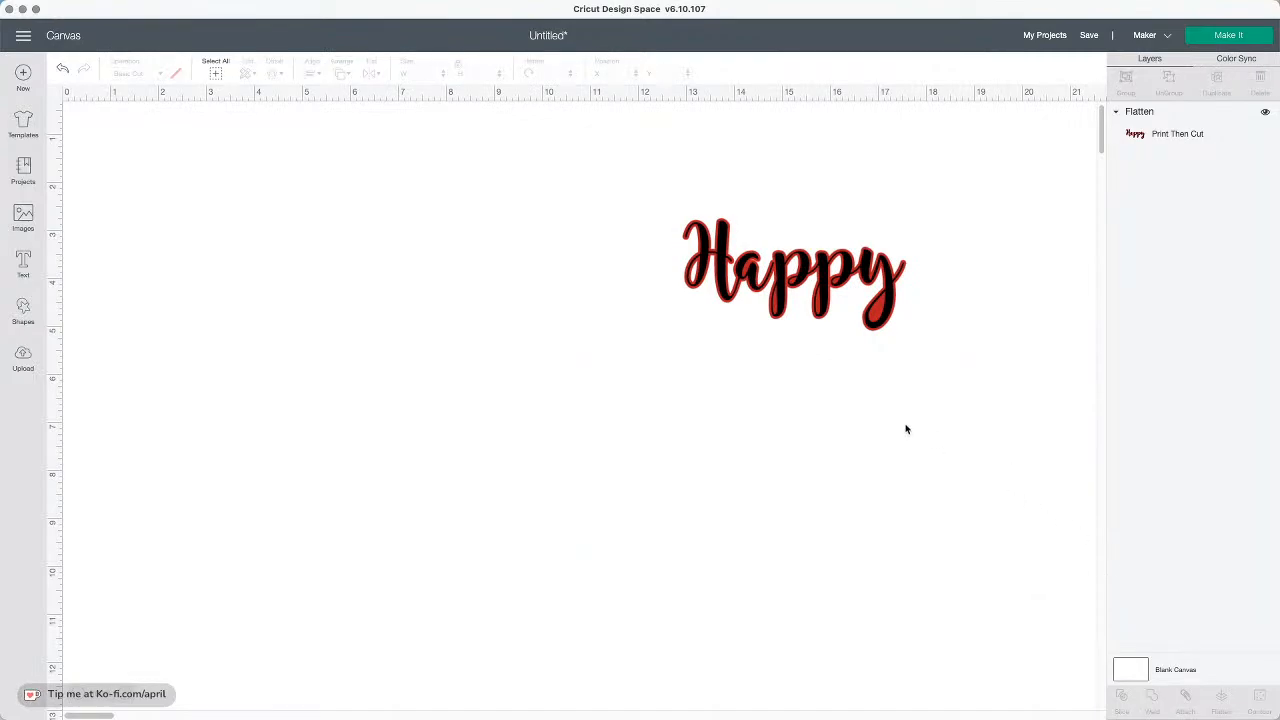
{"action": "left_click_drag", "start_coordinate": [762, 265], "coordinate": [598, 262]}
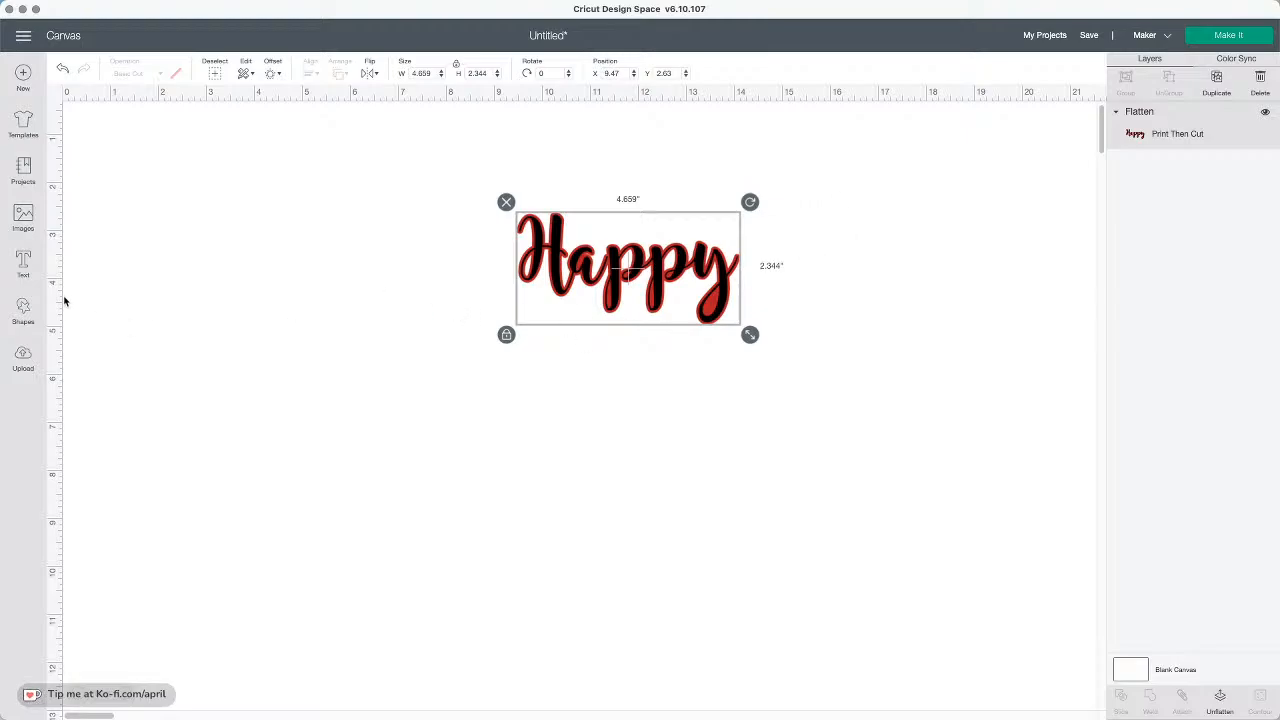
Insert a square, stretch it to about 4.79 × 6.06 in and colour it light blue
{"action": "left_click", "coordinate": [22, 306]}
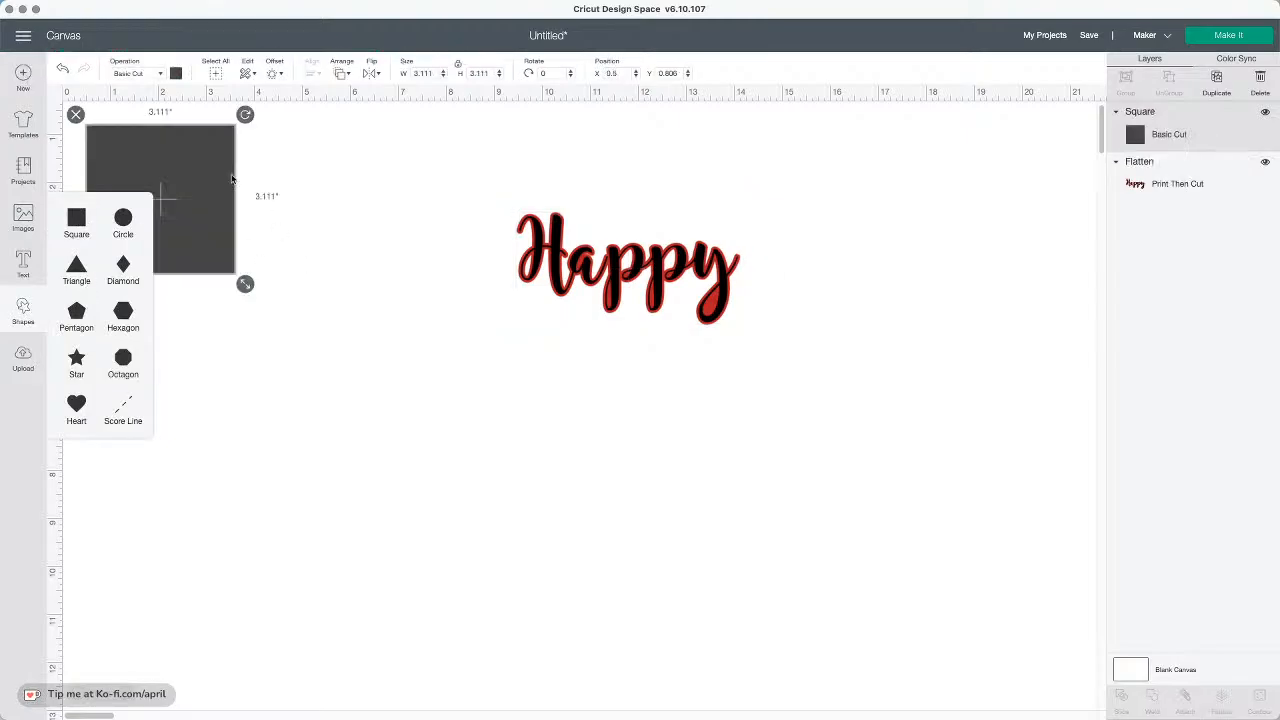
{"action": "left_click_drag", "start_coordinate": [180, 140], "coordinate": [373, 210]}
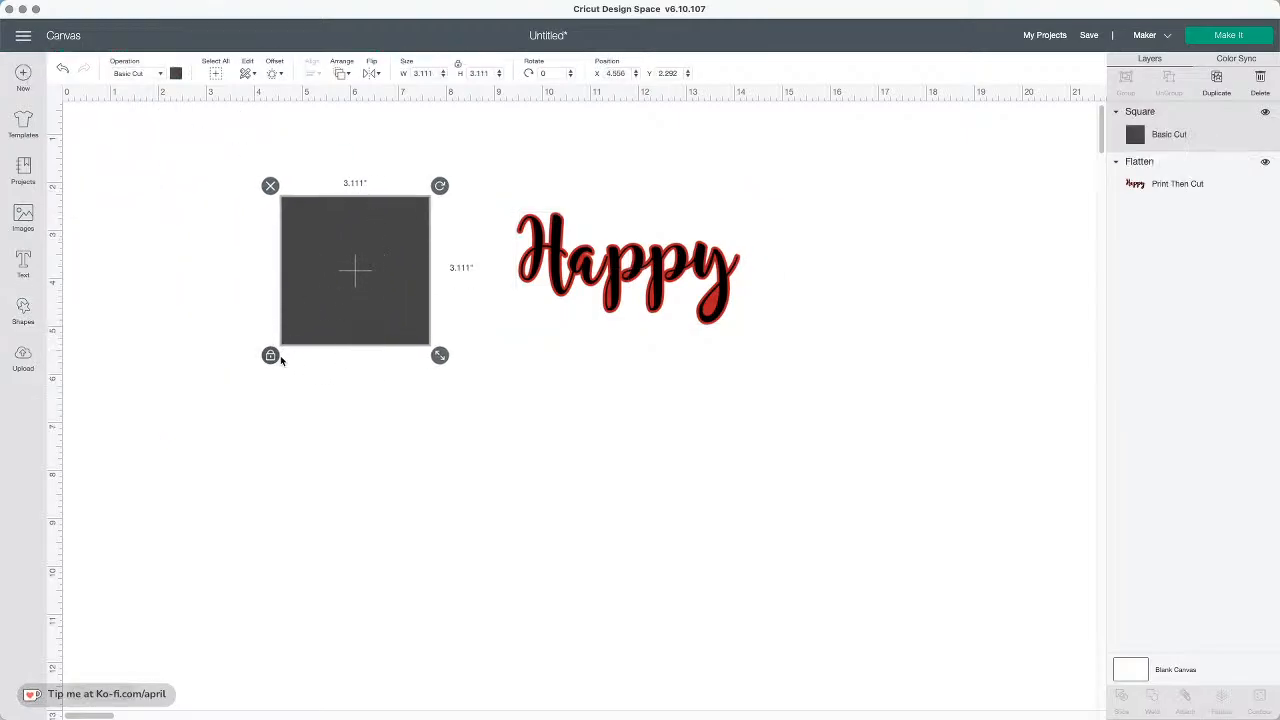
{"action": "left_click_drag", "start_coordinate": [440, 355], "coordinate": [521, 497]}
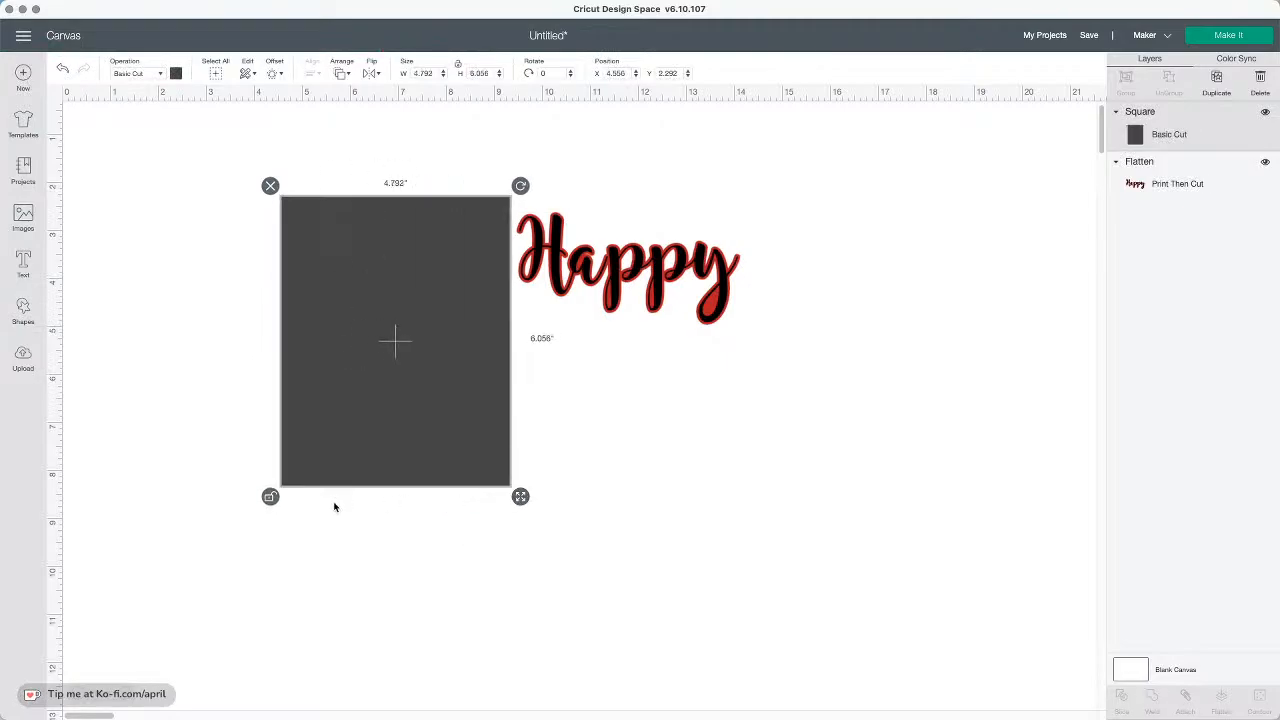
{"action": "left_click", "coordinate": [175, 74]}
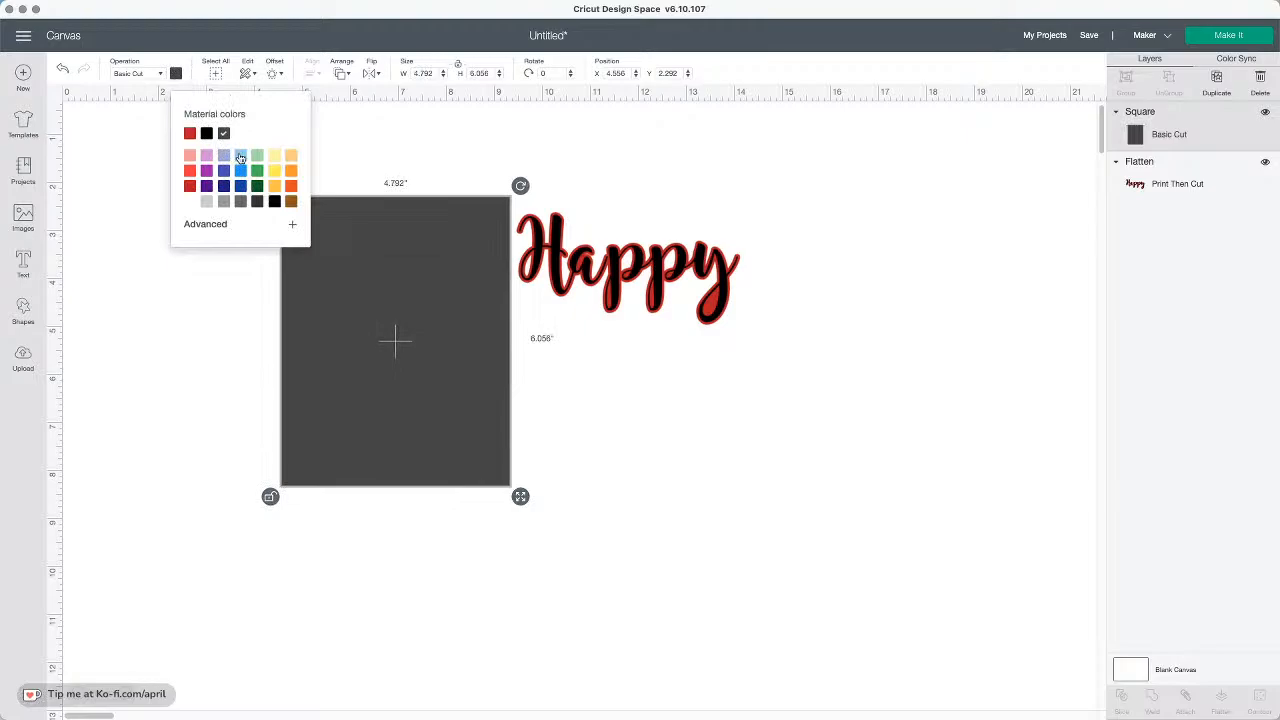
{"action": "left_click", "coordinate": [240, 157]}
{"action": "left_click", "coordinate": [330, 228]}
Send the light blue rectangle behind the flattened Happy, position the Happy over it, and select both
{"action": "left_click_drag", "start_coordinate": [641, 233], "coordinate": [463, 237]}
{"action": "left_click", "coordinate": [341, 73]}
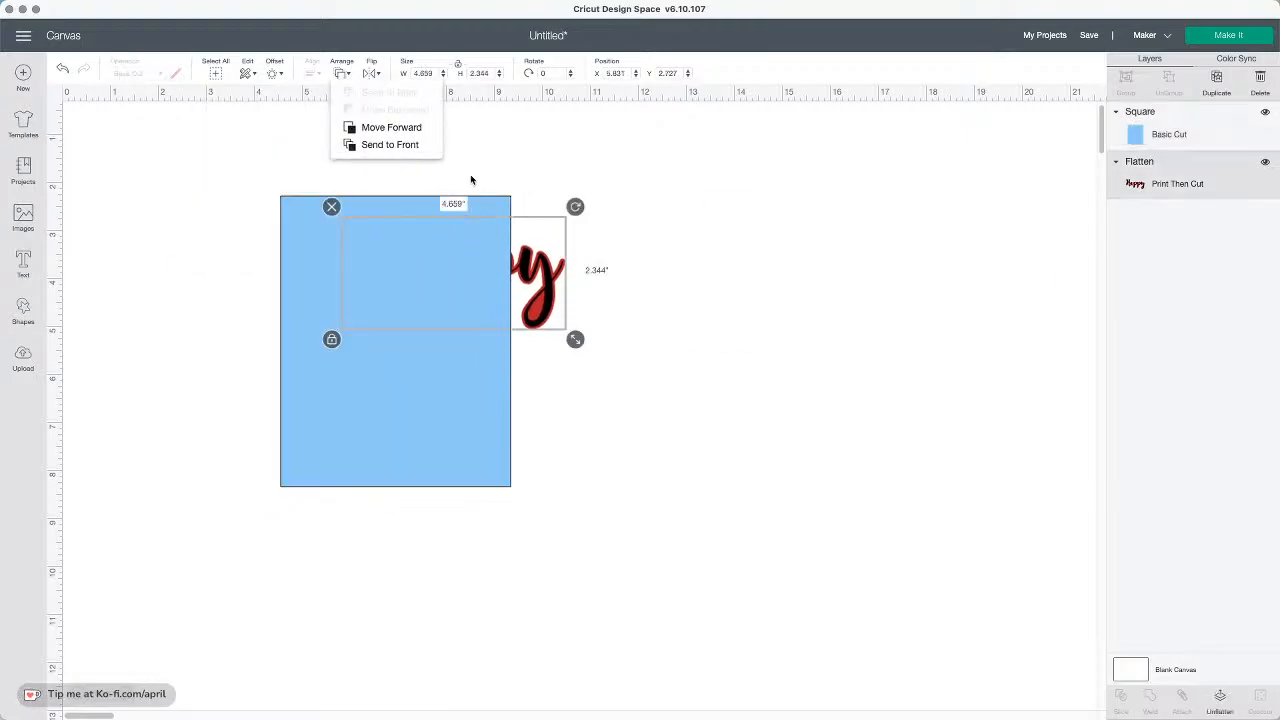
{"action": "left_click", "coordinate": [414, 266]}
{"action": "left_click", "coordinate": [371, 200]}
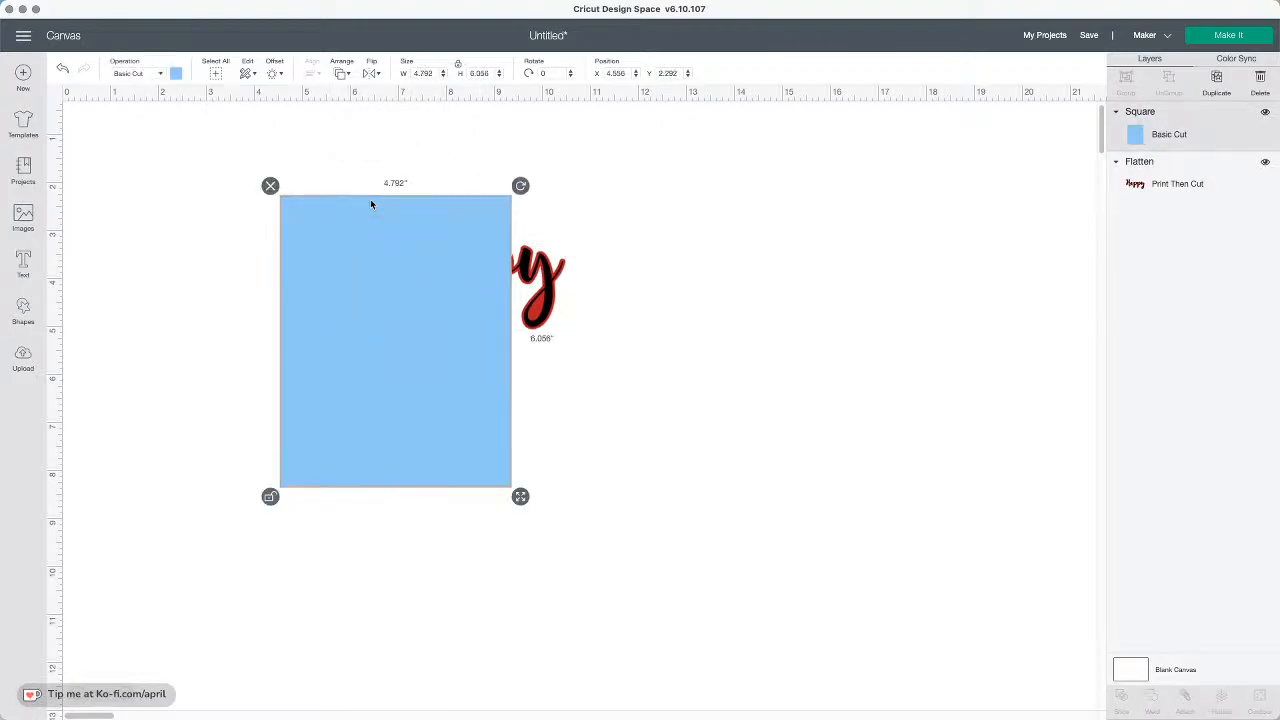
{"action": "left_click", "coordinate": [341, 73]}
{"action": "left_click", "coordinate": [389, 92]}
{"action": "left_click_drag", "start_coordinate": [521, 282], "coordinate": [461, 315]}
{"action": "left_click_drag", "start_coordinate": [654, 363], "coordinate": [246, 129]}
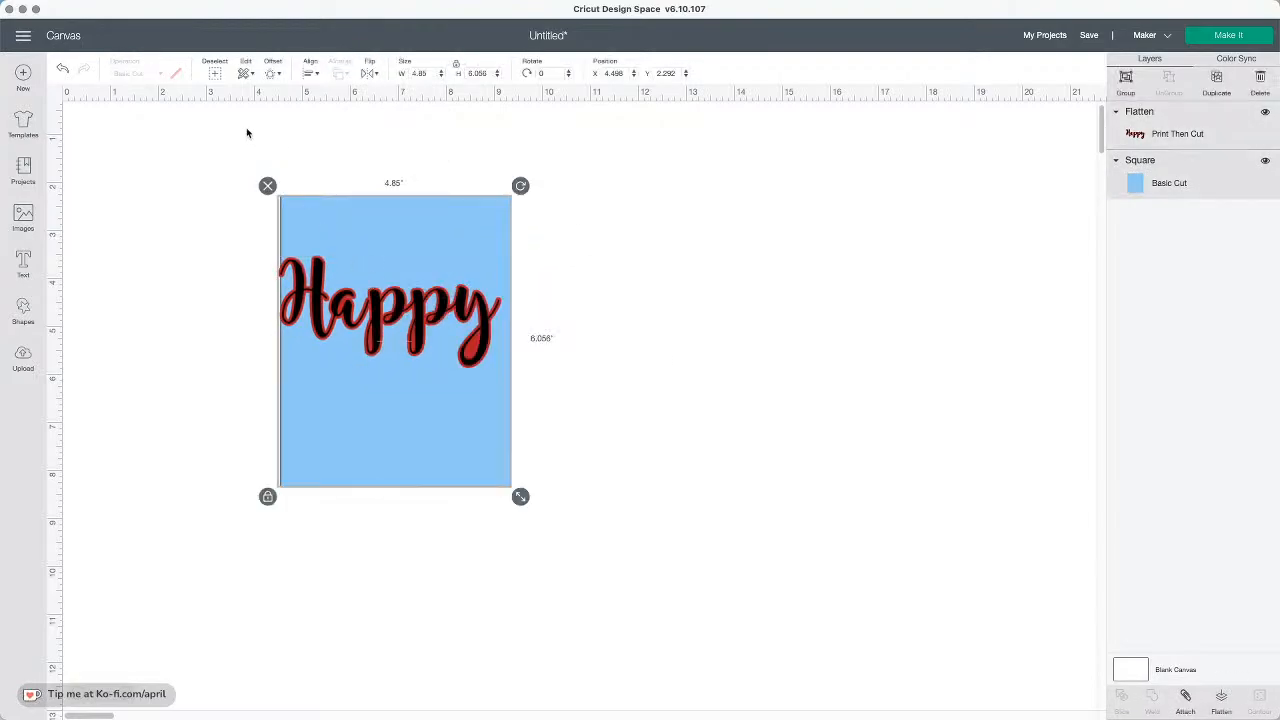
{"action": "left_click", "coordinate": [311, 73]}
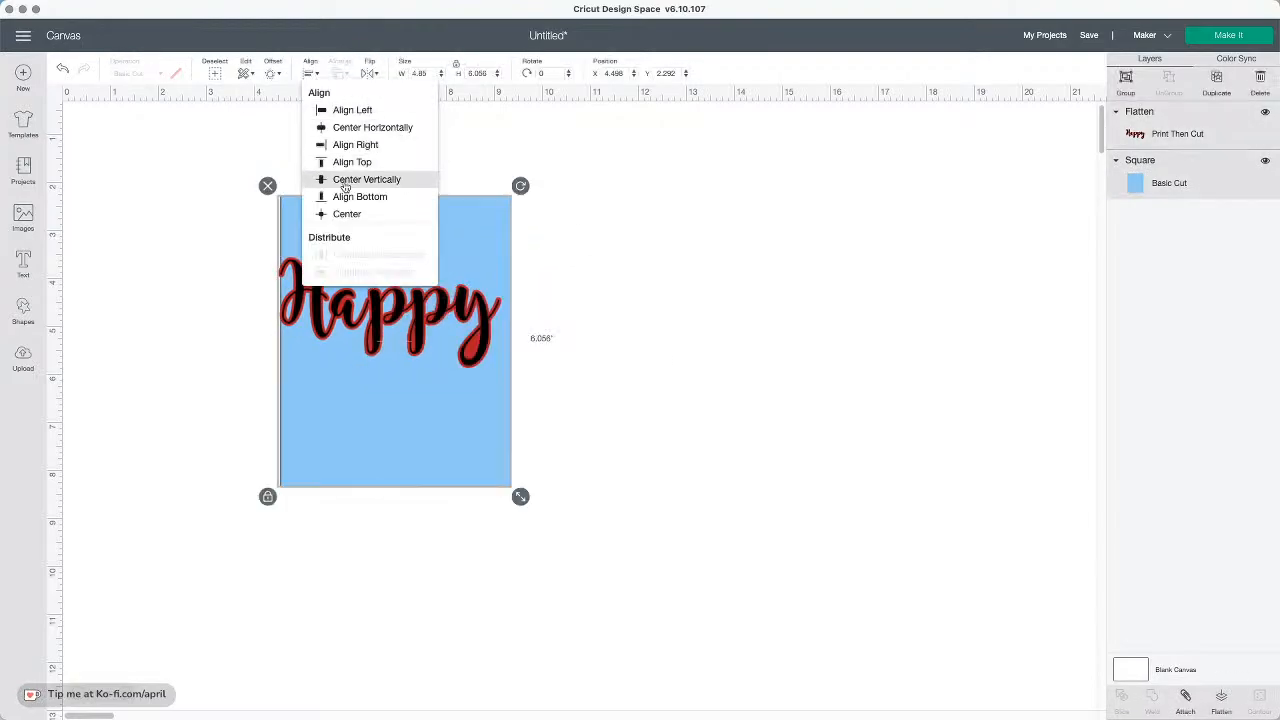
{"action": "left_click", "coordinate": [361, 221]}
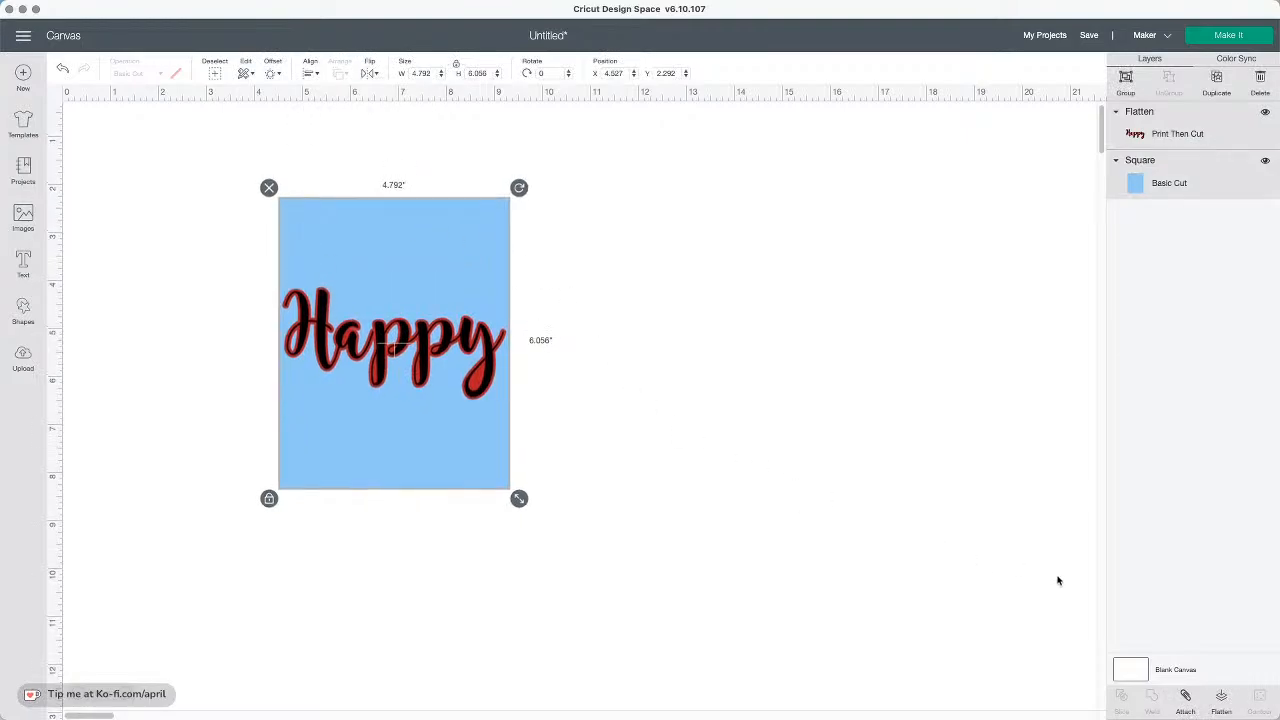
{"action": "left_click", "coordinate": [1221, 696]}
{"action": "left_click_drag", "start_coordinate": [442, 270], "coordinate": [803, 247]}
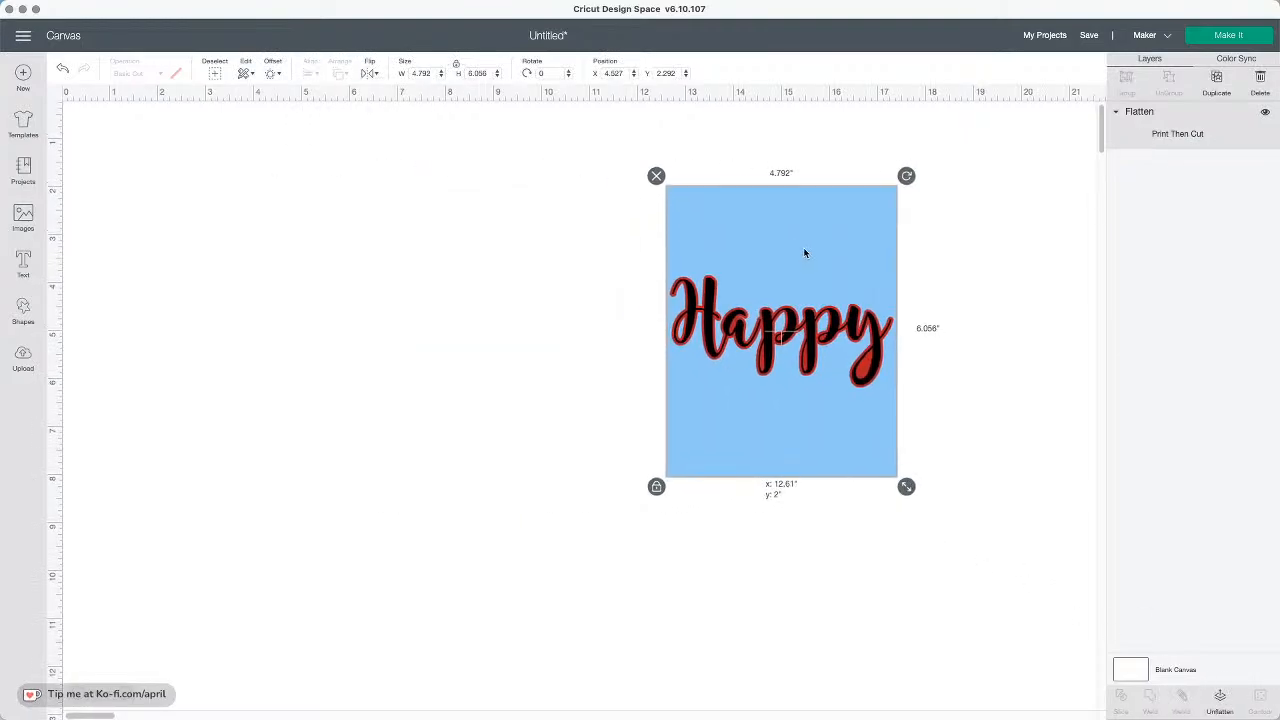
{"action": "scroll", "coordinate": [797, 240], "scroll_direction": "down", "scroll_amount": 1}
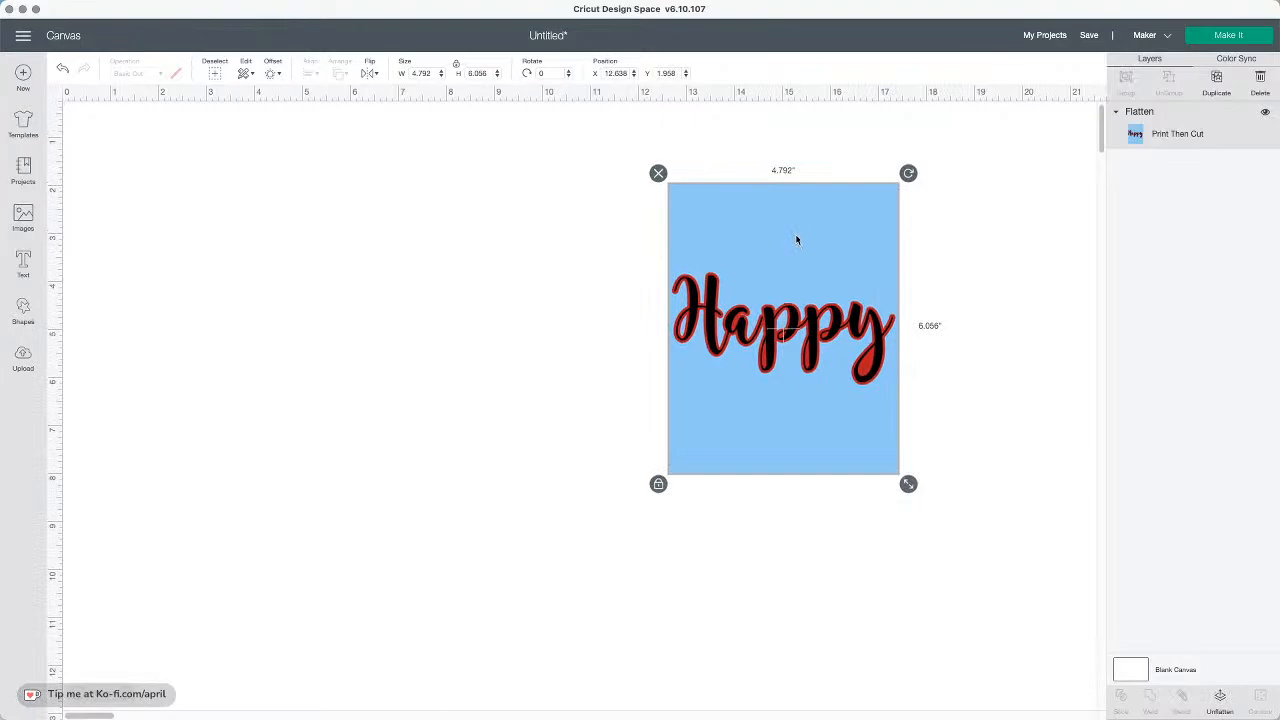
{"action": "scroll", "coordinate": [797, 240], "scroll_direction": "up", "scroll_amount": 3}
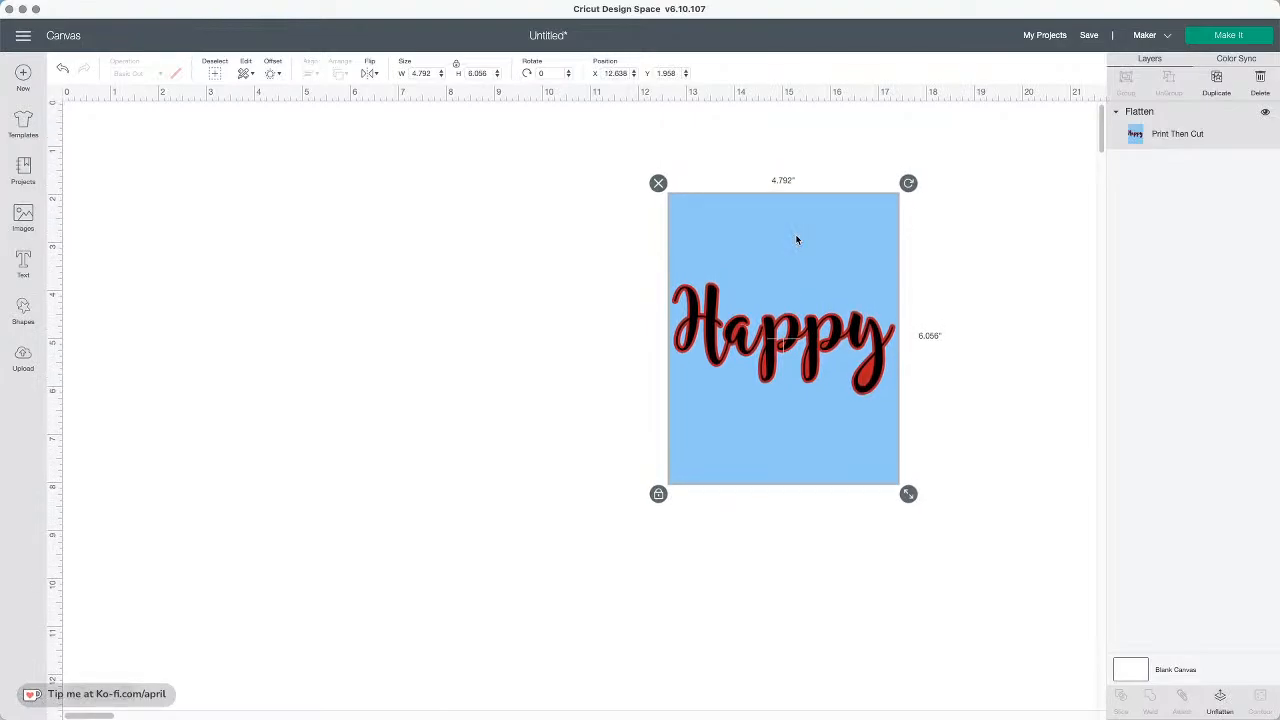
{"action": "scroll", "coordinate": [797, 240], "scroll_direction": "down", "scroll_amount": 1}
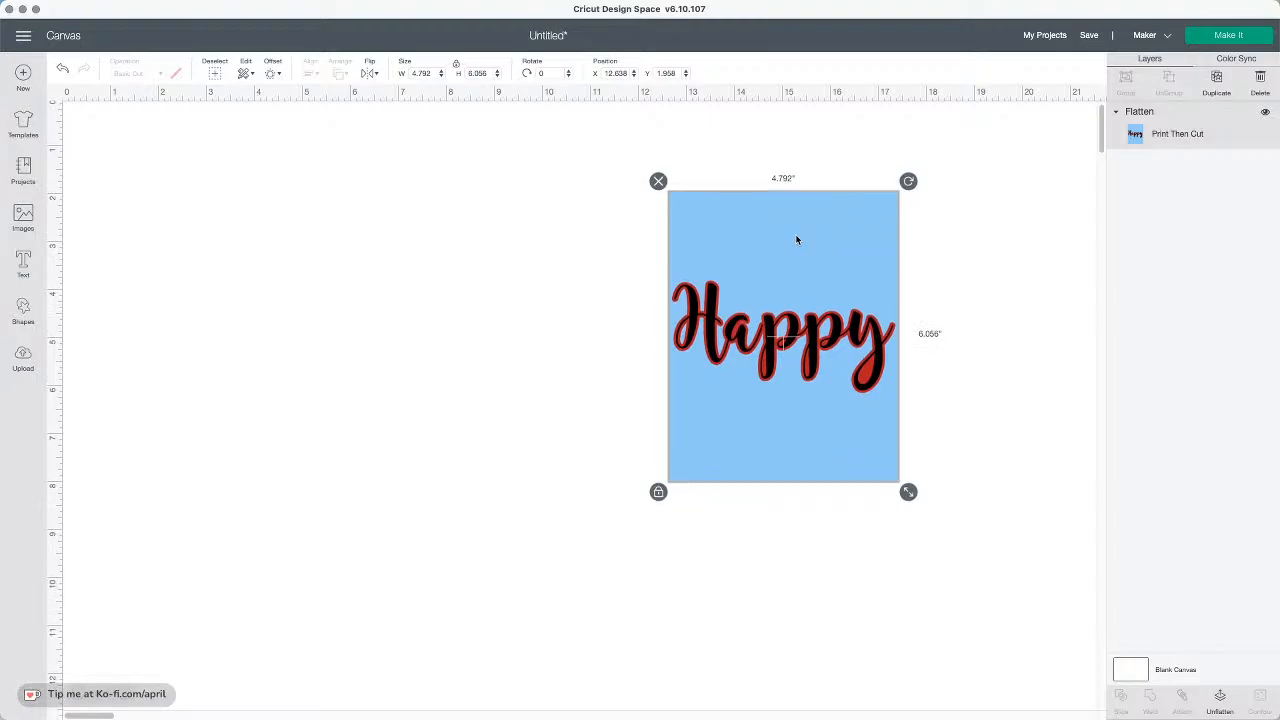
{"action": "scroll", "coordinate": [797, 240], "scroll_direction": "down", "scroll_amount": 1}
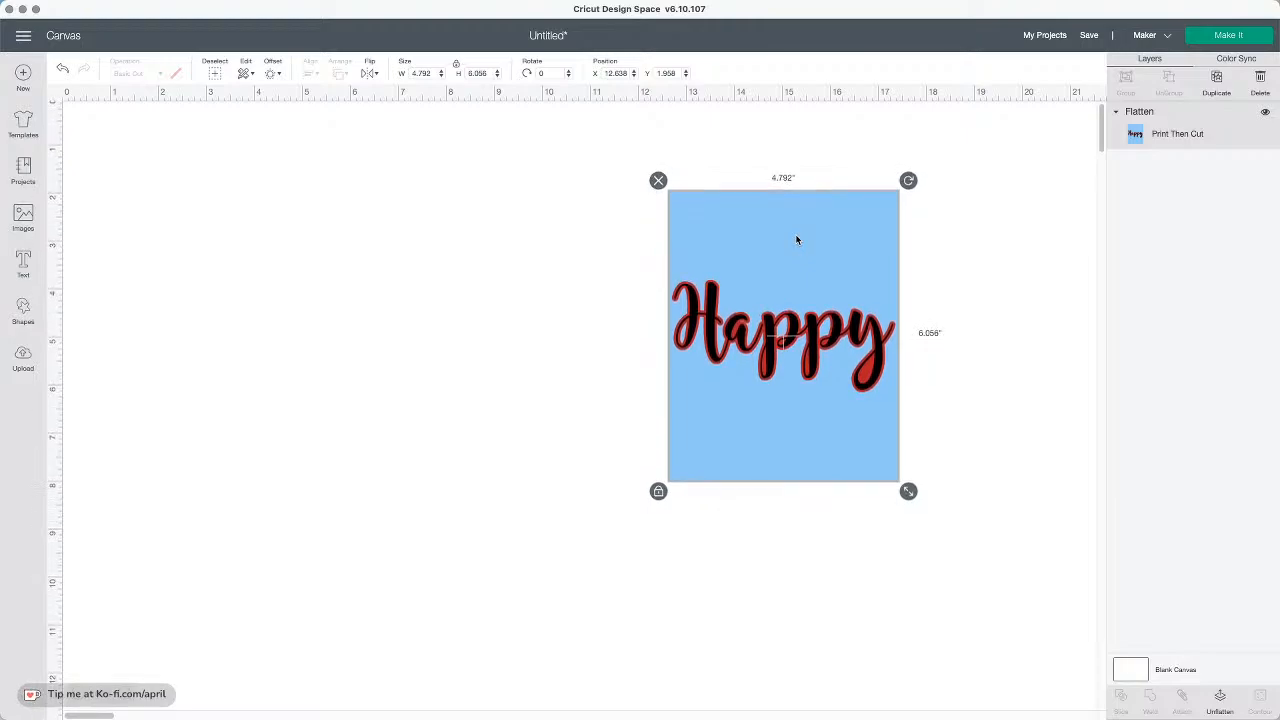
{"action": "left_click", "coordinate": [791, 252]}
{"action": "left_click", "coordinate": [62, 72]}
{"action": "left_click", "coordinate": [62, 72]}
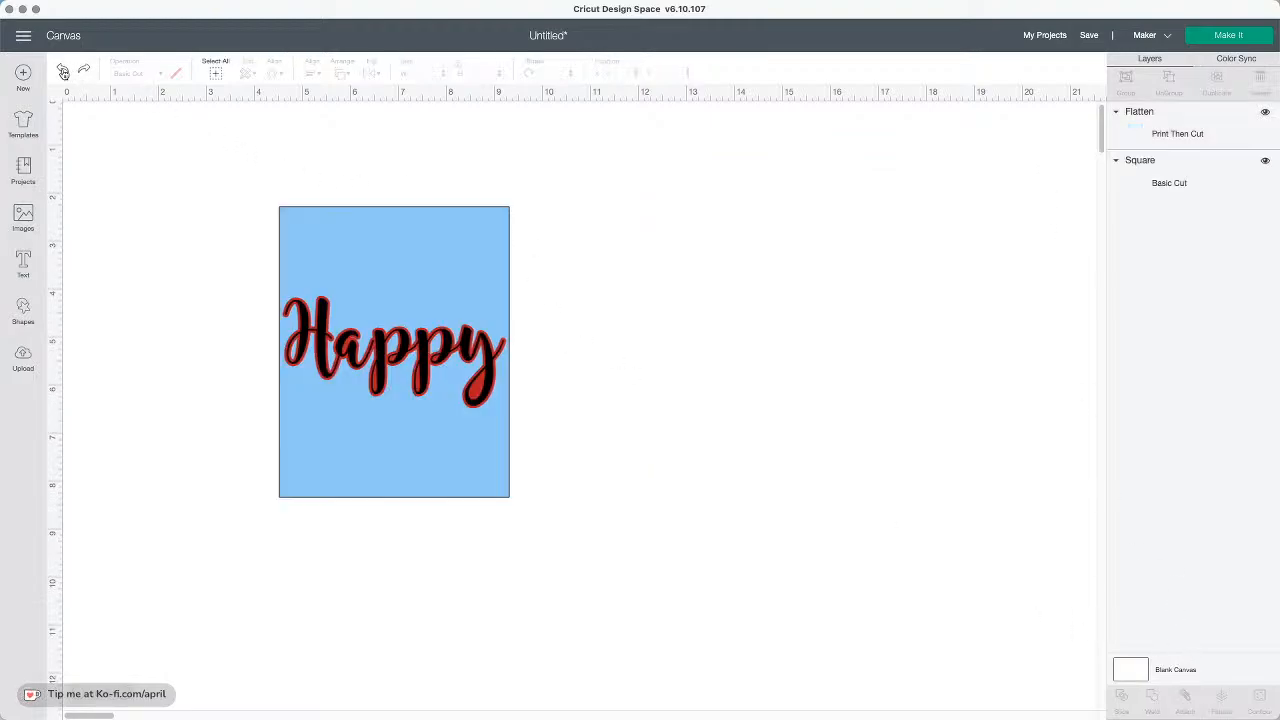
{"action": "left_click", "coordinate": [62, 72]}
Select the background rectangle and change its colour to white
{"action": "left_click", "coordinate": [415, 305]}
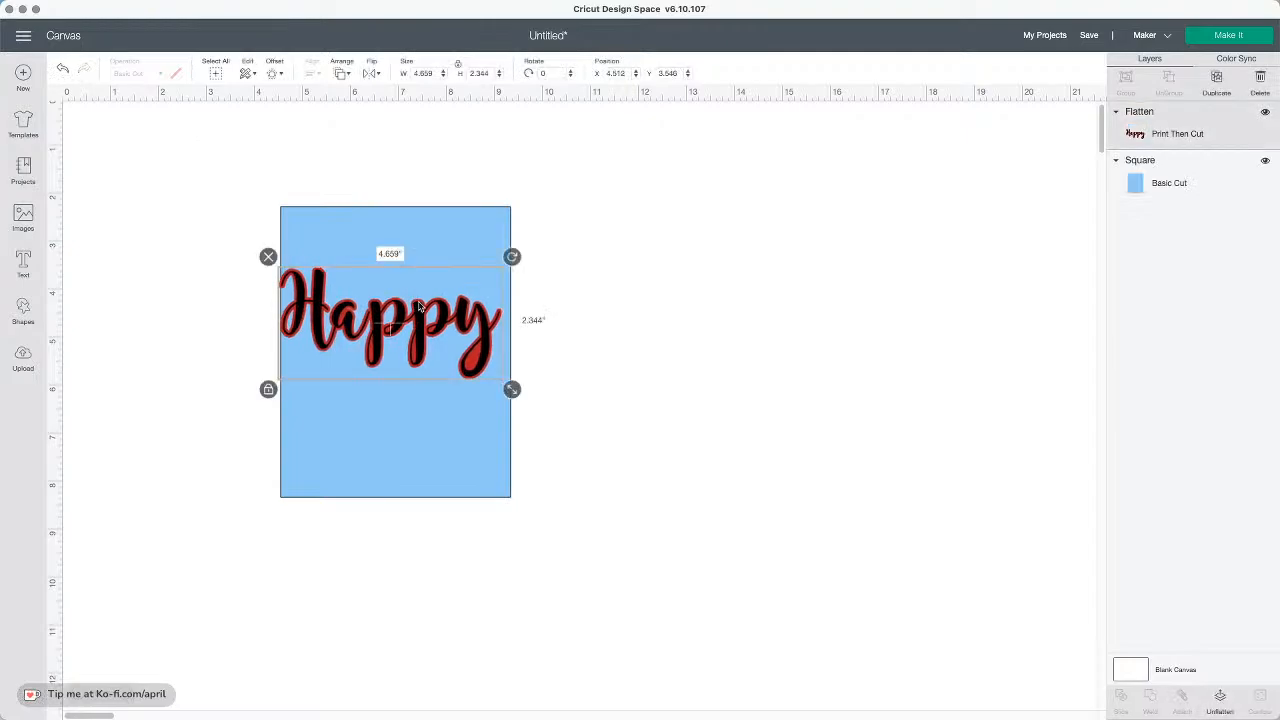
{"action": "left_click", "coordinate": [436, 262]}
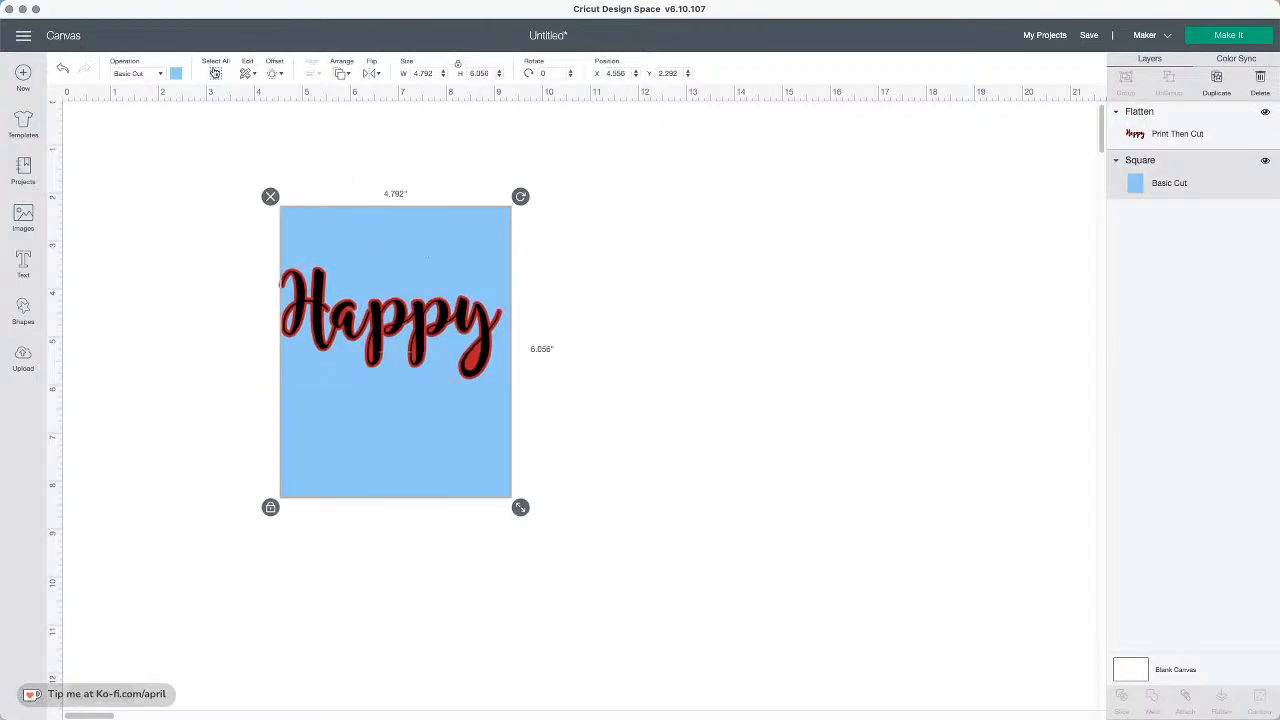
{"action": "left_click", "coordinate": [176, 74]}
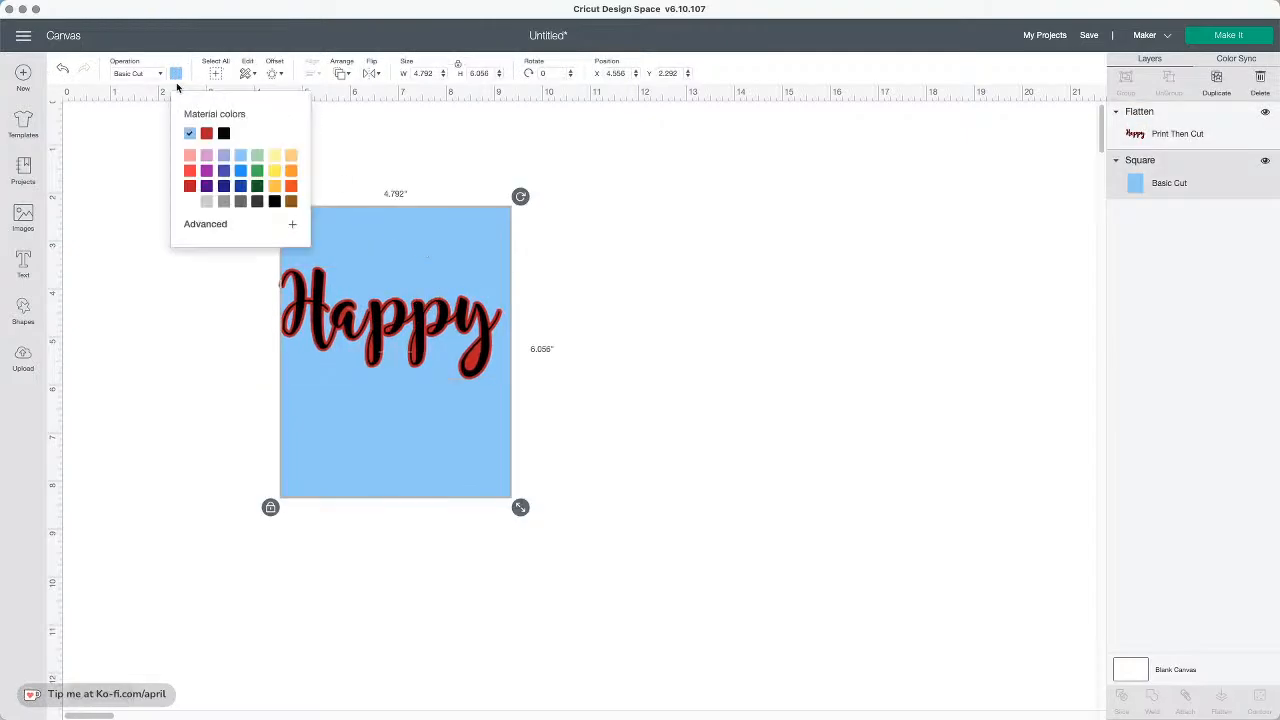
{"action": "left_click", "coordinate": [190, 203]}
Select the Happy and the white rectangle together and centre them on each other
{"action": "left_click", "coordinate": [609, 340]}
{"action": "left_click_drag", "start_coordinate": [617, 354], "coordinate": [323, 297]}
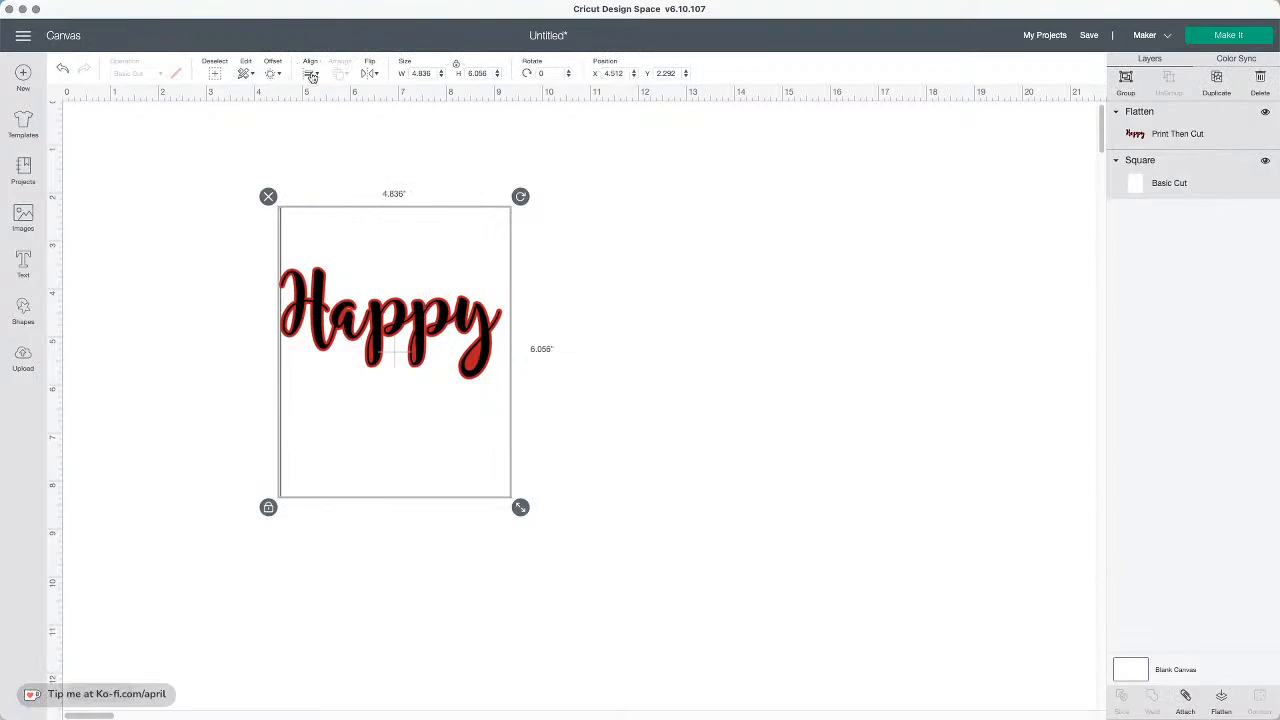
{"action": "left_click", "coordinate": [315, 76]}
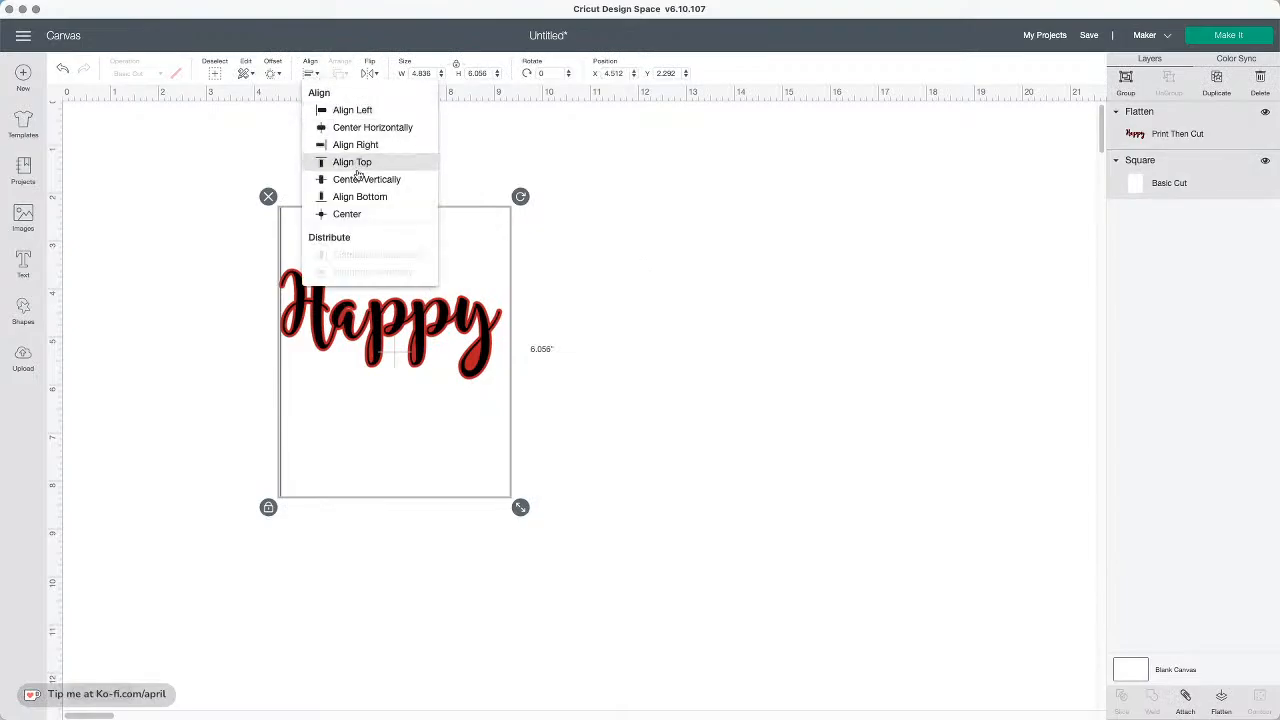
{"action": "left_click", "coordinate": [360, 214]}
Flatten the Happy and the white rectangle into one image and move it toward the centre
{"action": "left_click_drag", "start_coordinate": [596, 436], "coordinate": [340, 328]}
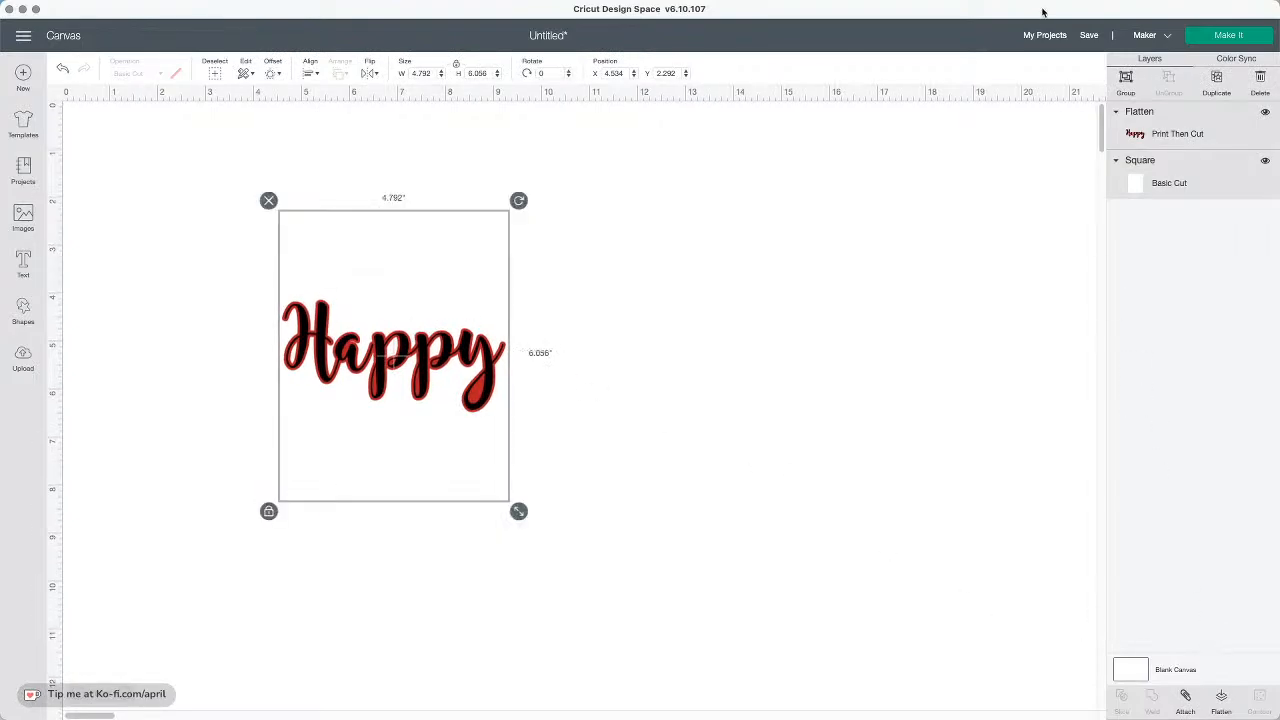
{"action": "left_click", "coordinate": [1221, 700]}
{"action": "left_click_drag", "start_coordinate": [426, 306], "coordinate": [706, 273]}
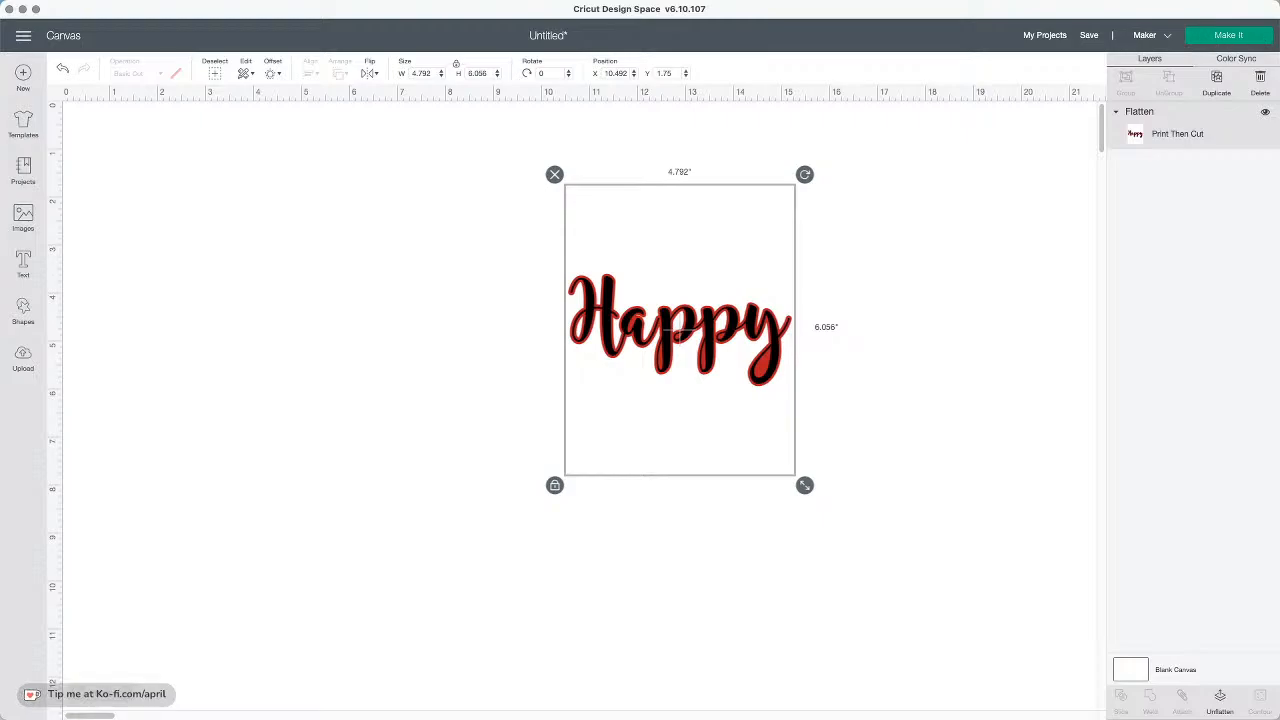
{"action": "key", "text": "super+Tab"}
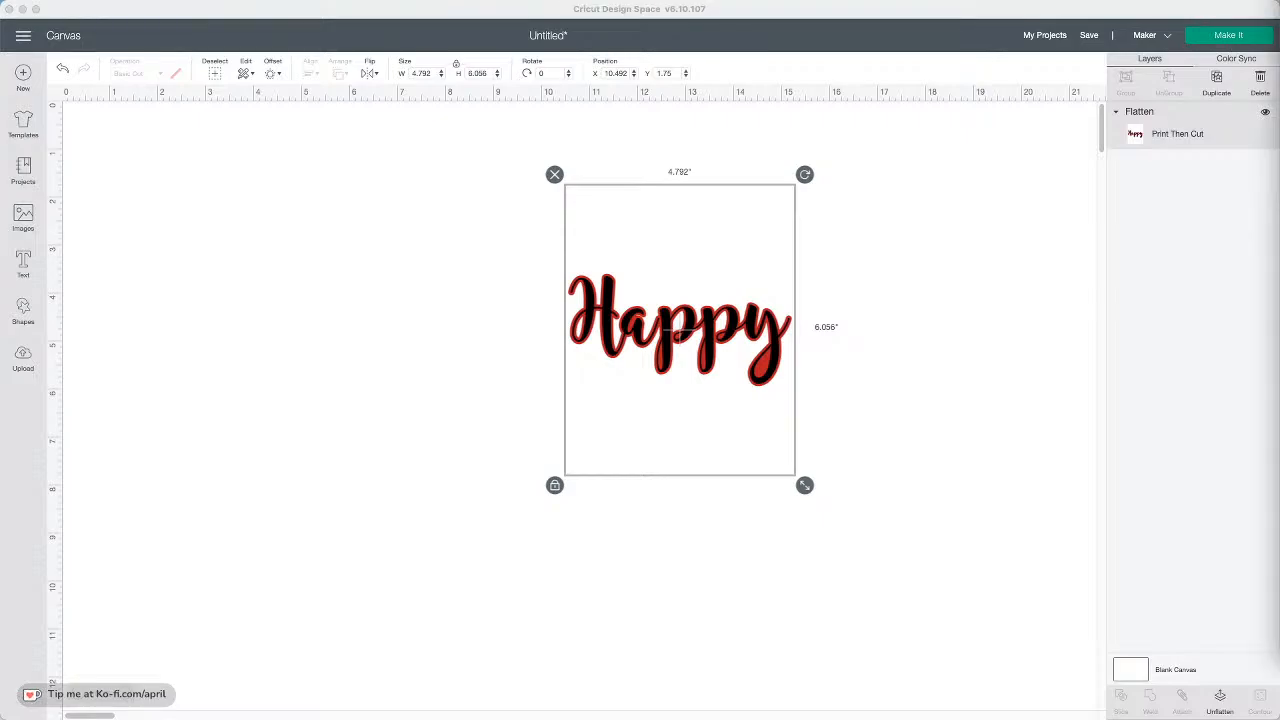